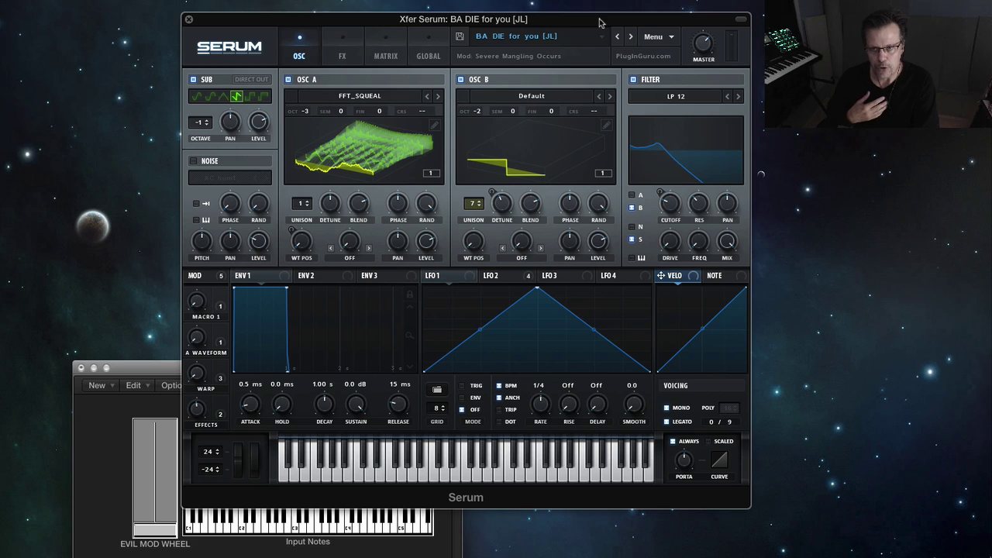
# - Switch to the browser to view the PlugInGuru.com home page and browse the posts on its Facebook page
pyautogui.press('super+Tab')
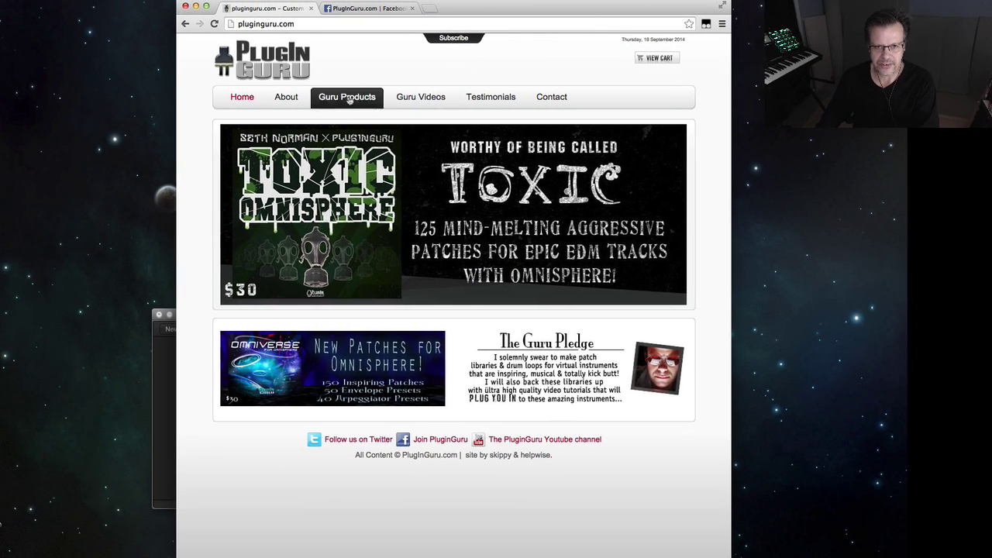
pyautogui.moveTo(350, 100)
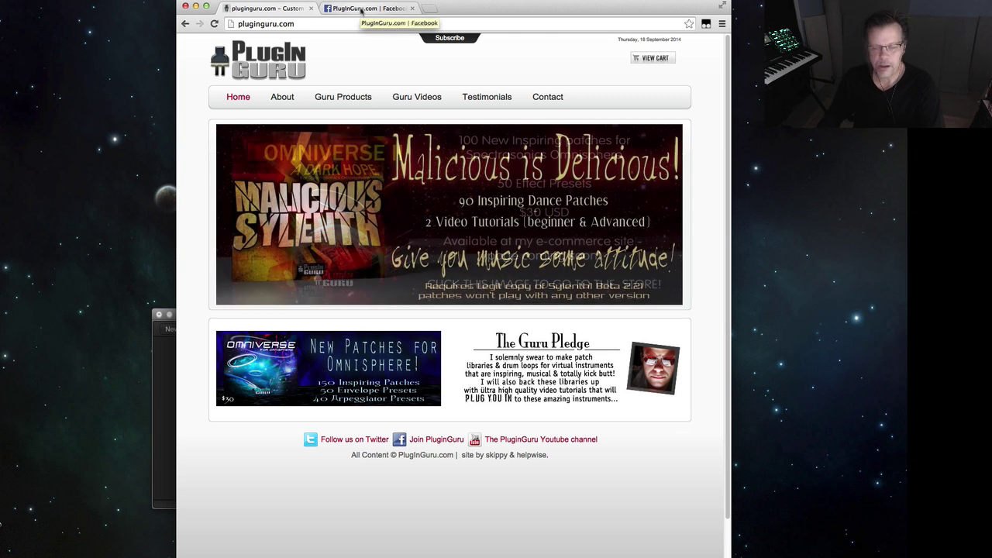
pyautogui.click(361, 10)
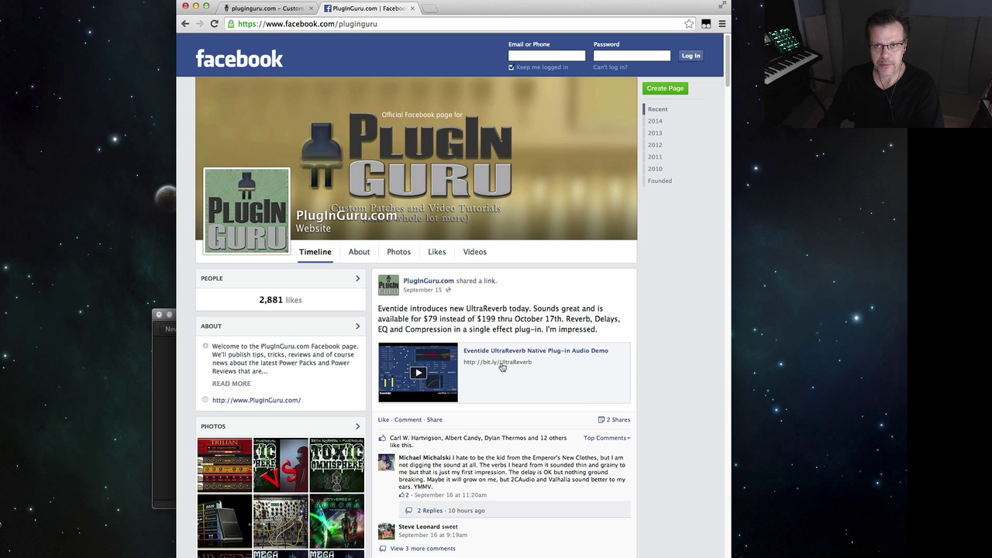
pyautogui.scroll(-15, 502, 367)
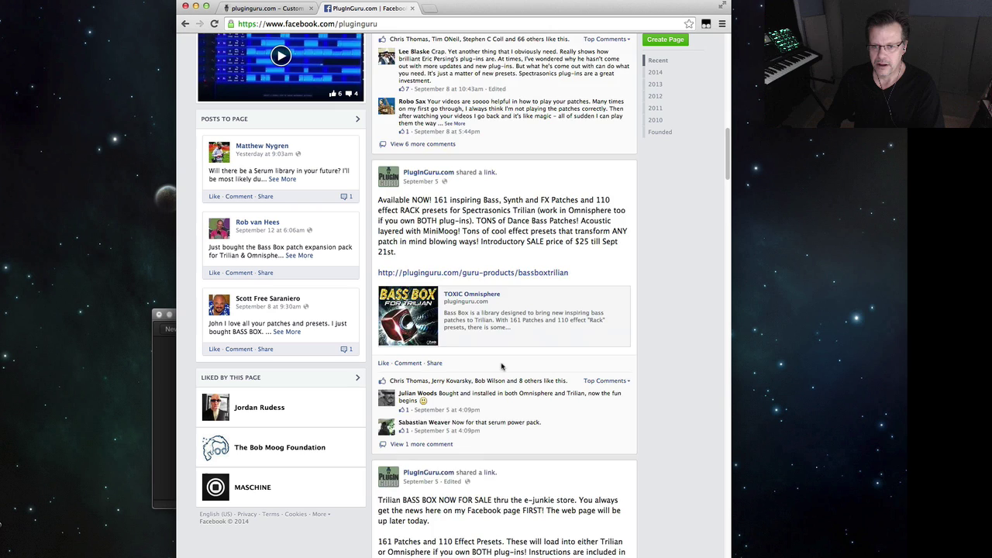
pyautogui.scroll(-15, 502, 367)
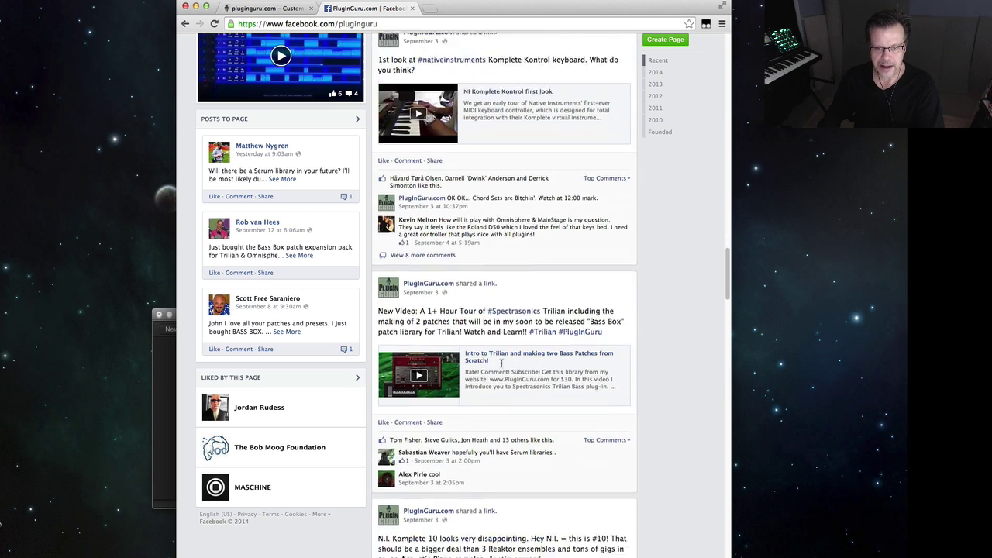
pyautogui.scroll(-15, 501, 364)
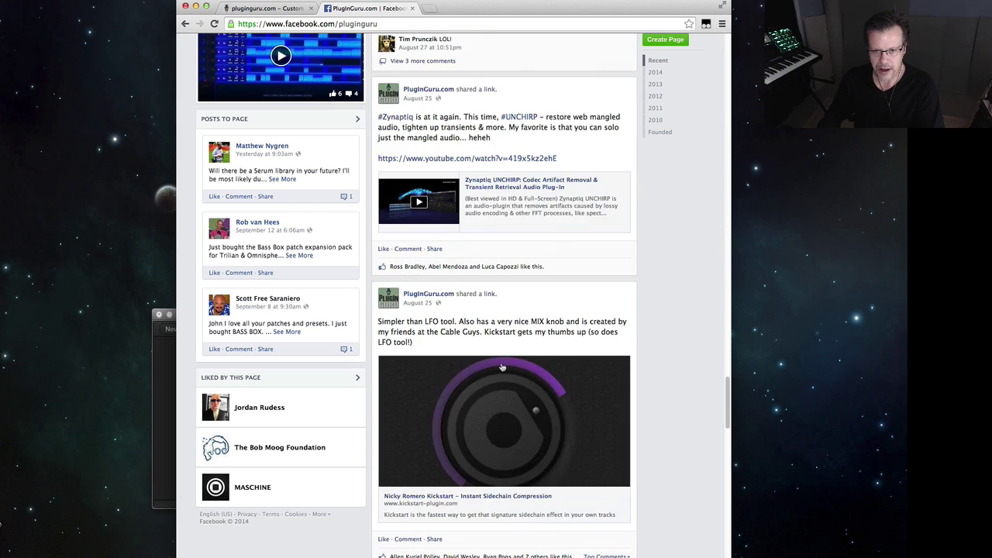
pyautogui.scroll(-10, 502, 368)
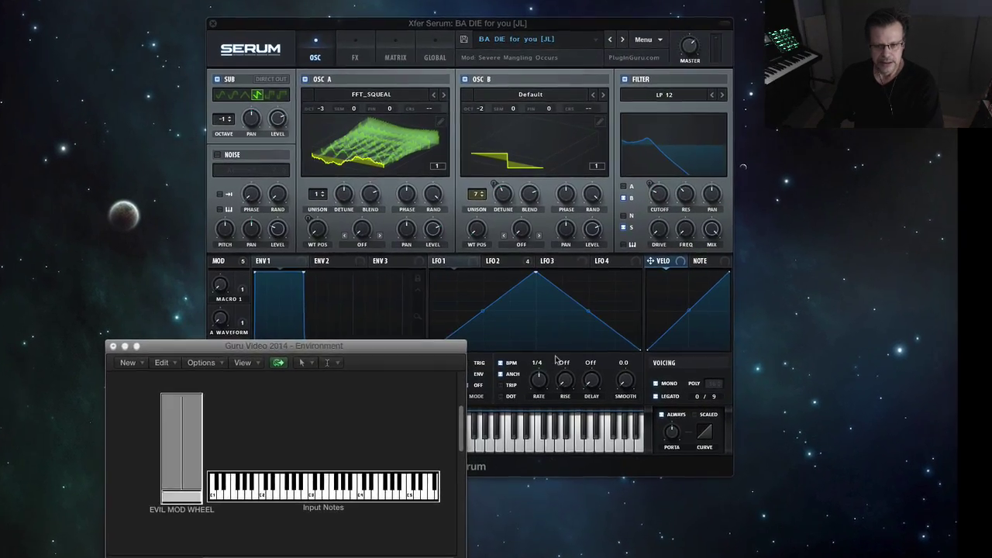
# - Switch back to Serum and initialize the preset to start from a blank patch
pyautogui.click(437, 24)
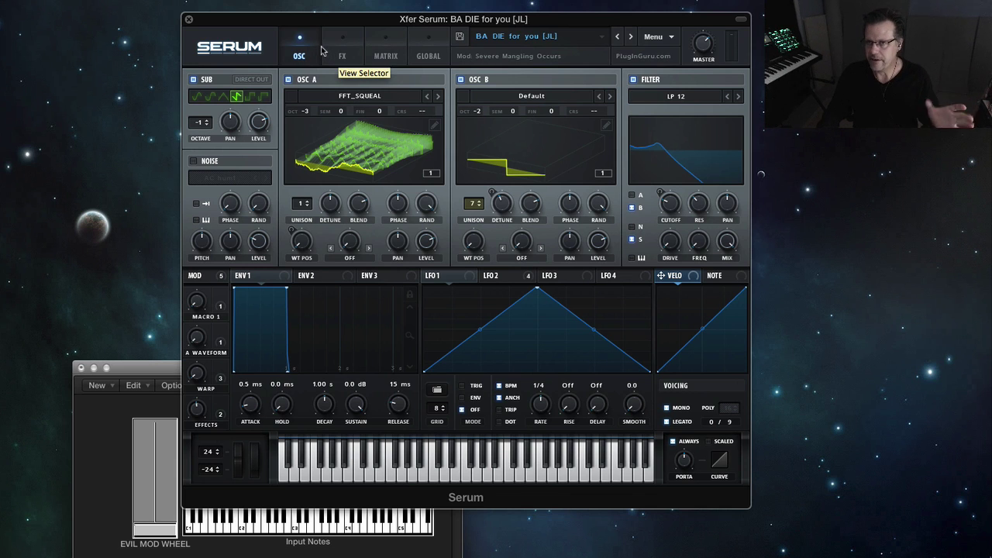
pyautogui.click(653, 37)
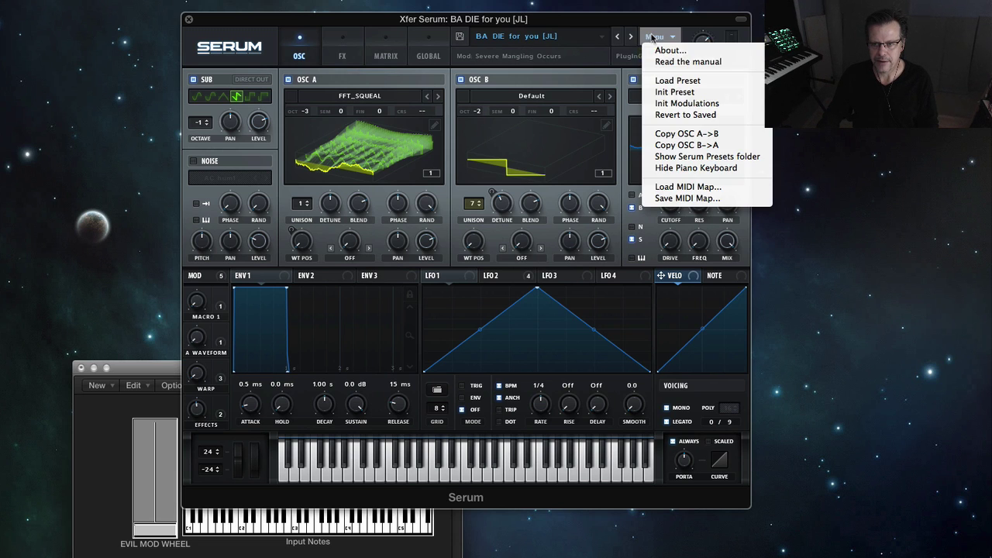
pyautogui.click(695, 94)
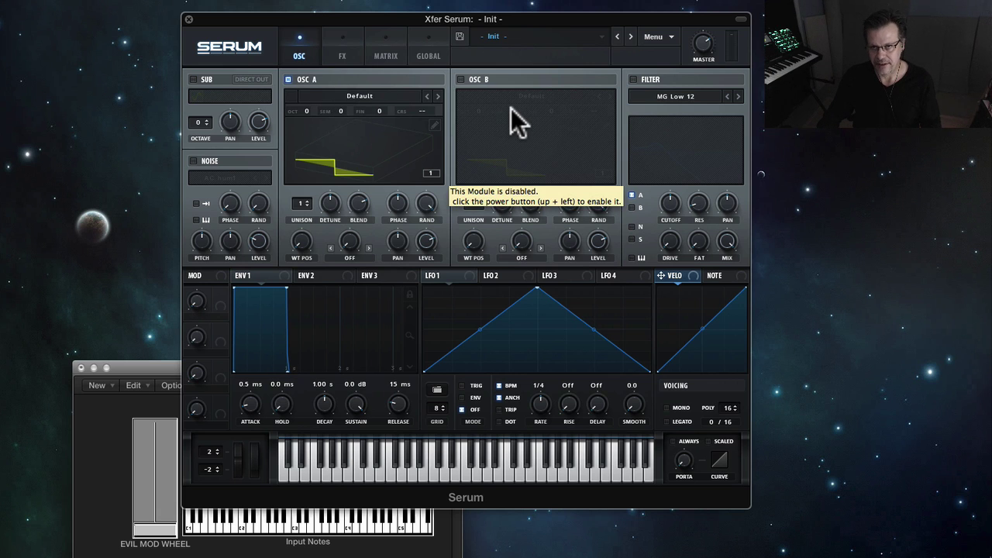
# - Enable the noise oscillator and look through its sample categories, including SOR, keeping the AC hum1 sample
pyautogui.click(194, 160)
pyautogui.click(222, 177)
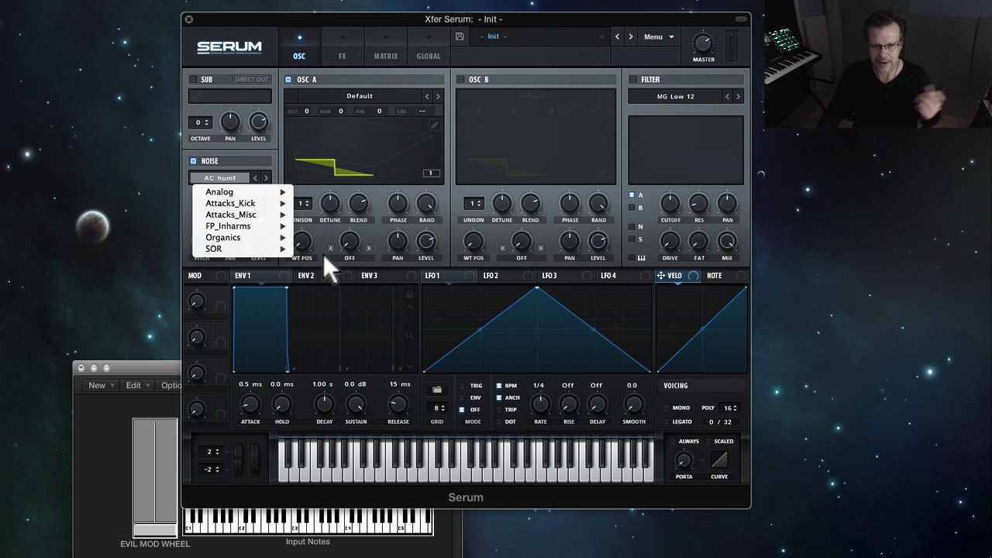
pyautogui.moveTo(245, 240)
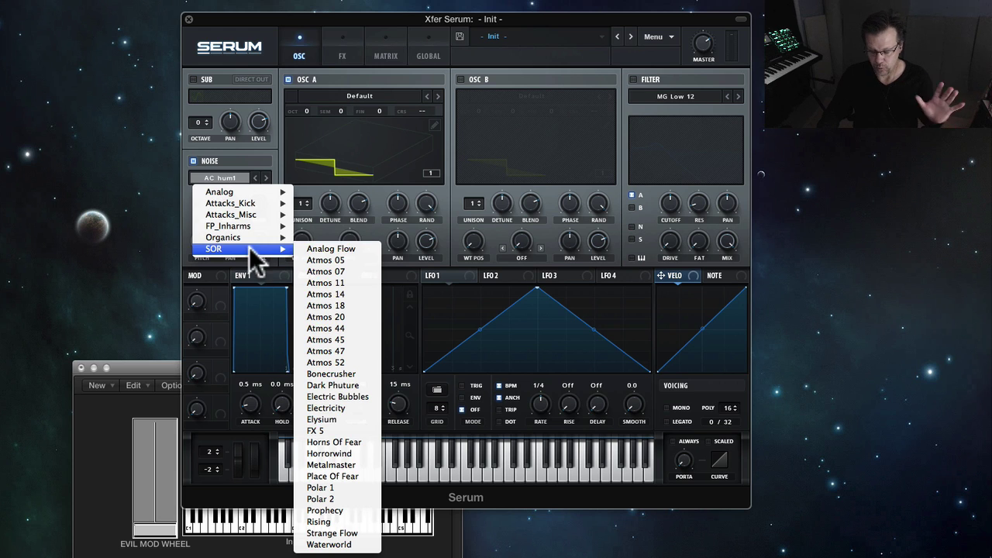
pyautogui.click(371, 221)
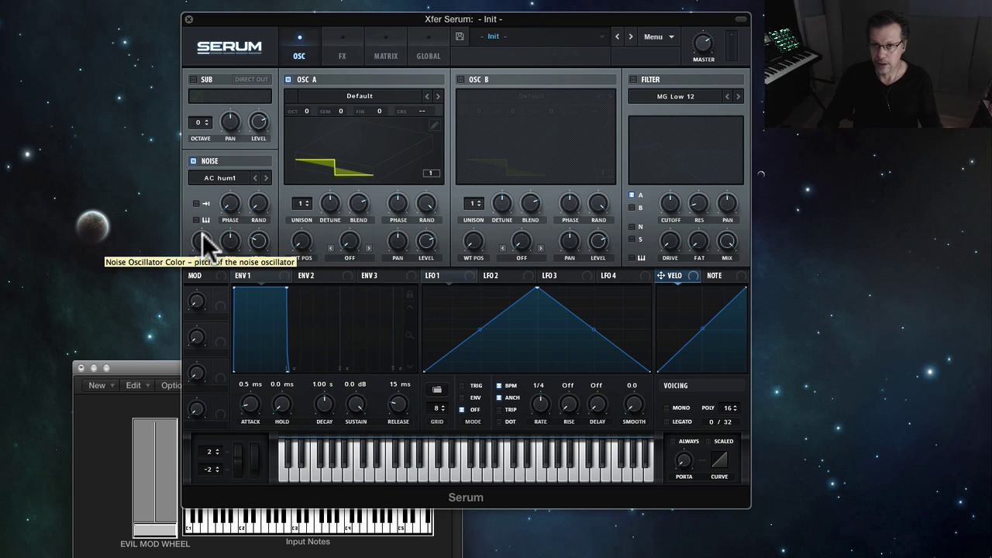
# - Compare the 2D and 3D wavetable views of oscillator A, ending in the 3D view
pyautogui.click(371, 165)
pyautogui.click(371, 164)
pyautogui.click(365, 166)
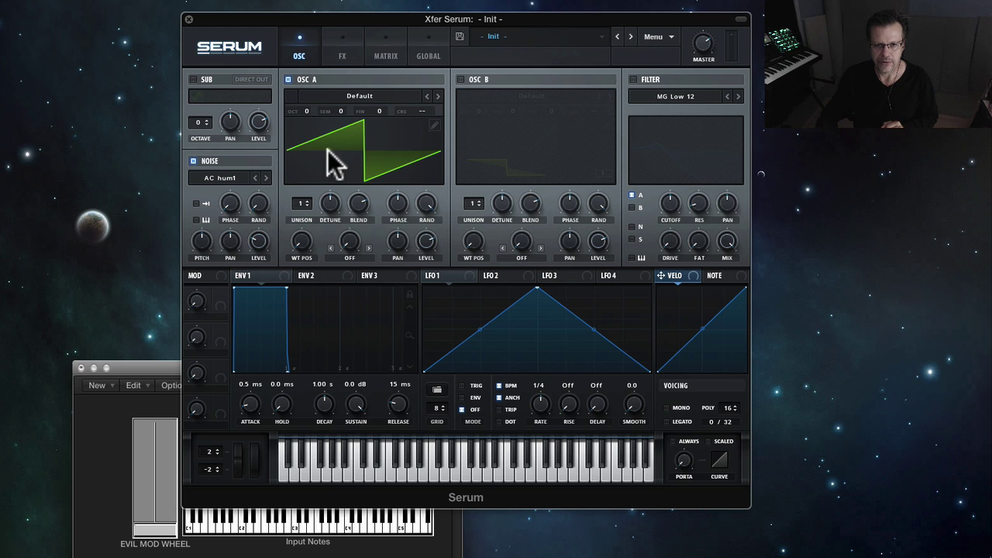
pyautogui.click(365, 172)
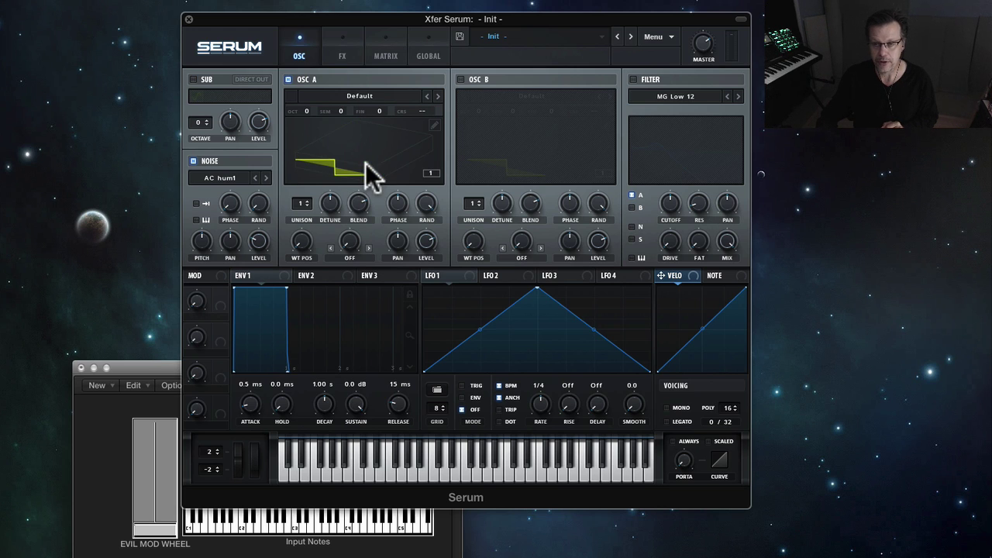
# - Load the Digital wavetable PWM Weird into oscillator A and display its waveform in 2D
pyautogui.click(358, 96)
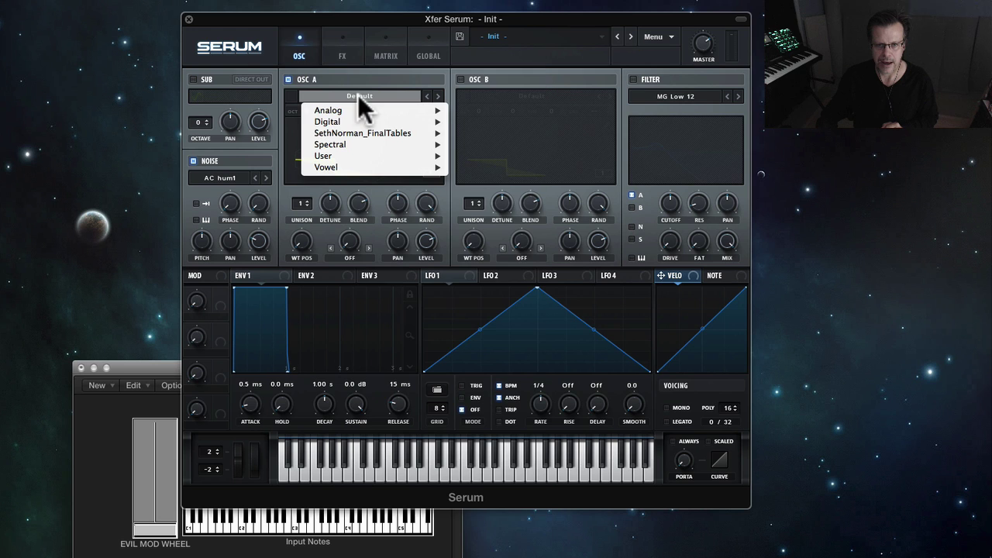
pyautogui.moveTo(355, 121)
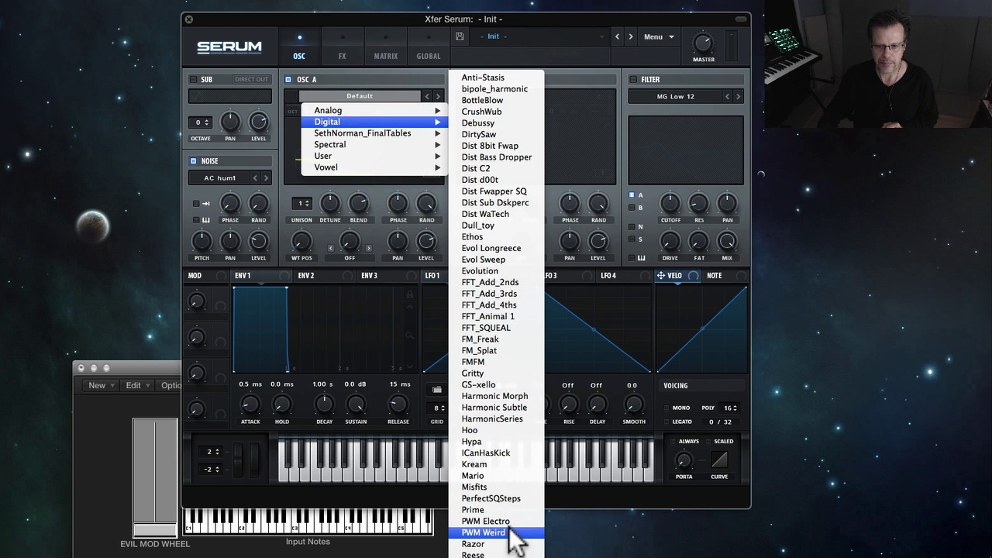
pyautogui.click(484, 532)
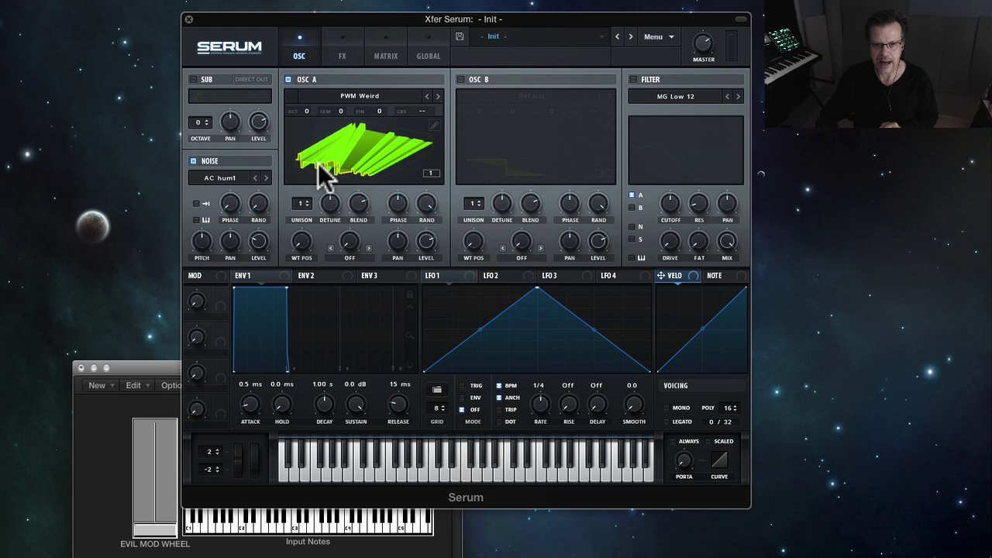
pyautogui.click(328, 175)
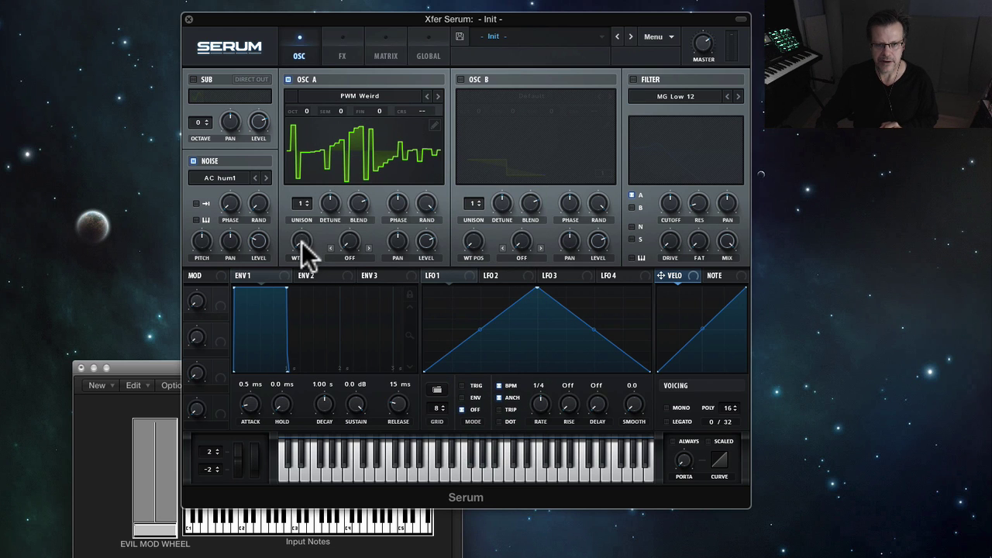
pyautogui.moveTo(302, 242)
pyautogui.mouseDown()
pyautogui.moveTo(319, 106)
pyautogui.moveTo(310, 233)
pyautogui.mouseUp()
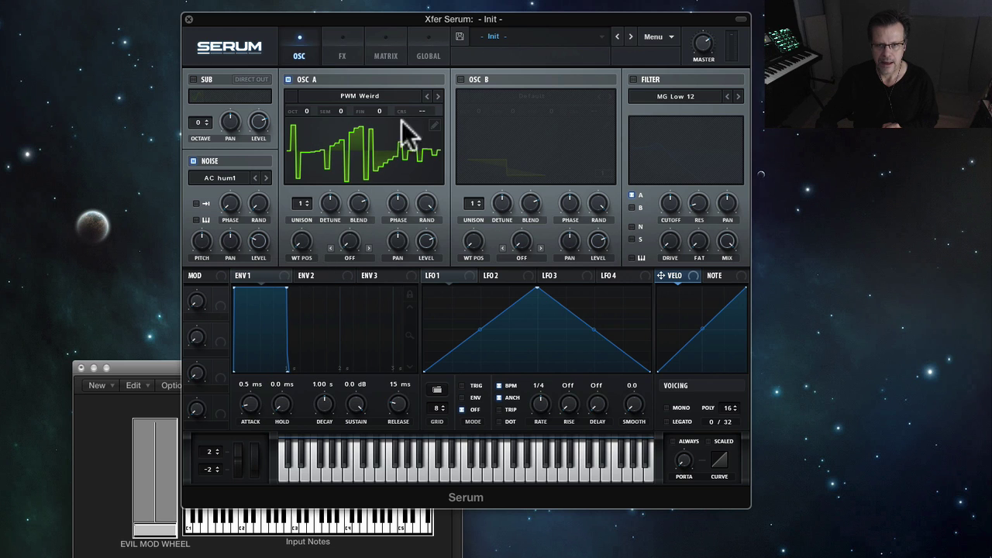
# - Open oscillator A's wavetable editor and examine individual frames along the table, ending on frame 2
pyautogui.click(433, 122)
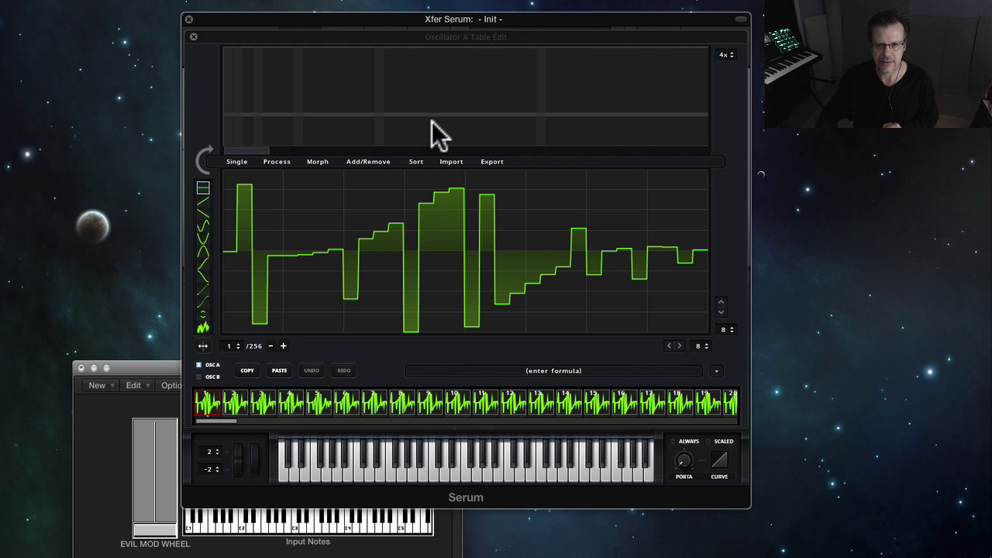
pyautogui.click(310, 405)
pyautogui.moveTo(221, 420); pyautogui.dragTo(199, 417)
pyautogui.click(411, 412)
pyautogui.click(320, 403)
pyautogui.click(233, 401)
pyautogui.click(207, 400)
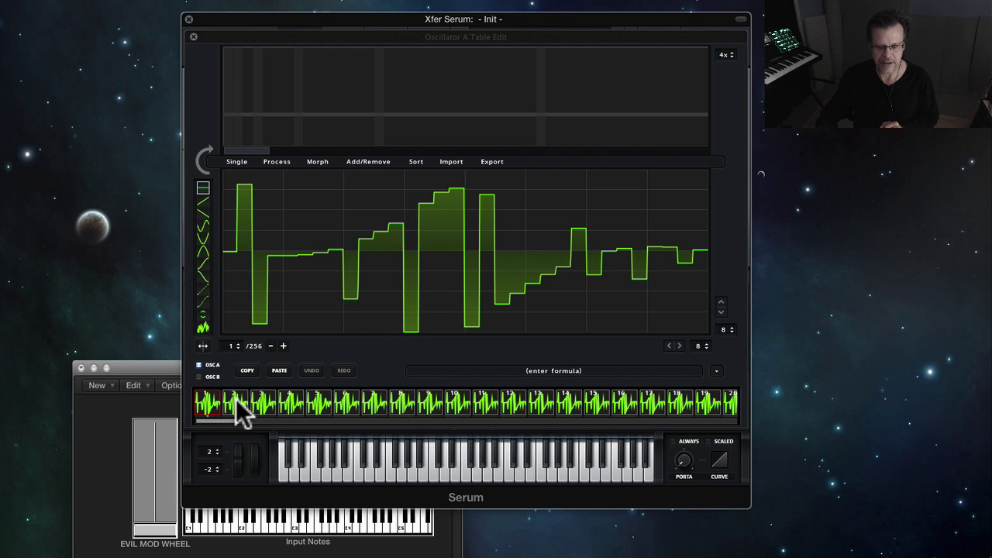
pyautogui.click(239, 396)
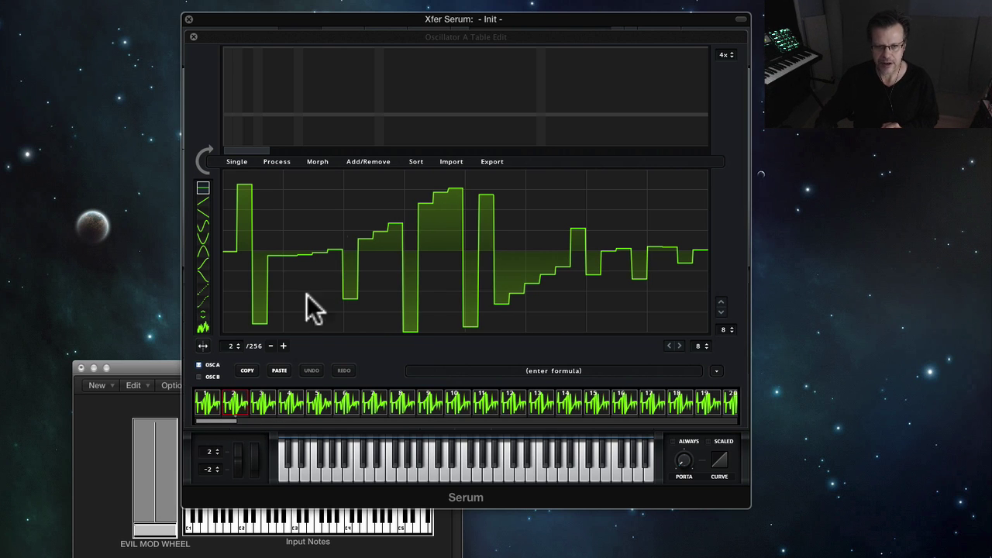
# - Review the available Morph options for the wavetable without applying any, and close the table editor
pyautogui.click(317, 161)
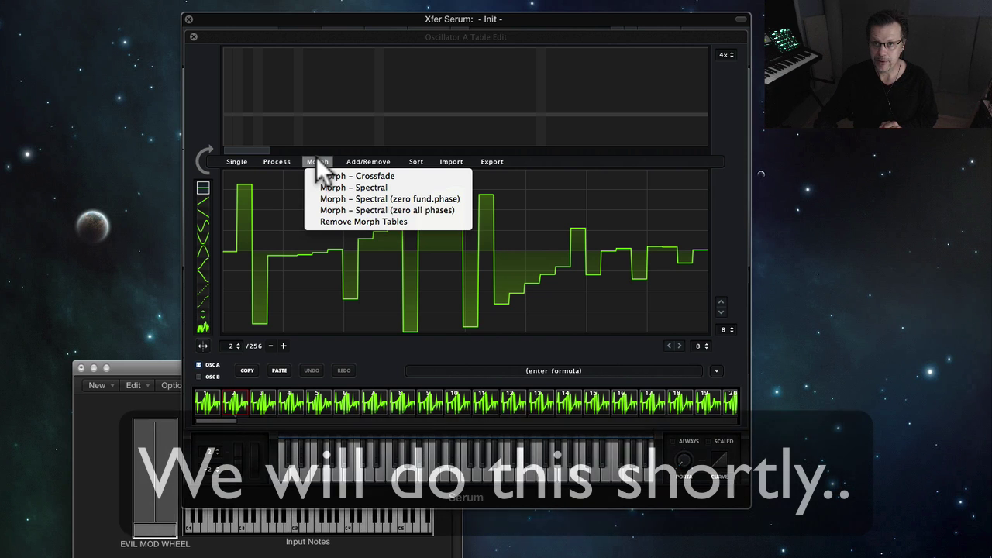
pyautogui.click(325, 137)
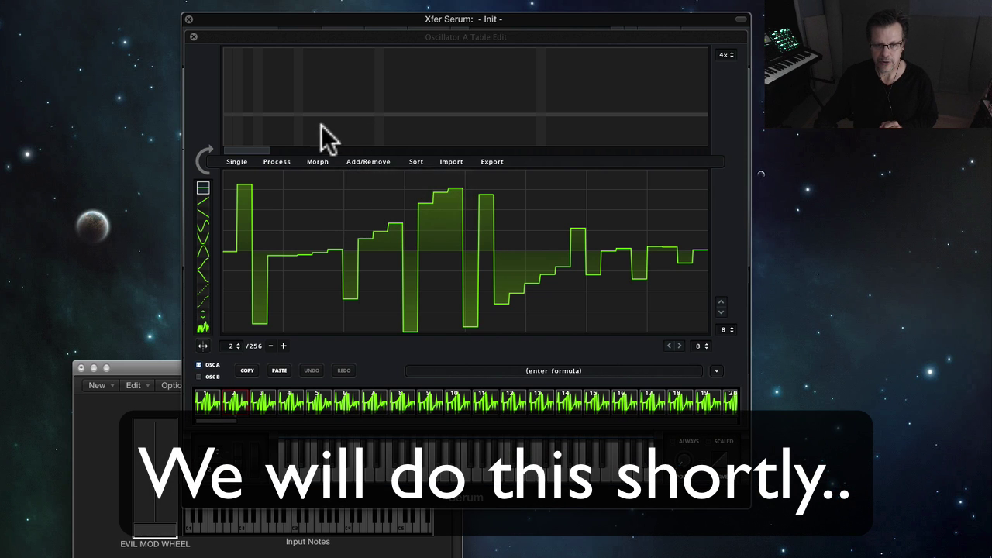
pyautogui.click(194, 34)
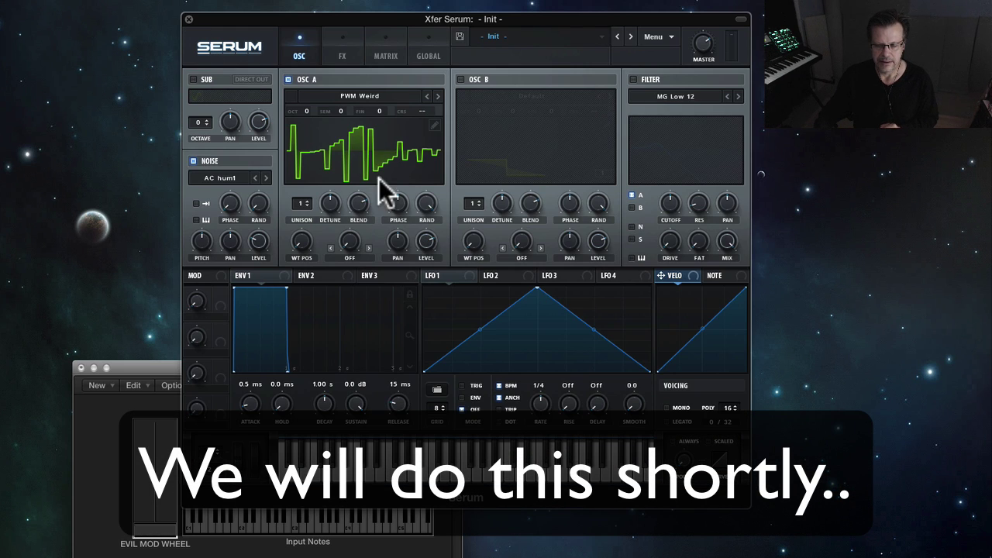
# - Sweep oscillator A's wavetable position up to the end of the table and back down near the start
pyautogui.moveTo(304, 250); pyautogui.dragTo(330, 115)
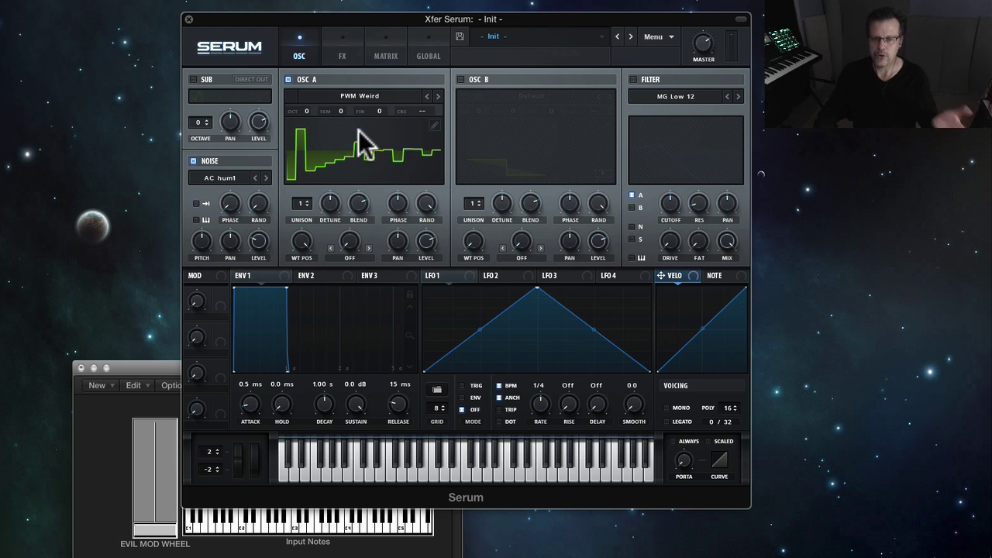
pyautogui.moveTo(313, 245); pyautogui.dragTo(328, 365)
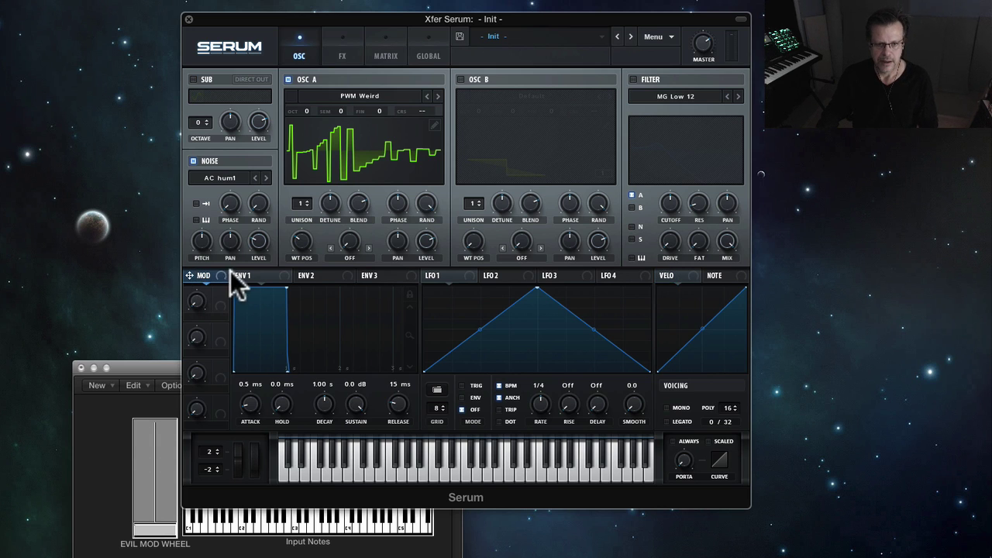
# - Shape envelope 3 with zero hold, a 1.39 s decay, 3.24% sustain and a 1.2 ms release
pyautogui.click(314, 275)
pyautogui.click(378, 275)
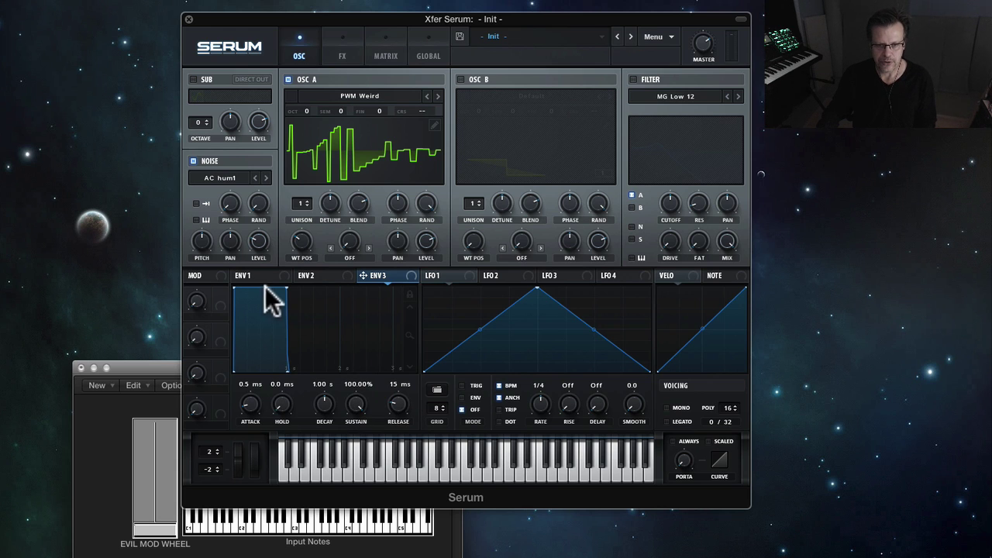
pyautogui.moveTo(286, 291); pyautogui.dragTo(434, 370)
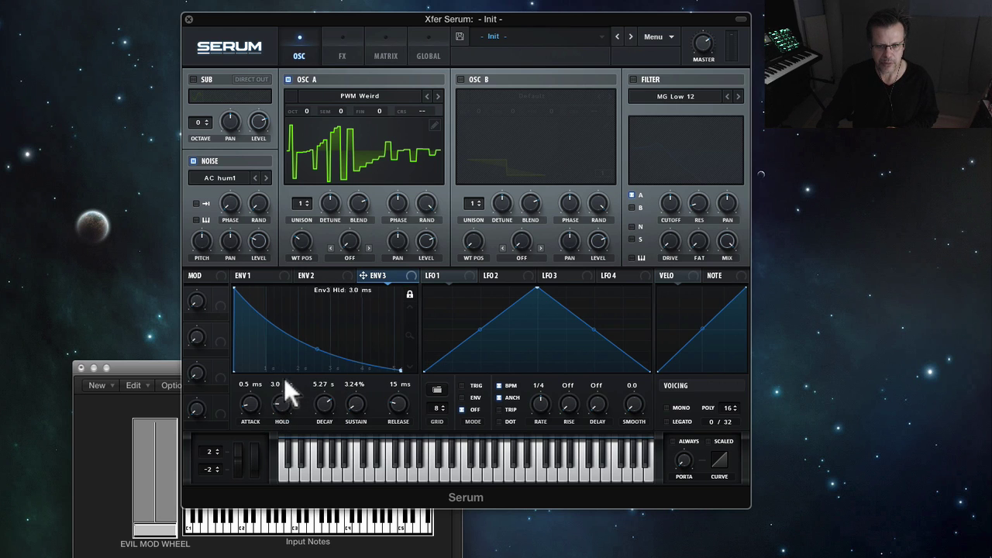
pyautogui.moveTo(324, 403); pyautogui.dragTo(327, 376)
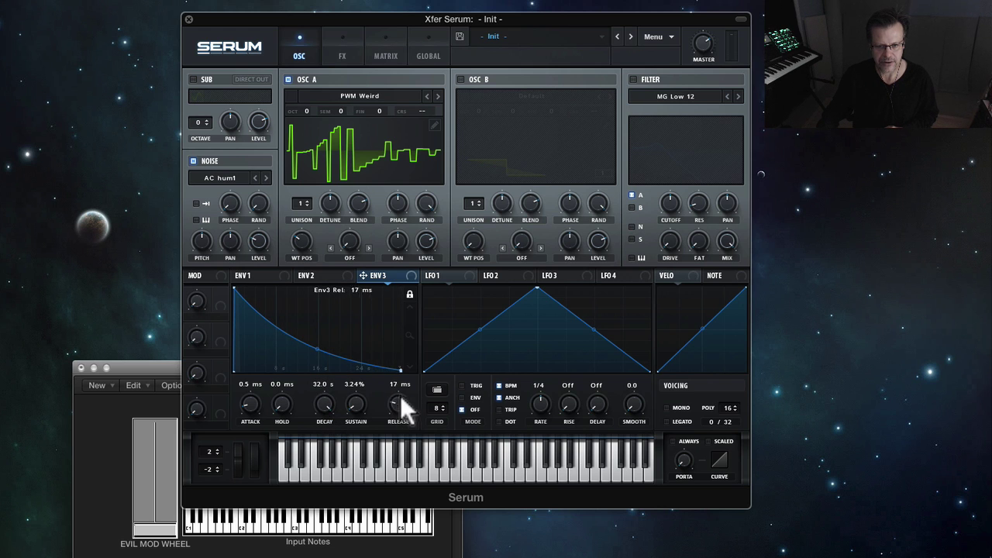
pyautogui.moveTo(400, 396)
pyautogui.mouseDown()
pyautogui.moveTo(409, 266)
pyautogui.moveTo(385, 387)
pyautogui.mouseUp()
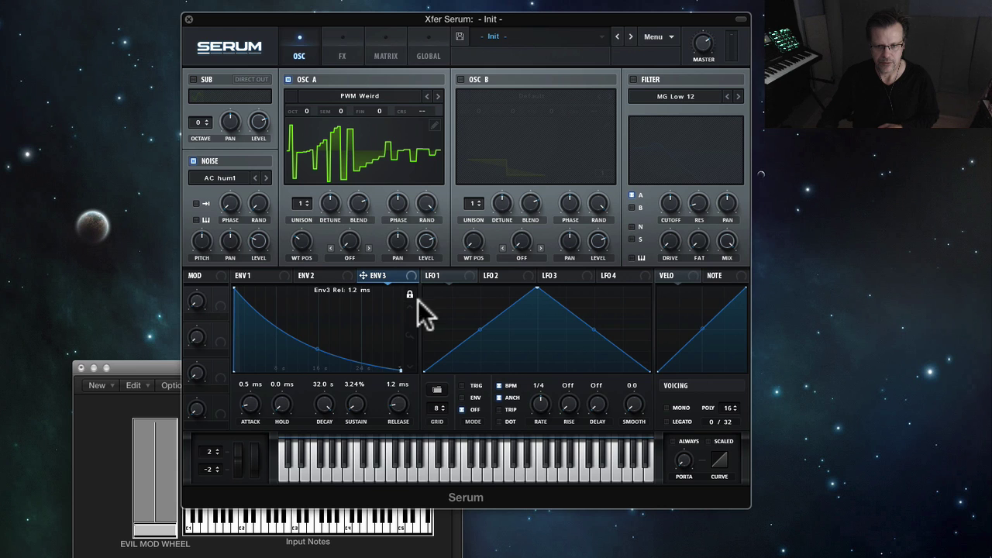
pyautogui.moveTo(323, 403); pyautogui.dragTo(316, 461)
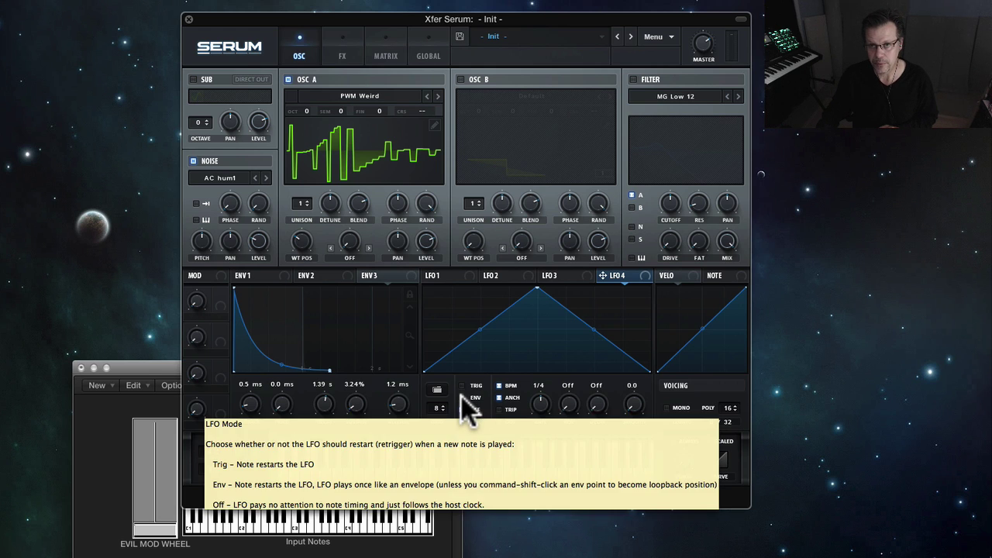
# - Set LFO 4 to Env mode and add two points above the rising slope of its triangle shape
pyautogui.click(462, 396)
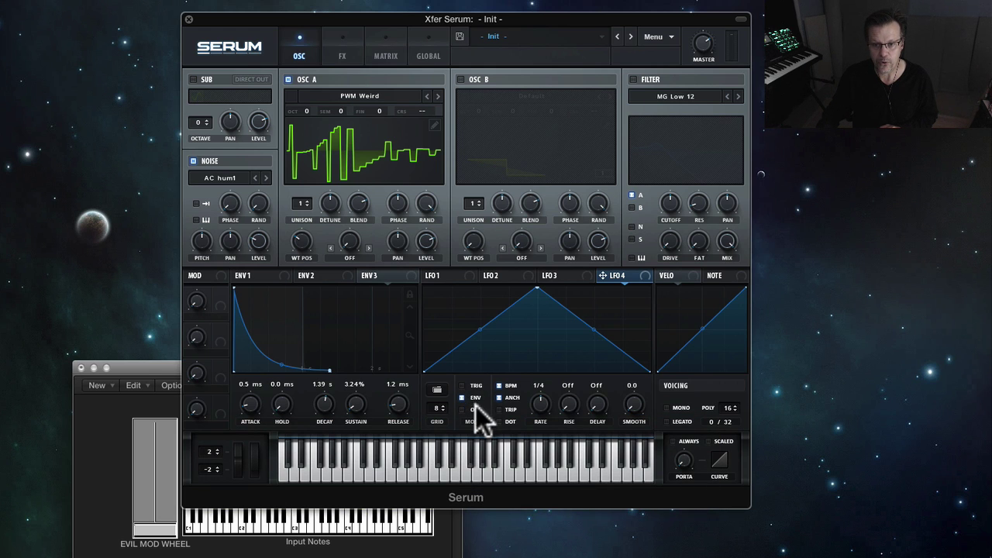
pyautogui.doubleClick(436, 325)
pyautogui.doubleClick(472, 299)
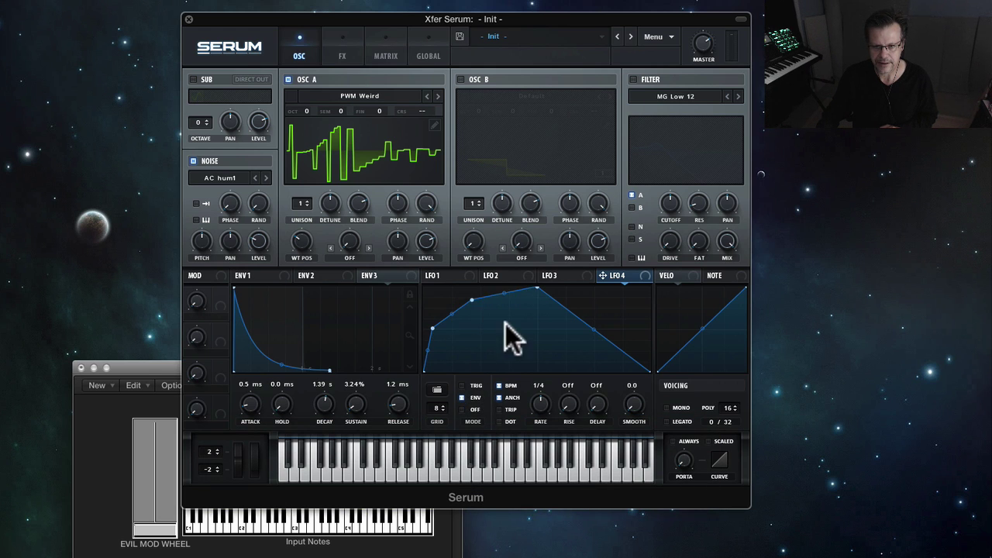
# - Add two points to LFO 4's shape, a dip before the peak and one on the falling slope, and bend all its curves together
pyautogui.doubleClick(506, 326)
pyautogui.doubleClick(570, 299)
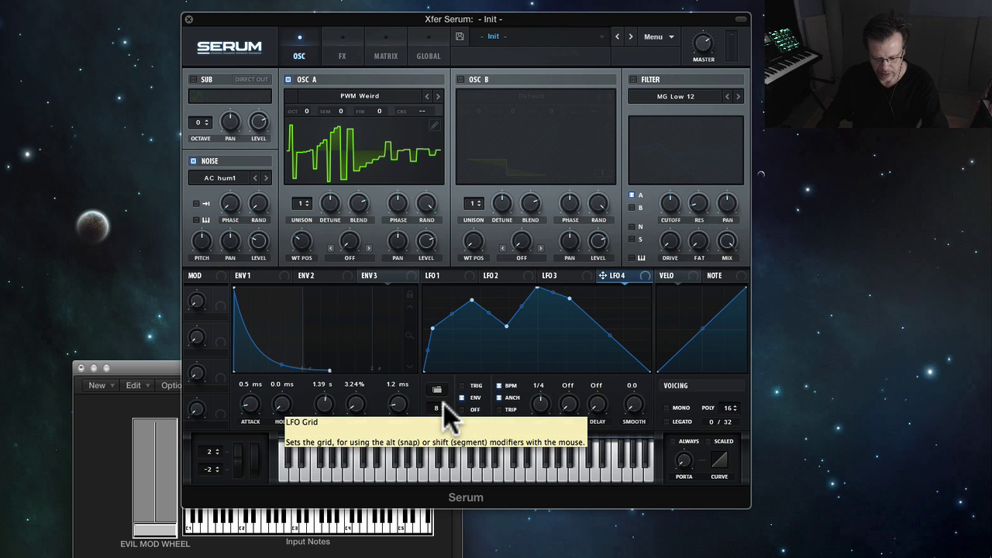
pyautogui.press('alt')
pyautogui.moveTo(451, 311)
pyautogui.mouseDown()
pyautogui.moveTo(472, 338)
pyautogui.moveTo(489, 323)
pyautogui.moveTo(478, 279)
pyautogui.moveTo(470, 337)
pyautogui.moveTo(474, 284)
pyautogui.moveTo(468, 312)
pyautogui.mouseUp()
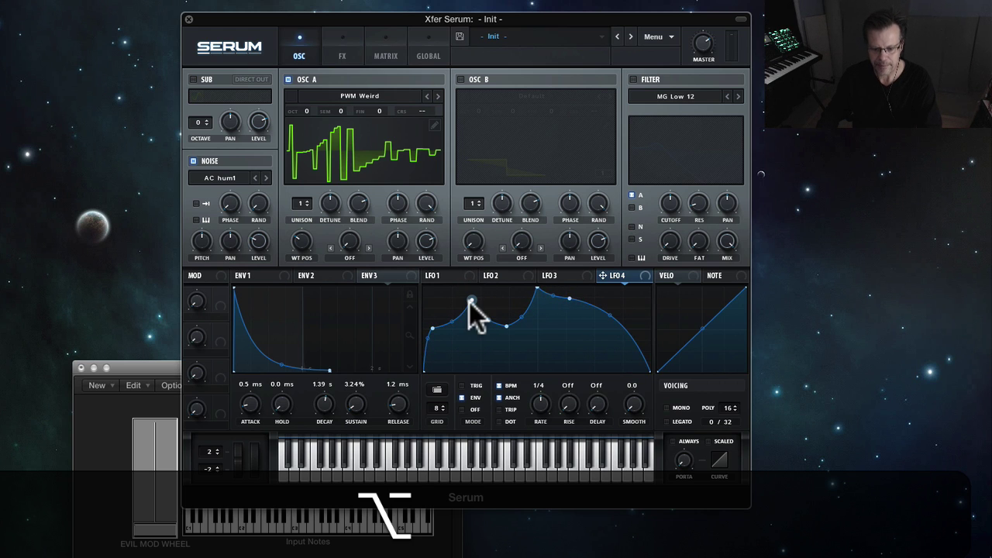
# - Draw grid-sized steps at varying heights across the LFO 4 shape
pyautogui.press('shift')
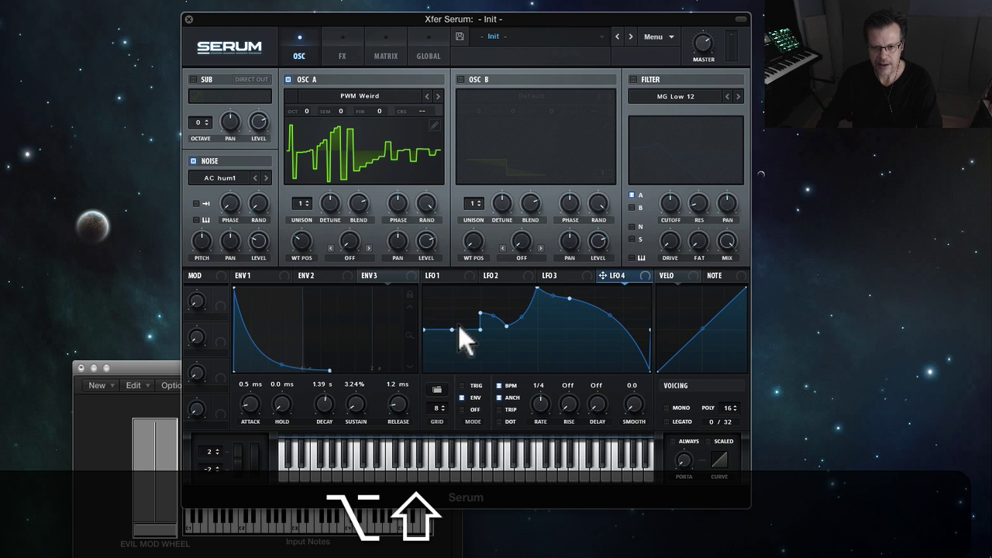
pyautogui.moveTo(518, 368)
pyautogui.mouseDown()
pyautogui.moveTo(561, 310)
pyautogui.moveTo(581, 372)
pyautogui.moveTo(611, 299)
pyautogui.moveTo(616, 361)
pyautogui.mouseUp()
pyautogui.moveTo(570, 310)
pyautogui.mouseDown()
pyautogui.moveTo(616, 310)
pyautogui.moveTo(425, 292)
pyautogui.moveTo(488, 302)
pyautogui.mouseUp()
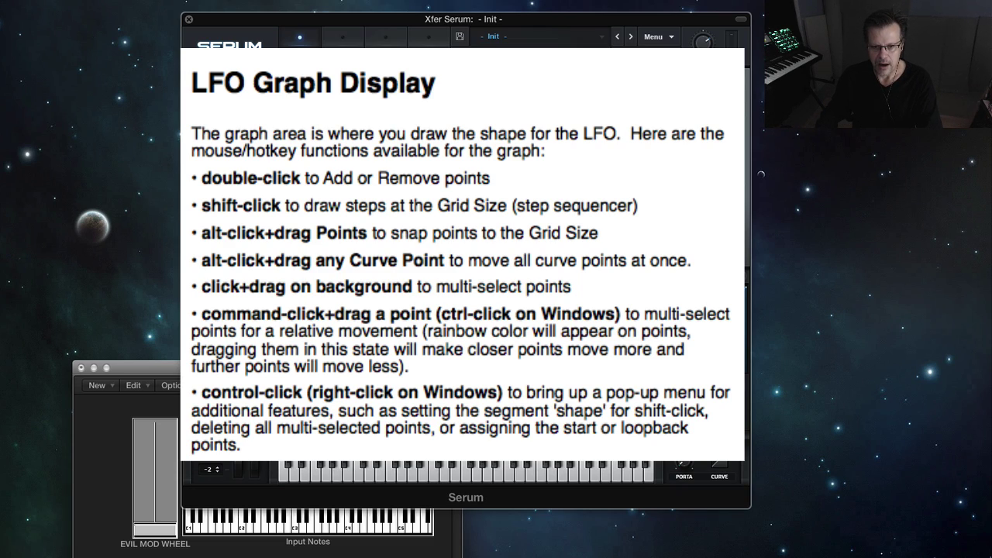
# - Load the SC3 sidechain preset shape into LFO 4
pyautogui.rightClick(425, 382)
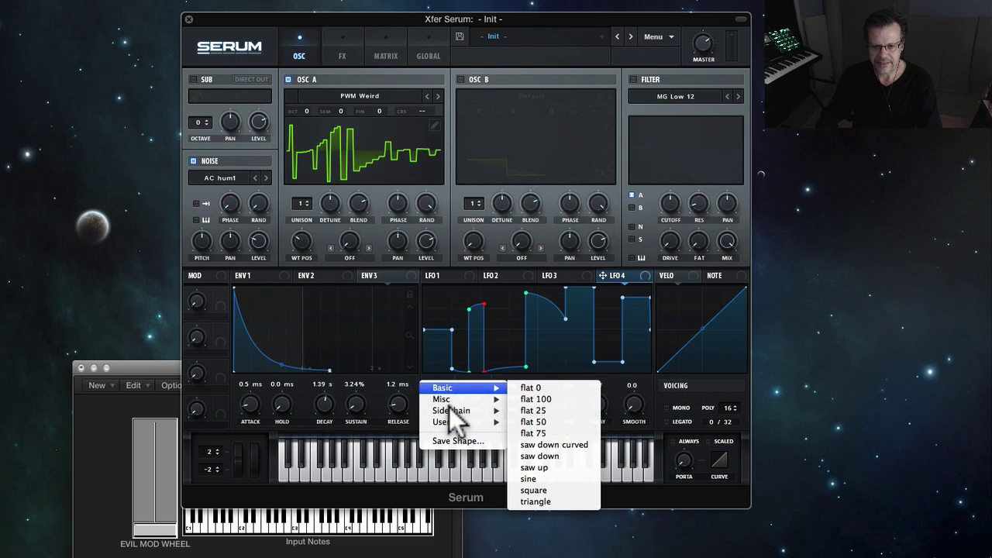
pyautogui.moveTo(452, 413)
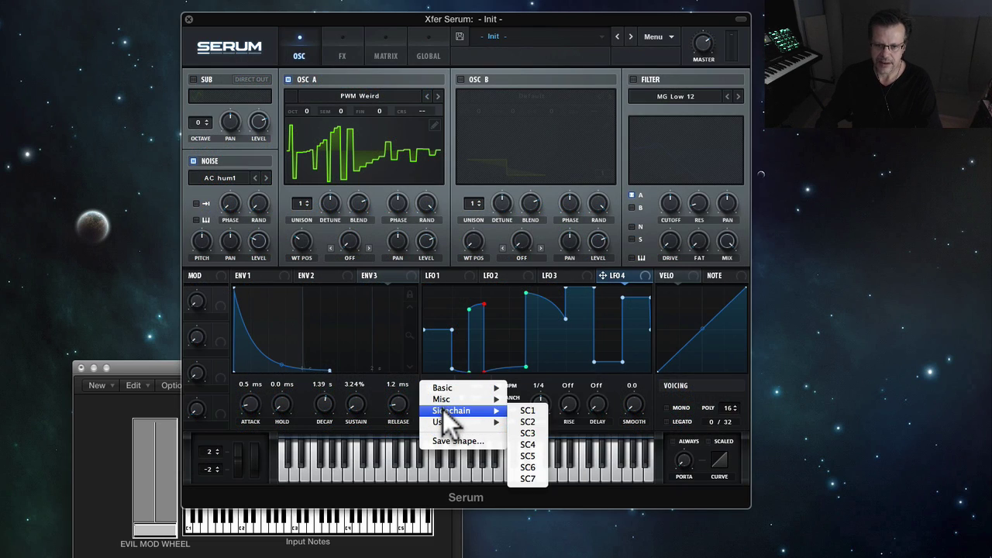
pyautogui.click(530, 433)
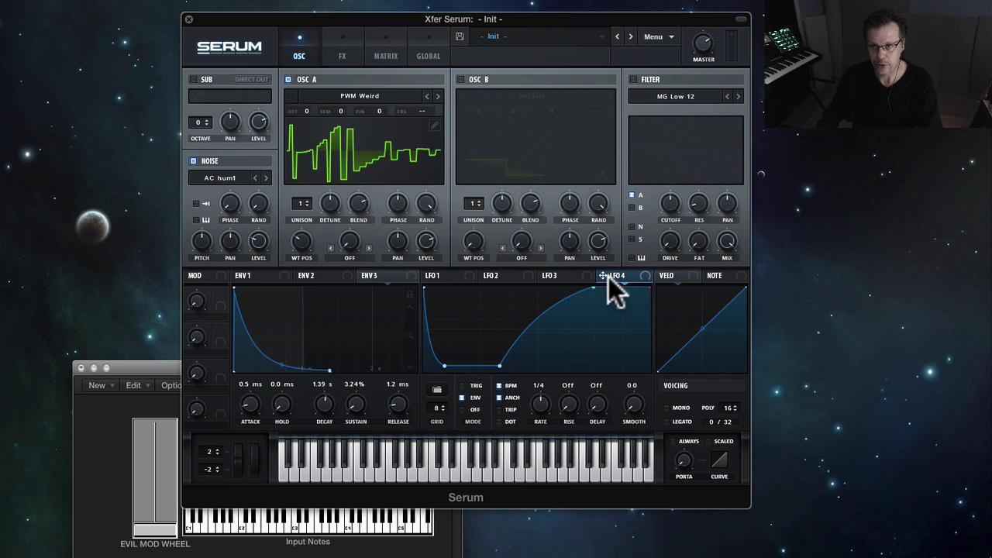
# - Assign LFO 4 as a modulation source for oscillator A's level
pyautogui.moveTo(607, 277); pyautogui.dragTo(446, 272)
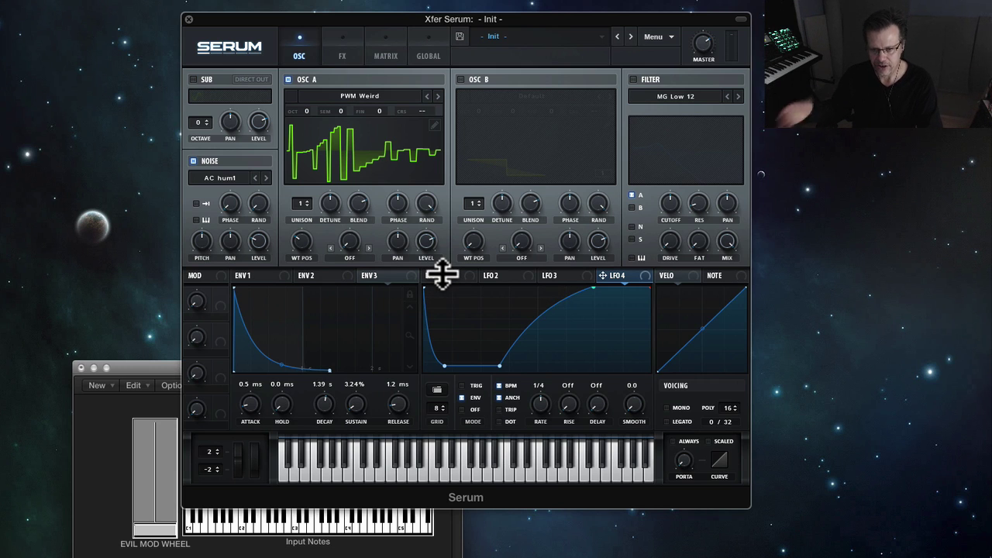
pyautogui.moveTo(442, 273)
pyautogui.mouseDown()
pyautogui.moveTo(454, 294)
pyautogui.moveTo(456, 348)
pyautogui.moveTo(427, 246)
pyautogui.moveTo(429, 313)
pyautogui.moveTo(437, 260)
pyautogui.mouseUp()
pyautogui.click(430, 276)
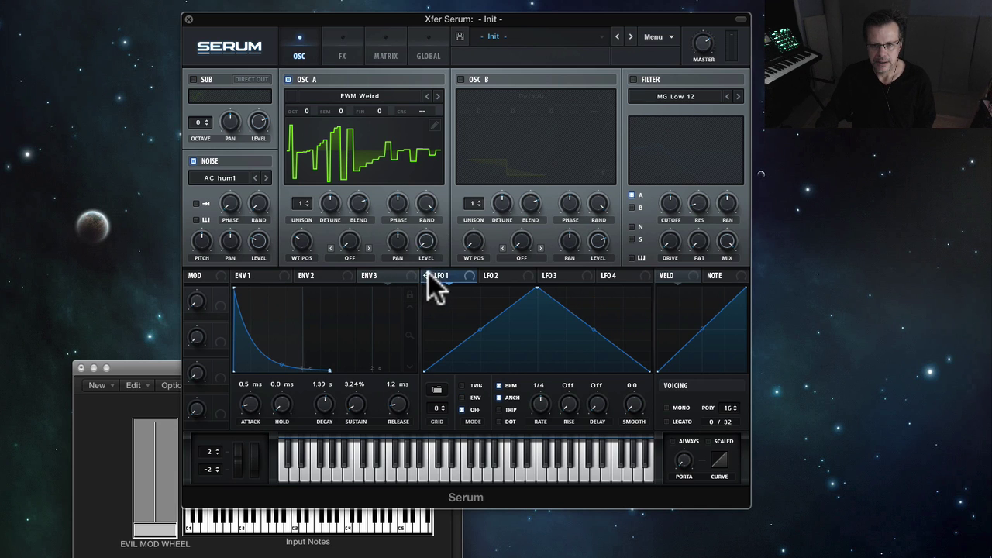
pyautogui.moveTo(603, 275); pyautogui.dragTo(427, 277)
pyautogui.moveTo(603, 275); pyautogui.dragTo(425, 240)
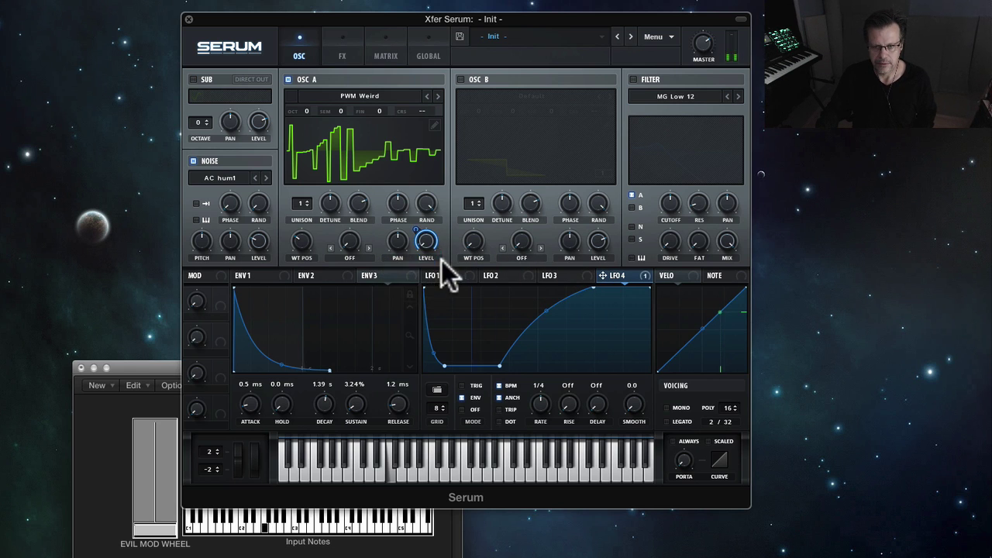
# - Set LFO 4 to Trig mode and turn off the noise oscillator
pyautogui.click(462, 386)
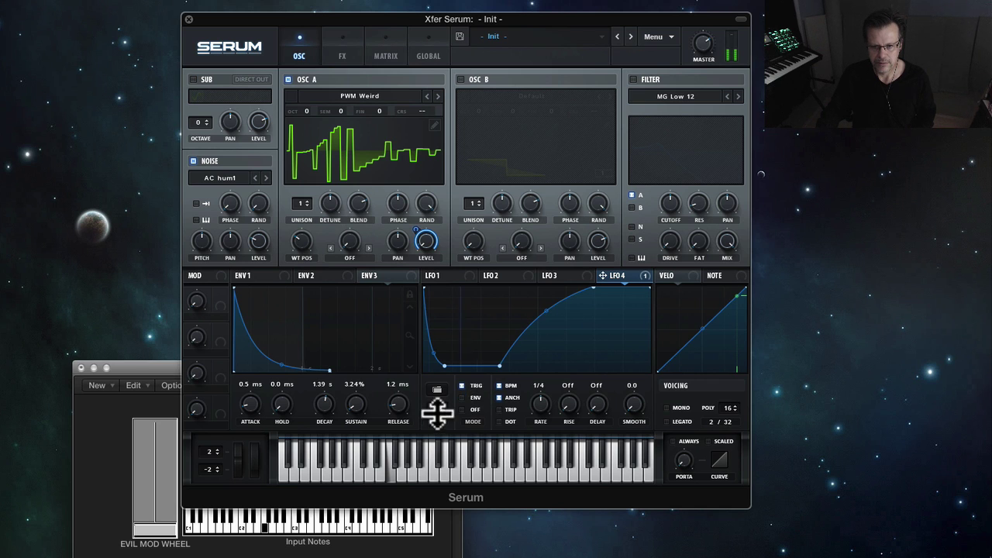
pyautogui.click(193, 160)
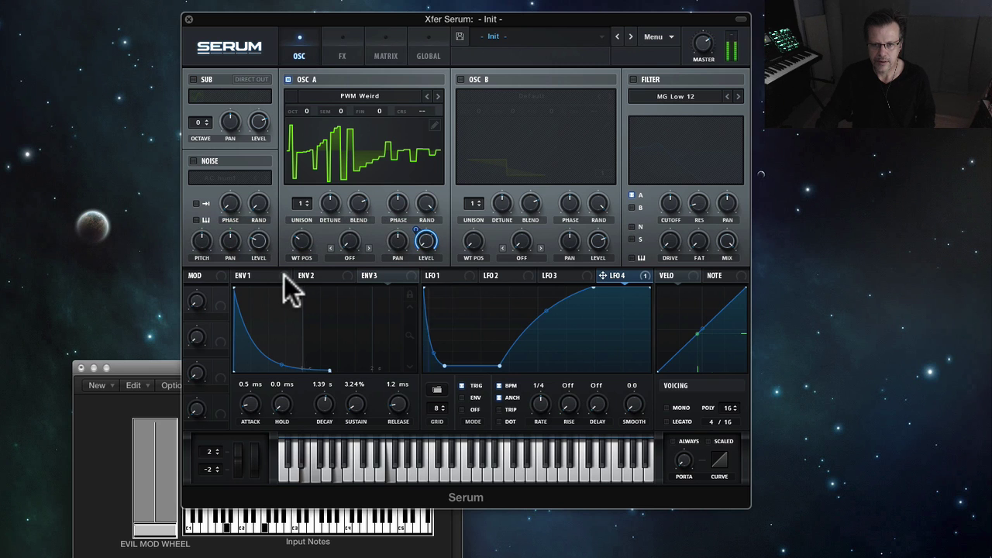
# - Assign LFO 1 to oscillator A's wavetable position, making the modulation bidirectional and covering the full range
pyautogui.click(438, 275)
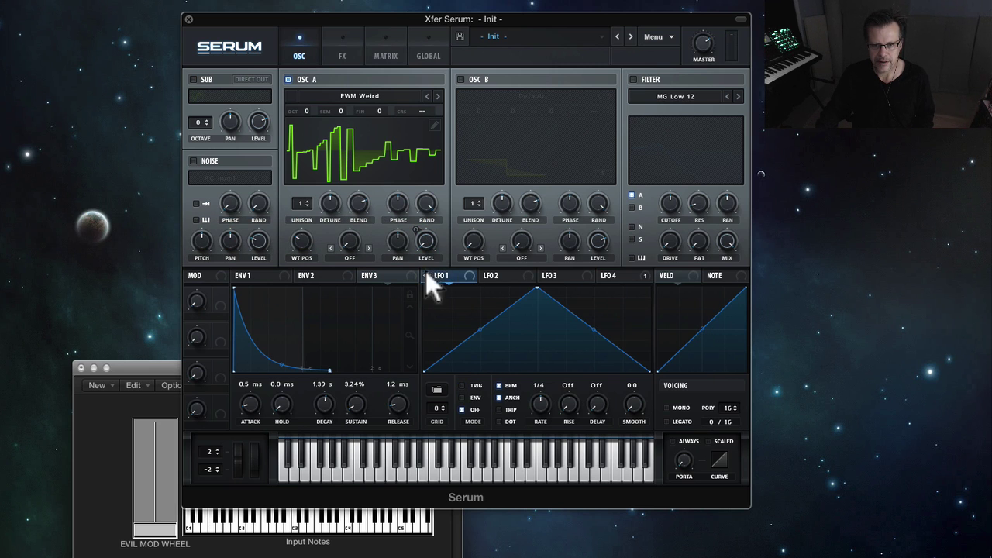
pyautogui.moveTo(427, 276); pyautogui.dragTo(304, 231)
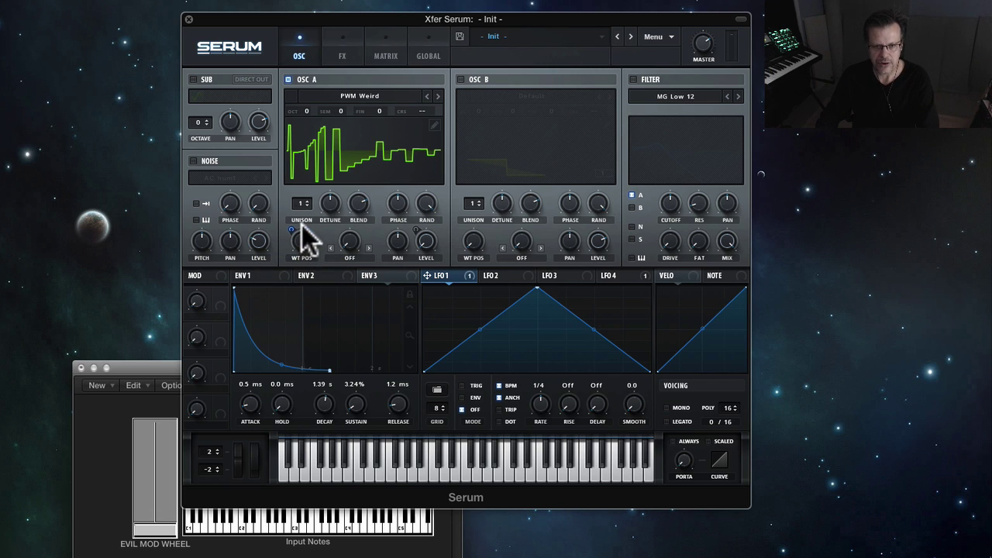
pyautogui.hotkey('alt', 'shift')
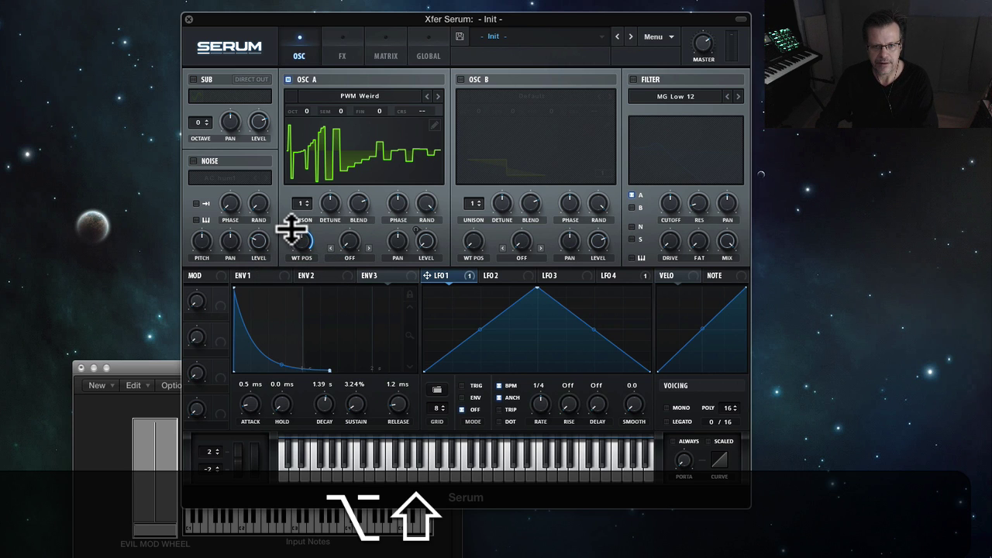
pyautogui.moveTo(293, 229); pyautogui.dragTo(307, 206)
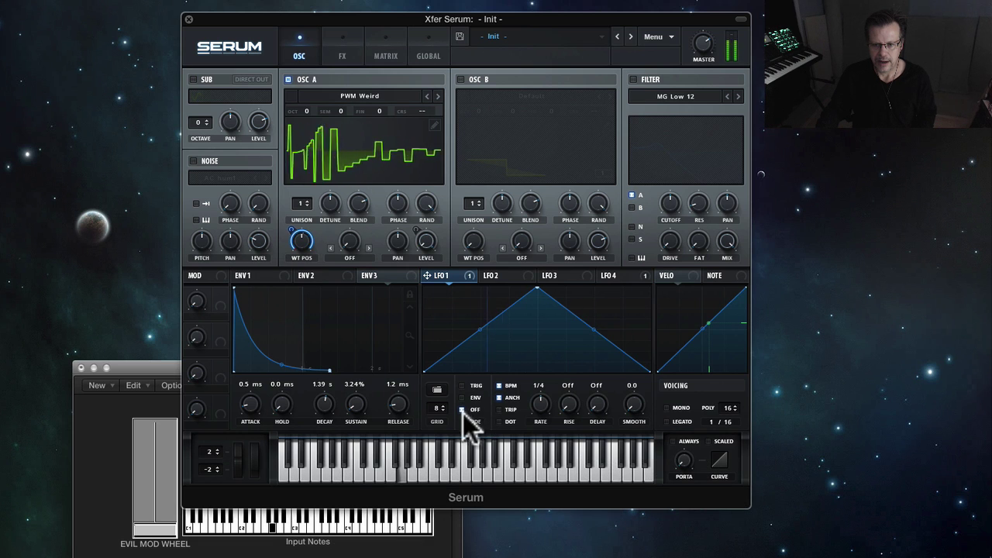
# - Slow LFO 1's rate to 2 bar and lower oscillator A's octave to -1
pyautogui.moveTo(532, 405); pyautogui.dragTo(537, 441)
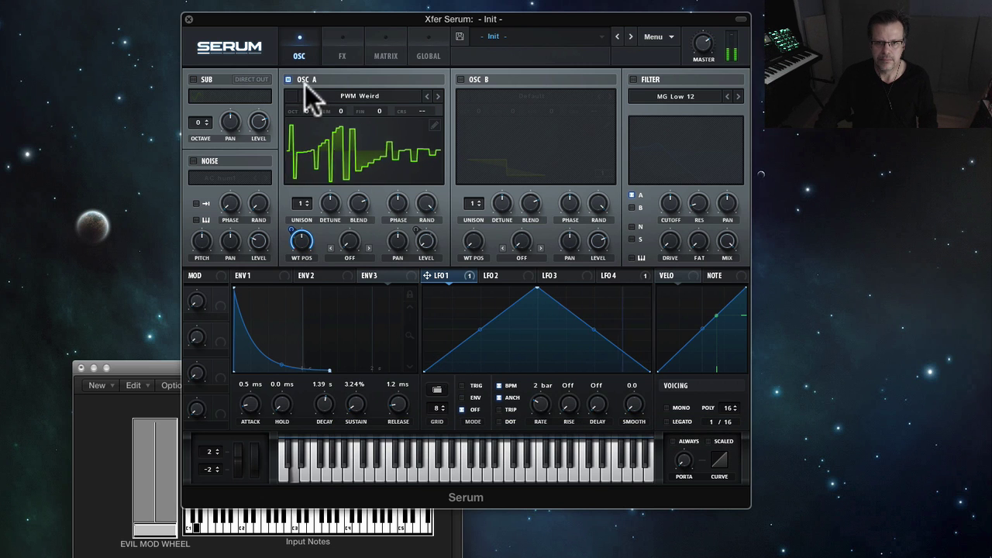
pyautogui.moveTo(308, 110); pyautogui.dragTo(307, 128)
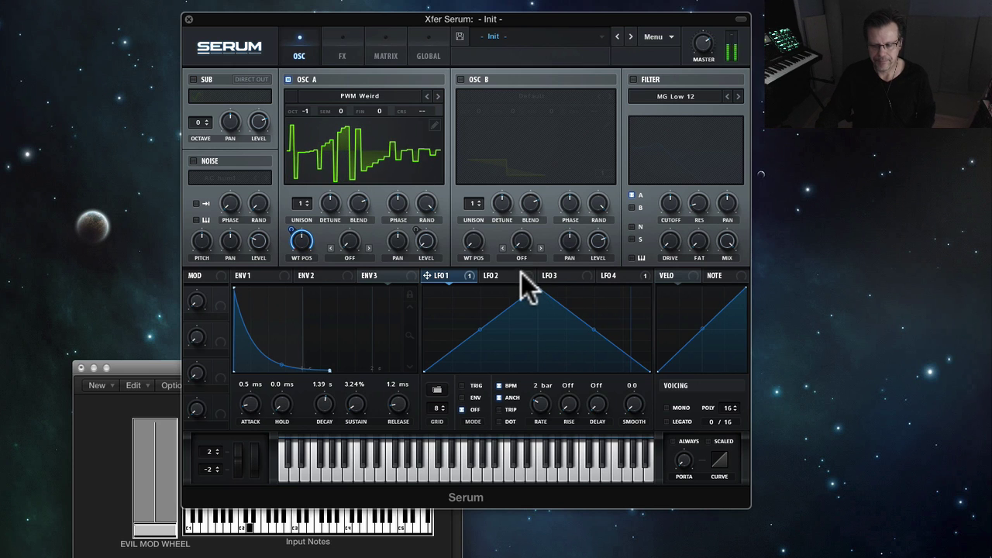
# - Review the LFO 4 and LFO 1 modulation assignments, including their entries in the modulation matrix
pyautogui.click(616, 275)
pyautogui.moveTo(602, 276); pyautogui.dragTo(440, 275)
pyautogui.click(440, 275)
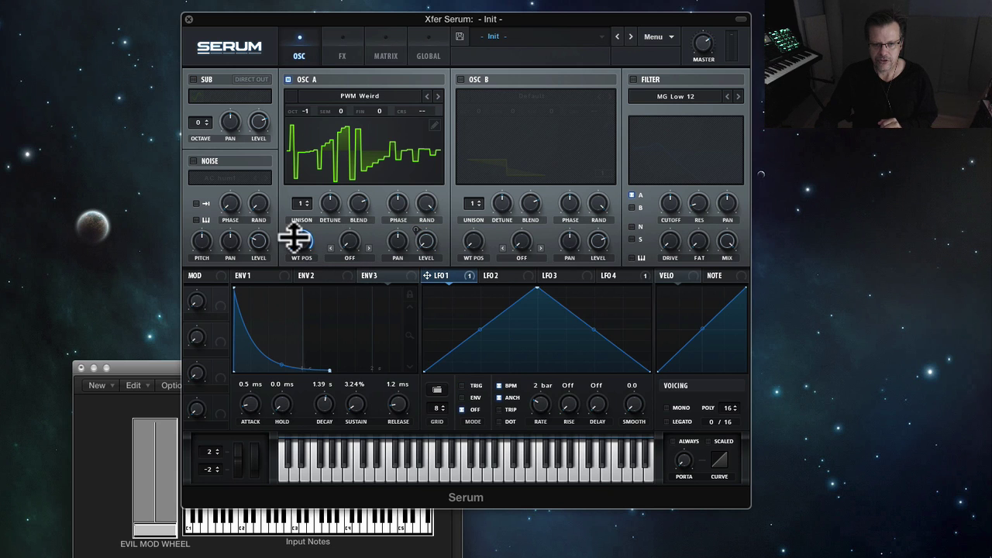
pyautogui.moveTo(304, 238)
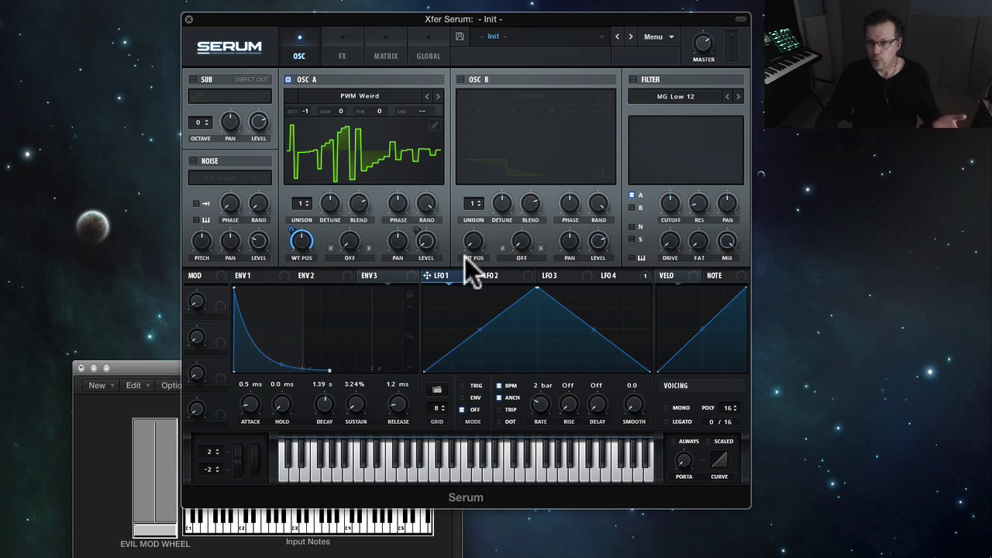
pyautogui.click(385, 56)
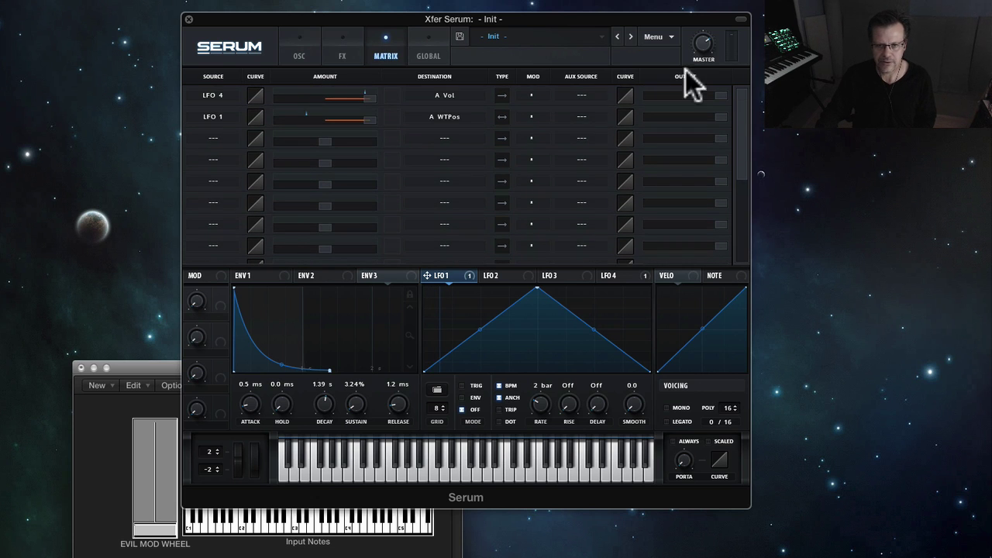
# - Enable the Distortion effect and change its type to Diode 1
pyautogui.click(341, 48)
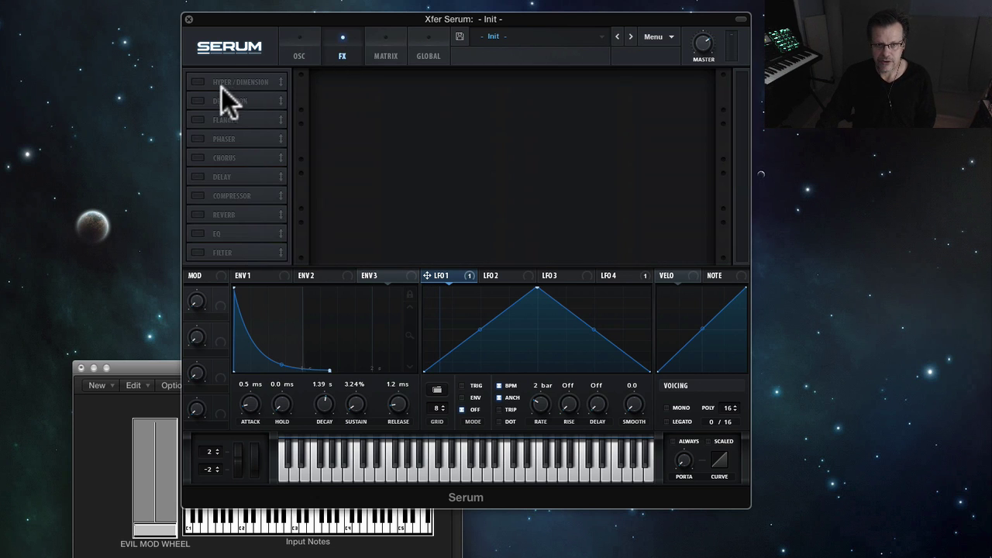
pyautogui.click(197, 100)
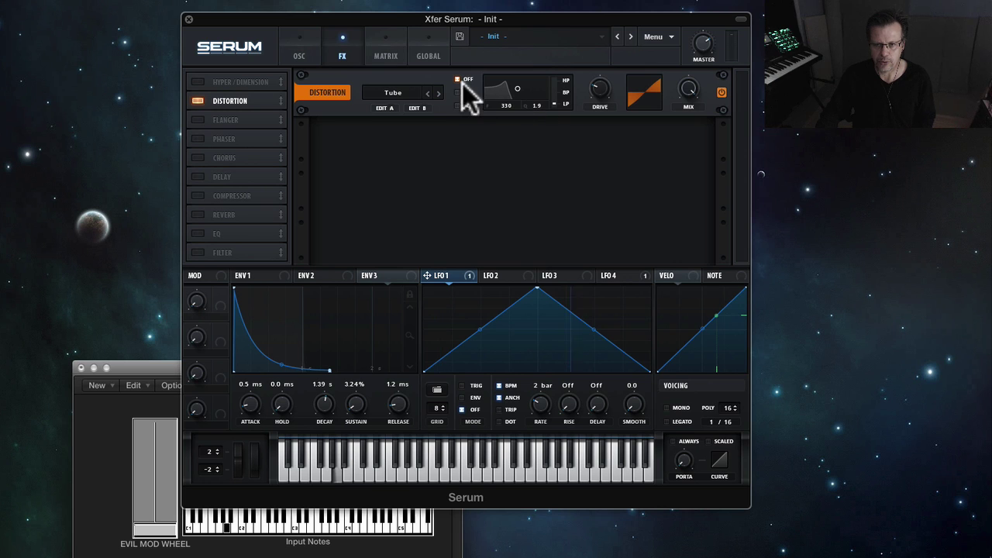
pyautogui.click(438, 92)
pyautogui.click(438, 92)
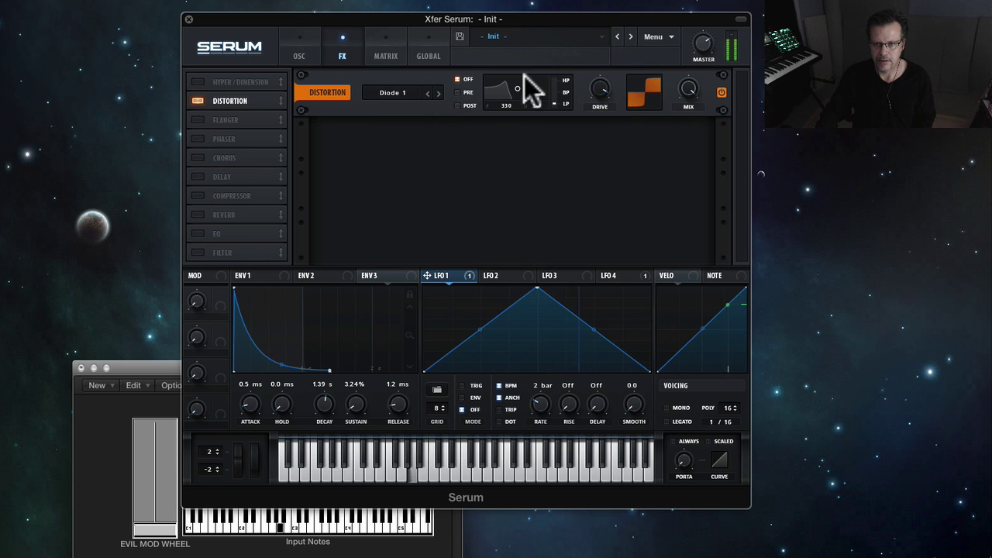
# - Try the distortion's filter in Pre, then set it to Post with a cutoff of about 13290 and a Q of 2.1
pyautogui.click(459, 92)
pyautogui.moveTo(521, 87)
pyautogui.mouseDown()
pyautogui.moveTo(544, 94)
pyautogui.moveTo(520, 98)
pyautogui.moveTo(530, 95)
pyautogui.mouseUp()
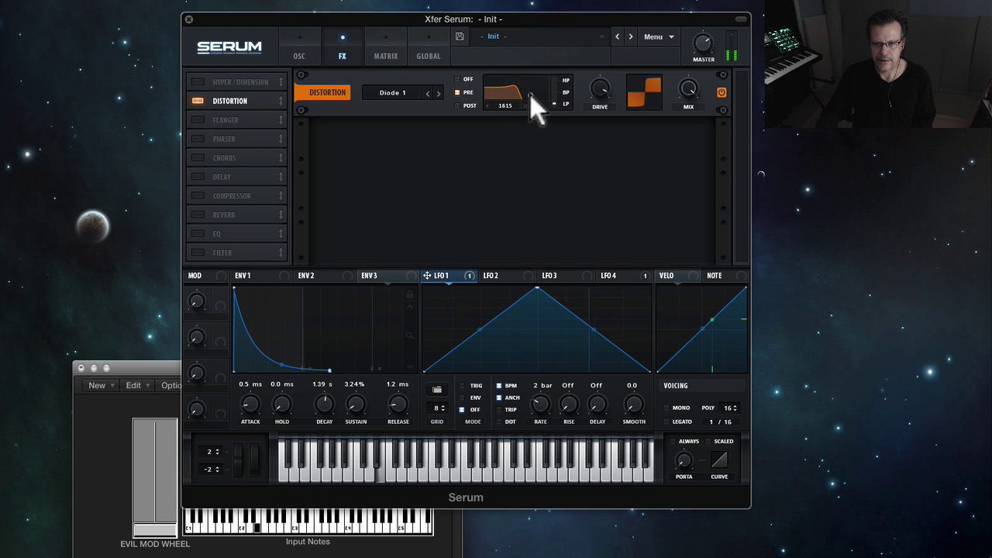
pyautogui.click(468, 105)
pyautogui.moveTo(561, 92)
pyautogui.mouseDown()
pyautogui.moveTo(546, 94)
pyautogui.moveTo(577, 88)
pyautogui.mouseUp()
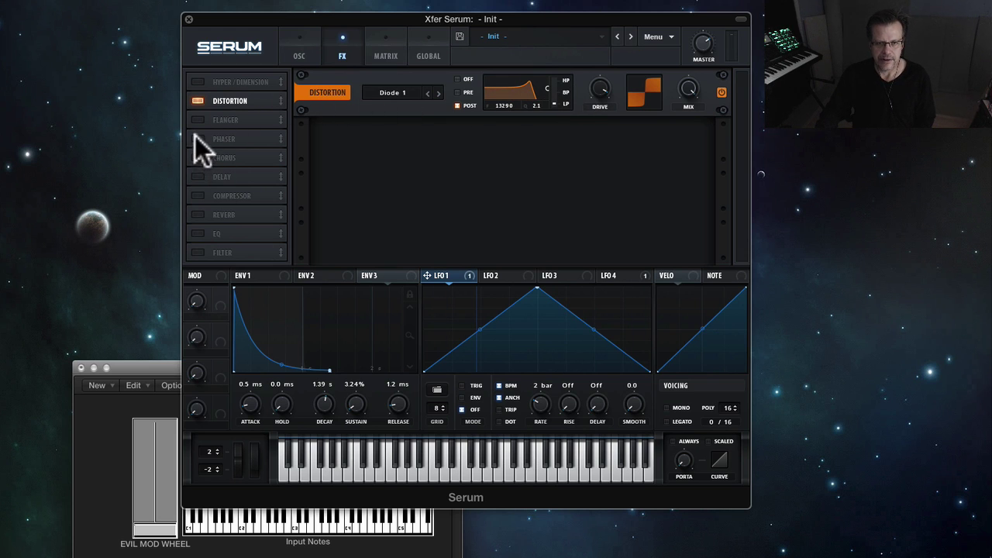
# - Enable the Chorus, Delay, Reverb and Compressor effects
pyautogui.click(198, 157)
pyautogui.click(198, 177)
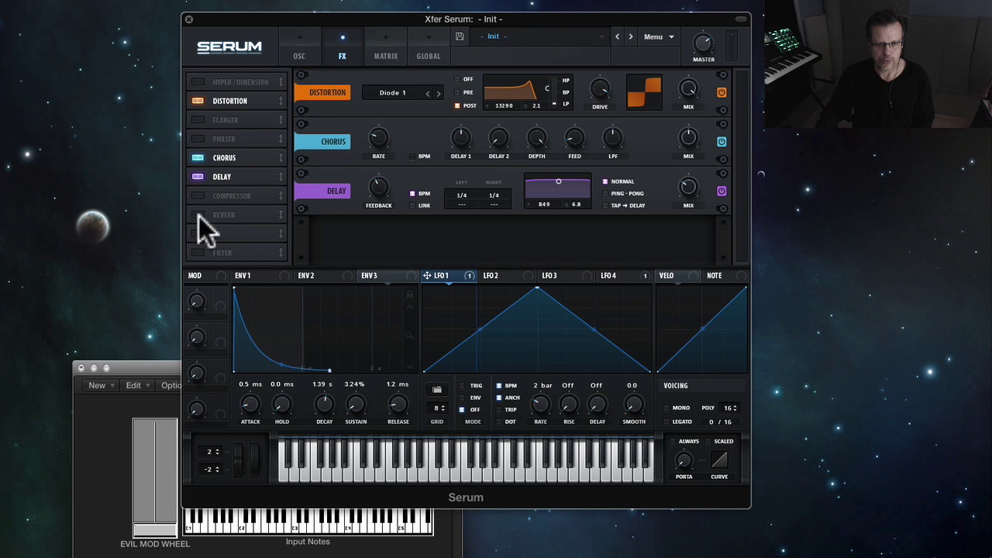
pyautogui.click(199, 216)
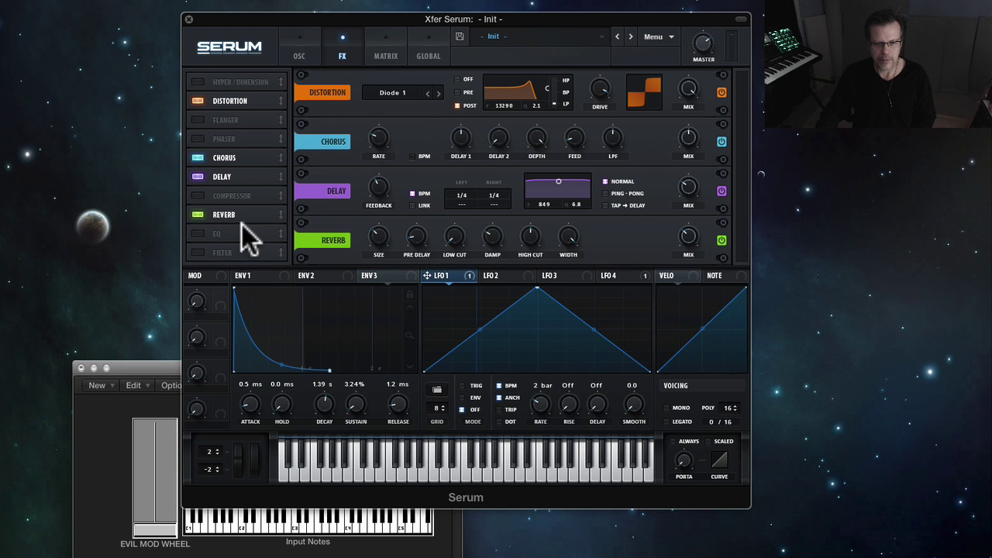
pyautogui.click(197, 196)
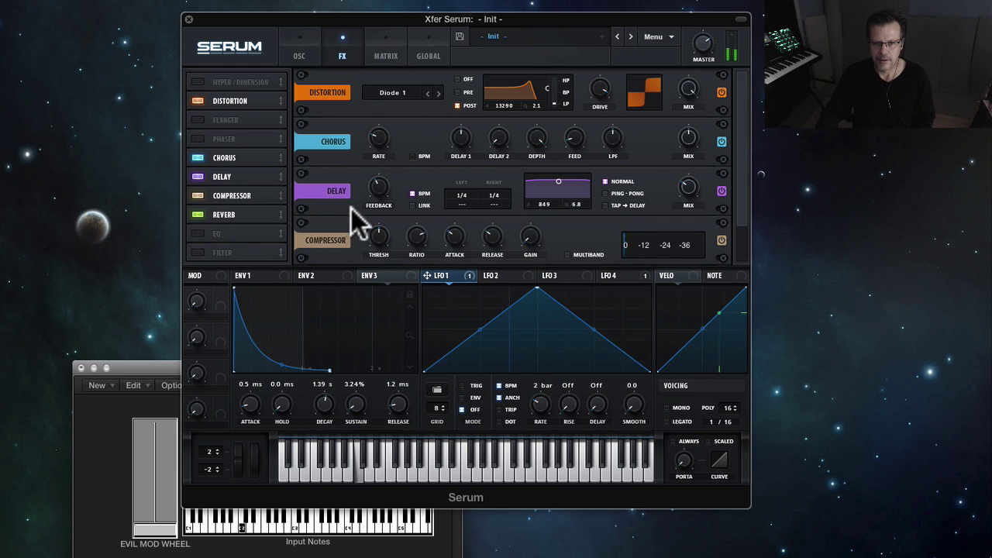
# - Turn on the compressor's Multiband mode with a threshold of about -11.8 dB
pyautogui.scroll(-2, 333, 207)
pyautogui.scroll(1, 314, 174)
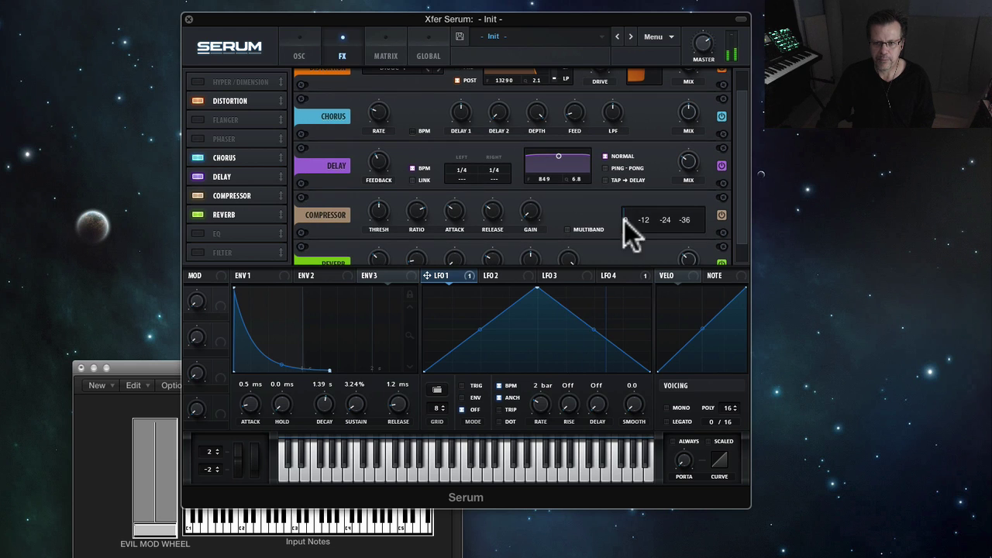
pyautogui.click(569, 229)
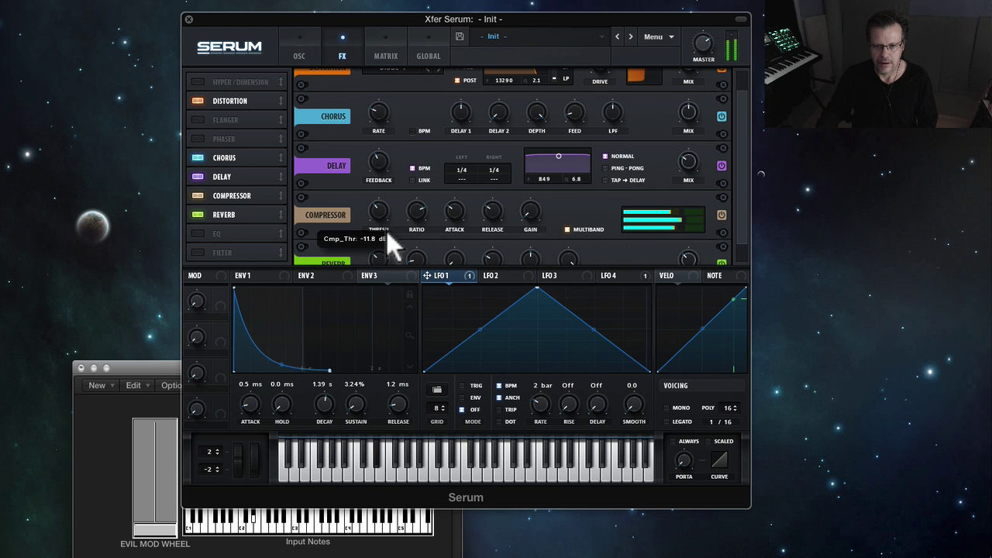
# - Compare the sound with and without the compressor by switching it off and back on, leaving it enabled
pyautogui.click(197, 195)
pyautogui.click(197, 196)
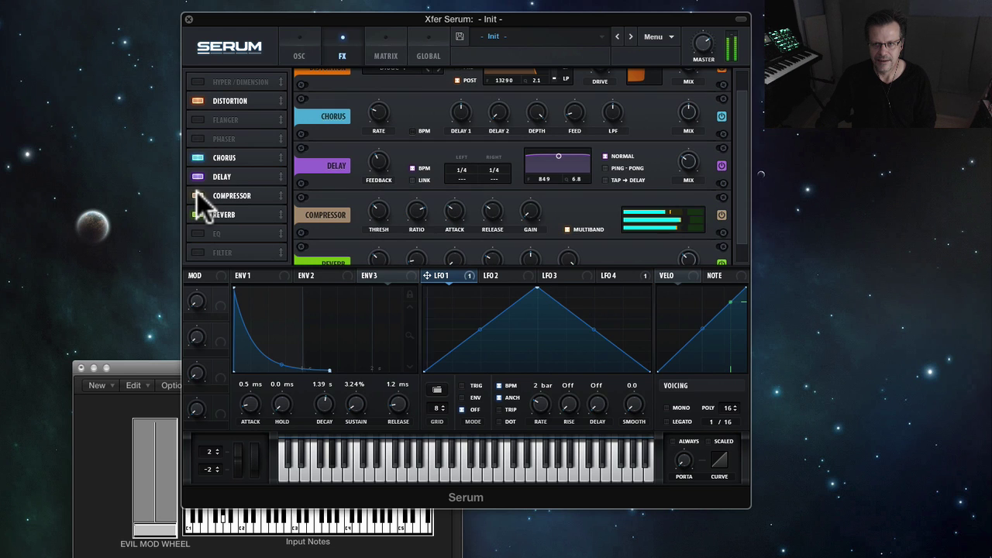
pyautogui.click(197, 194)
pyautogui.click(196, 194)
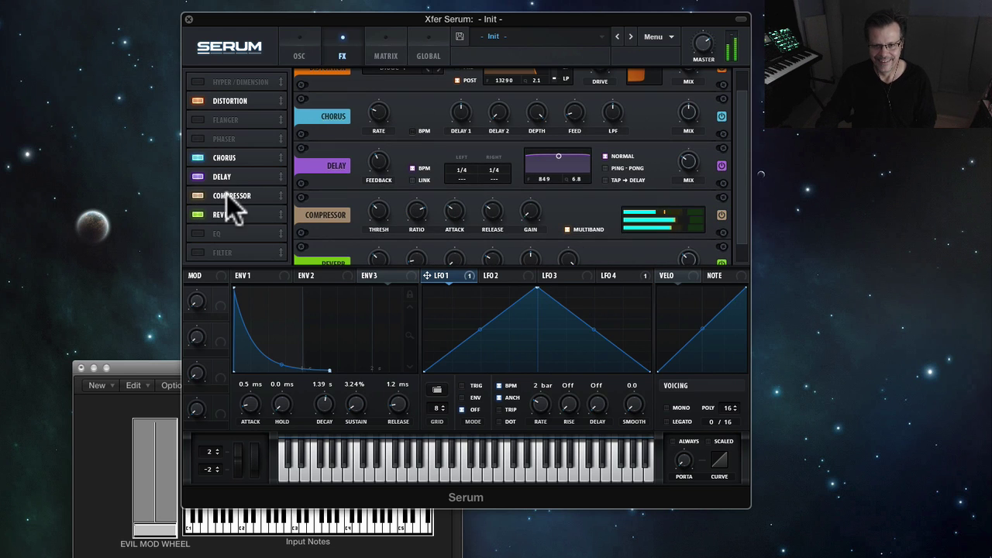
# - Reorder the effects chain so the compressor follows the reverb and the chorus follows the delay
pyautogui.moveTo(261, 197); pyautogui.dragTo(267, 221)
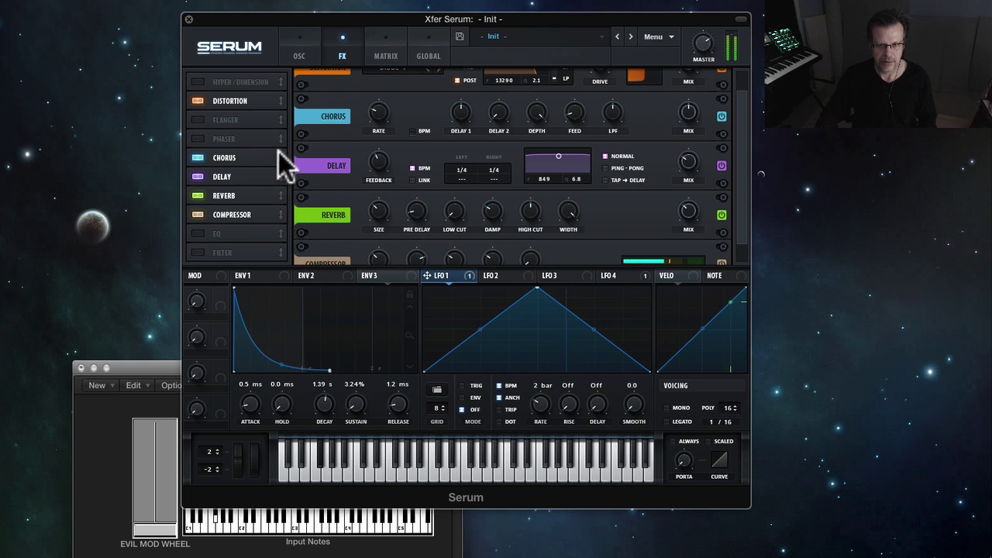
pyautogui.moveTo(278, 152); pyautogui.dragTo(277, 189)
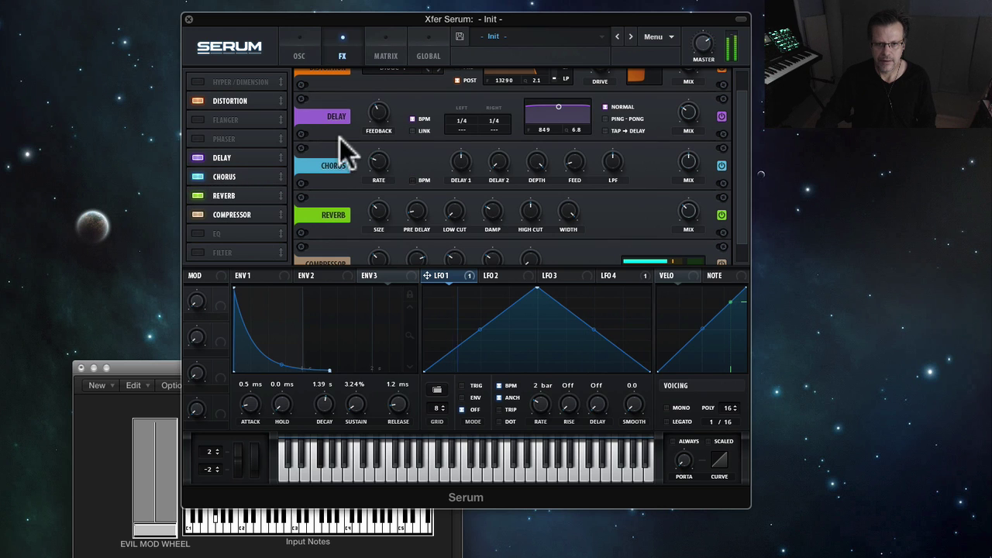
# - Modulate the chorus rate and the reverb mix with LFO 1, using only a small modulation amount on the chorus rate
pyautogui.moveTo(382, 121); pyautogui.dragTo(419, 232)
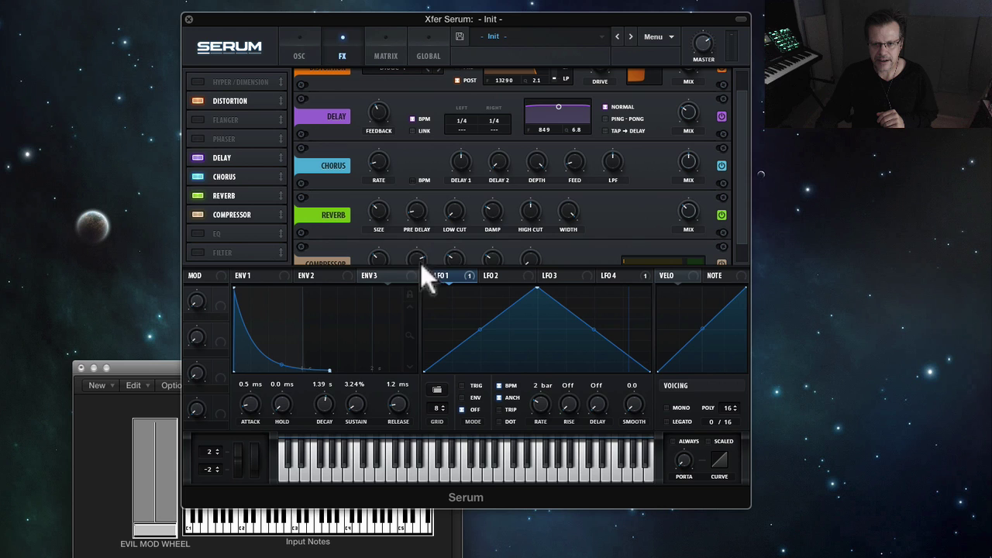
pyautogui.moveTo(422, 271); pyautogui.dragTo(380, 161)
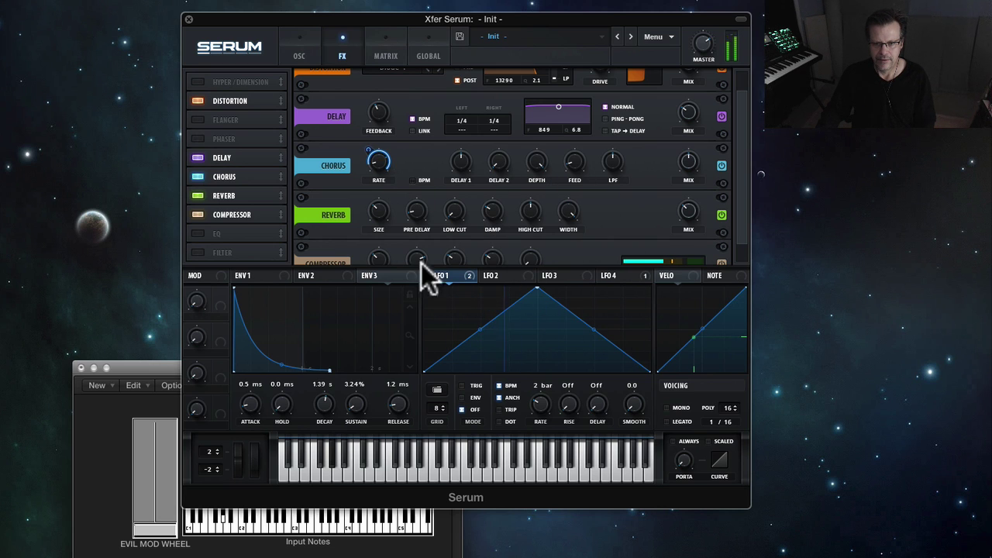
pyautogui.moveTo(426, 276); pyautogui.dragTo(368, 200)
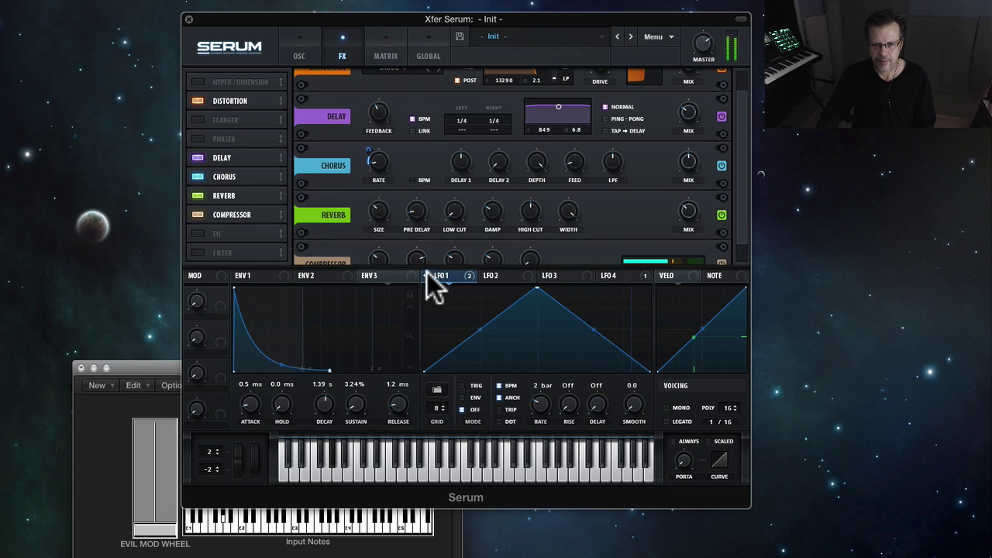
pyautogui.moveTo(427, 275); pyautogui.dragTo(687, 249)
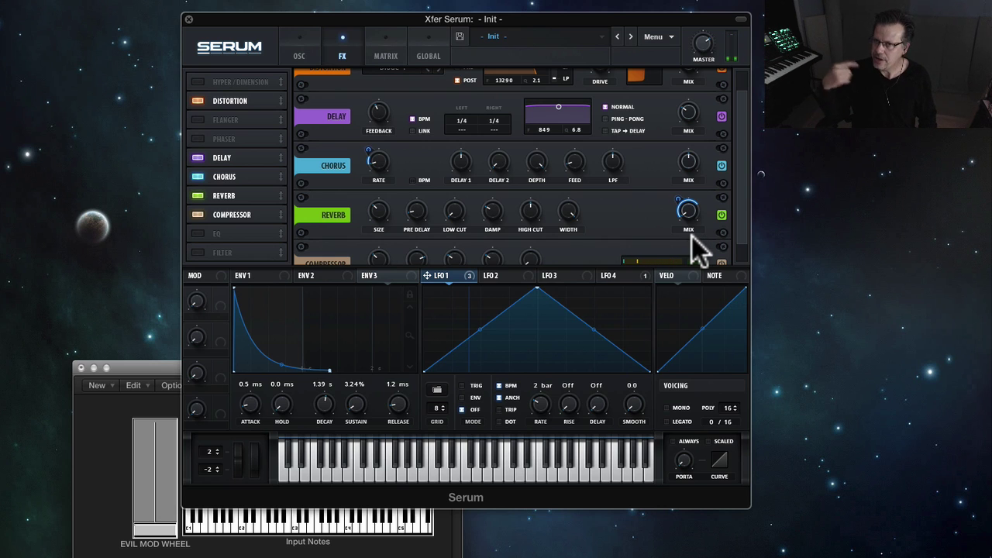
# - Enable the sub oscillator at octave -2, level about 76%, with Direct Out on, and audition it with oscillator A temporarily off
pyautogui.click(303, 43)
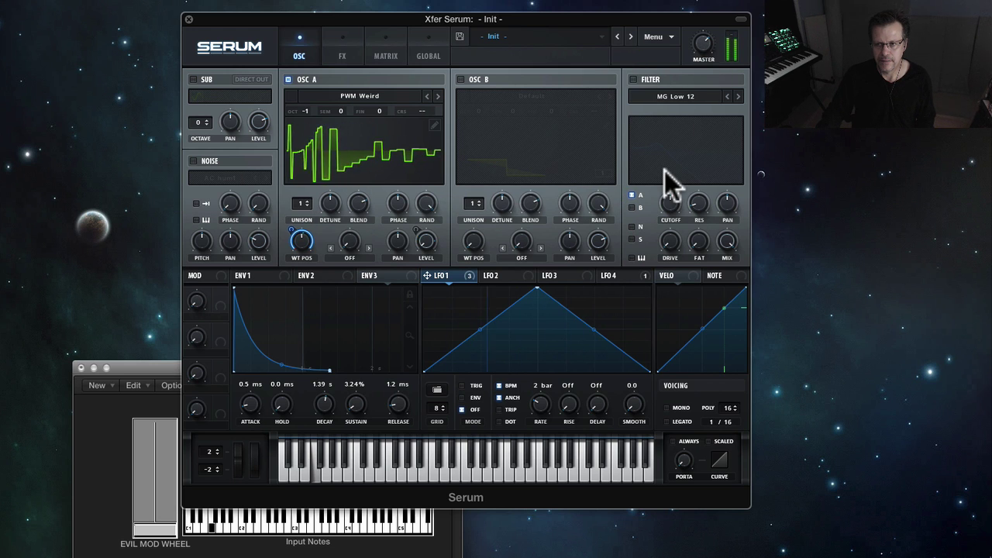
pyautogui.click(193, 79)
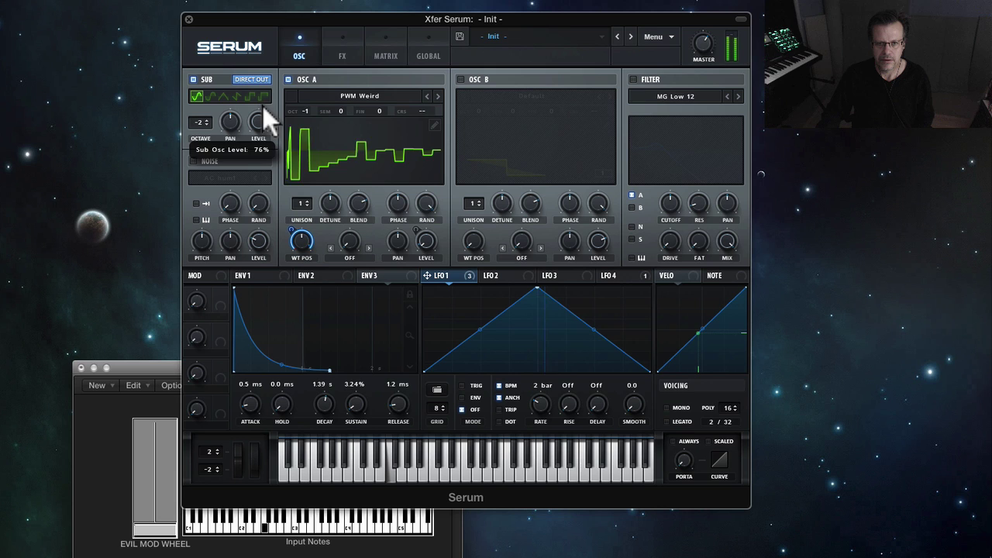
pyautogui.click(288, 79)
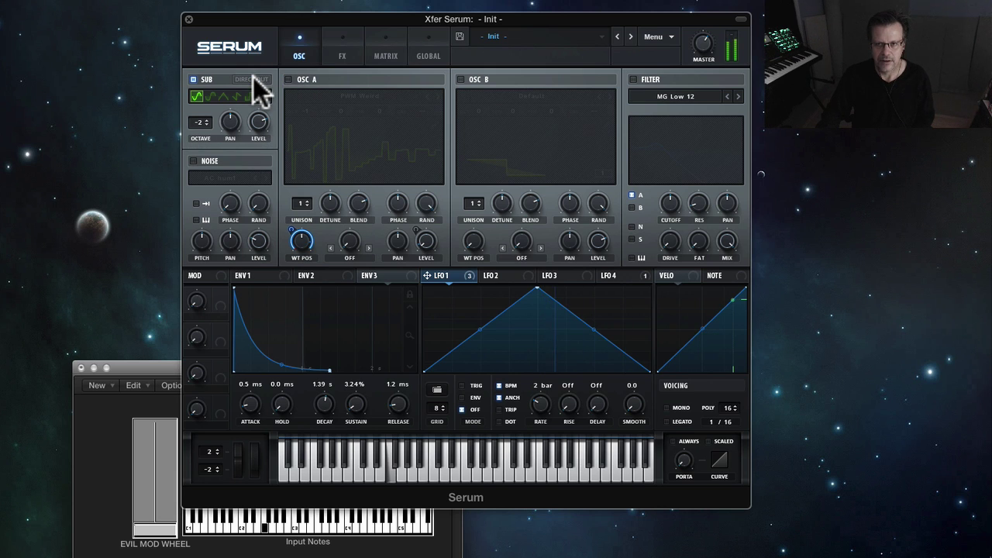
pyautogui.click(253, 77)
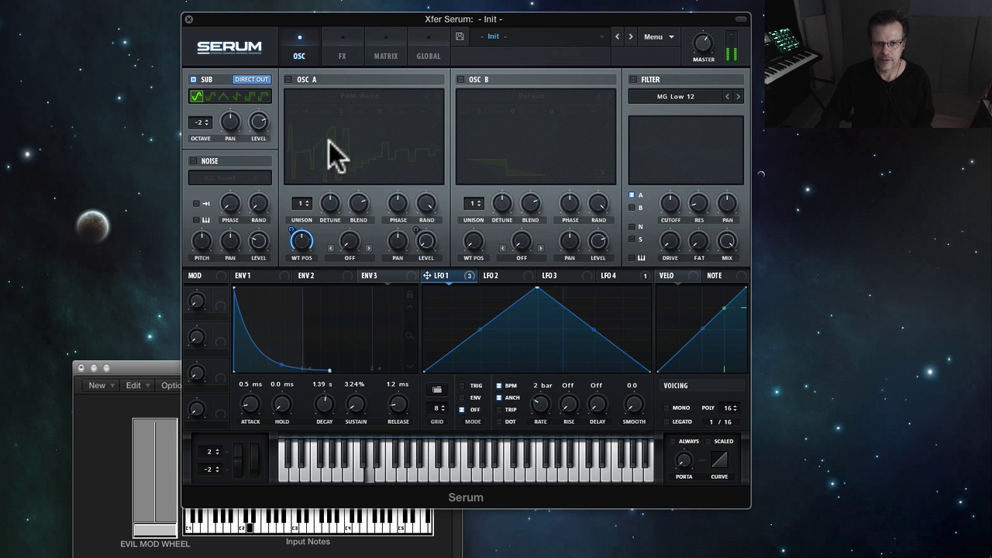
pyautogui.click(288, 79)
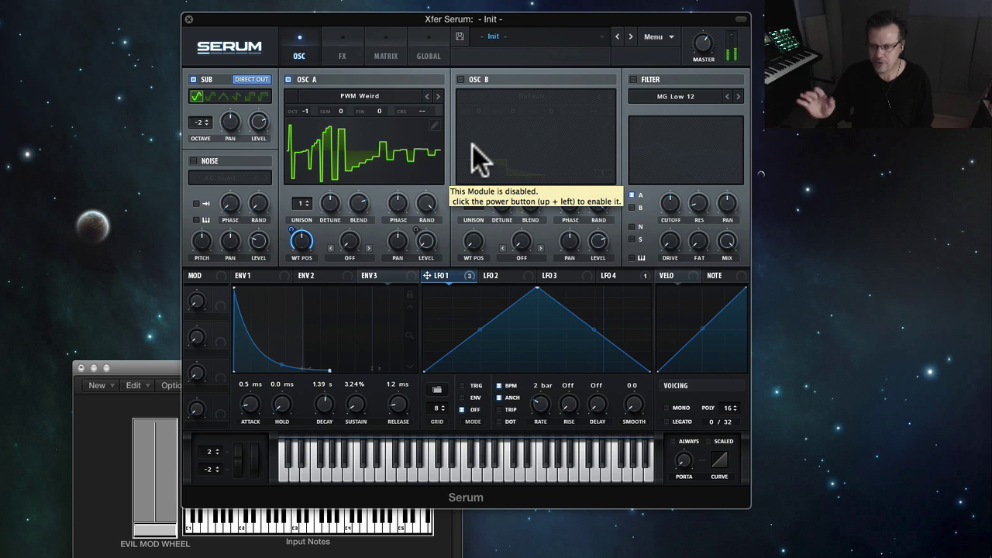
# - Enable oscillator B with the Default wavetable and set its semitone pitch to +7
pyautogui.click(460, 79)
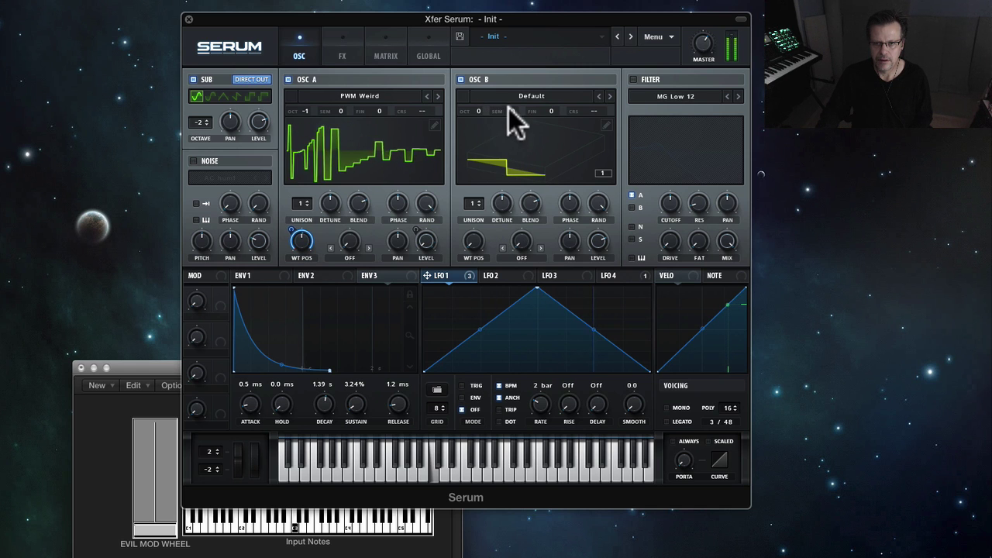
pyautogui.moveTo(508, 108); pyautogui.dragTo(514, 67)
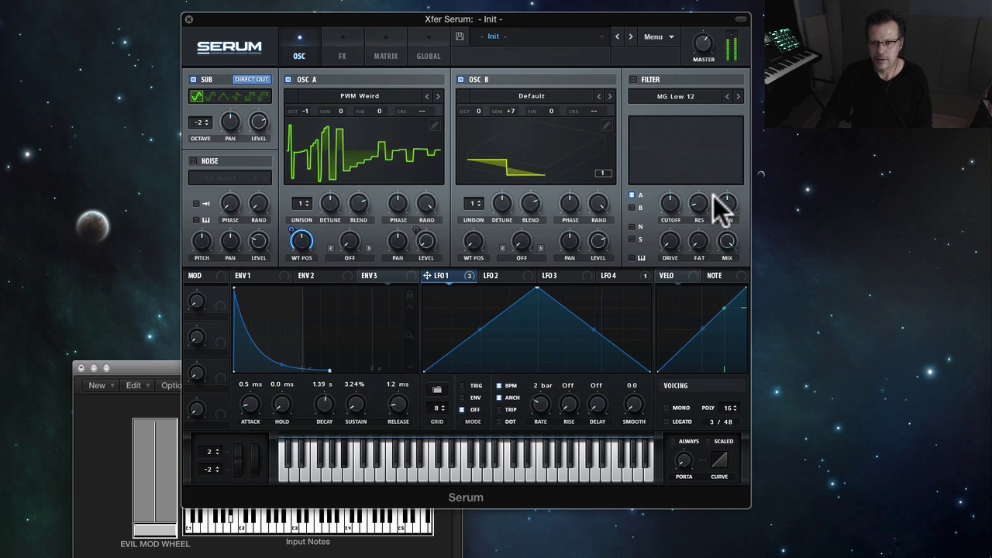
# - Enable the MG Low 12 filter, route oscillator B through it alongside A, and sweep the cutoff down and back up
pyautogui.click(633, 79)
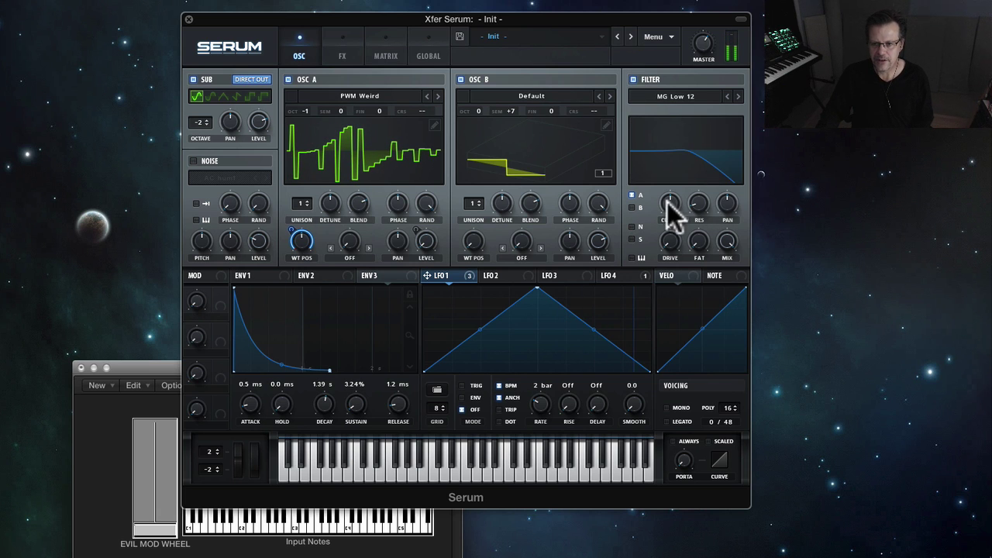
pyautogui.moveTo(668, 202); pyautogui.dragTo(666, 254)
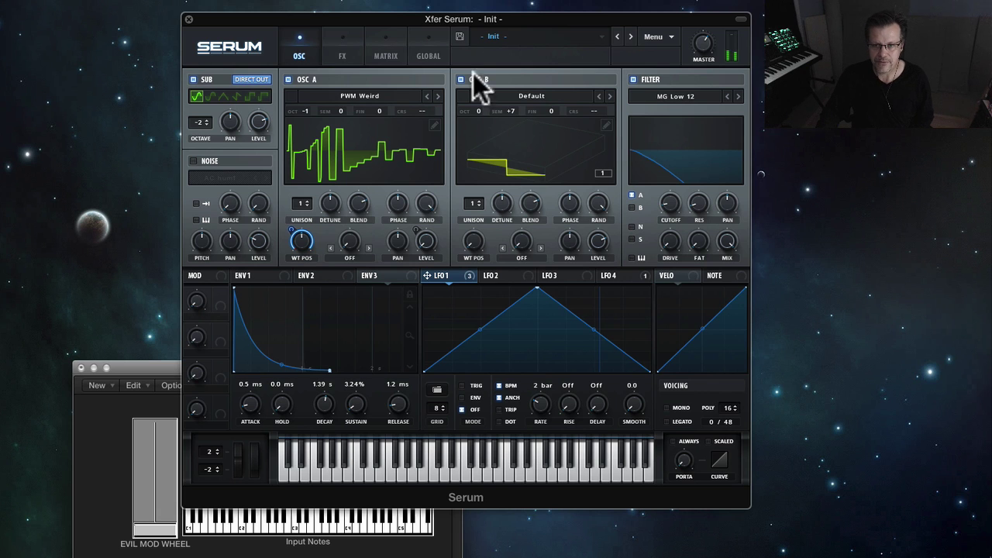
pyautogui.click(631, 206)
pyautogui.moveTo(668, 204); pyautogui.dragTo(683, 159)
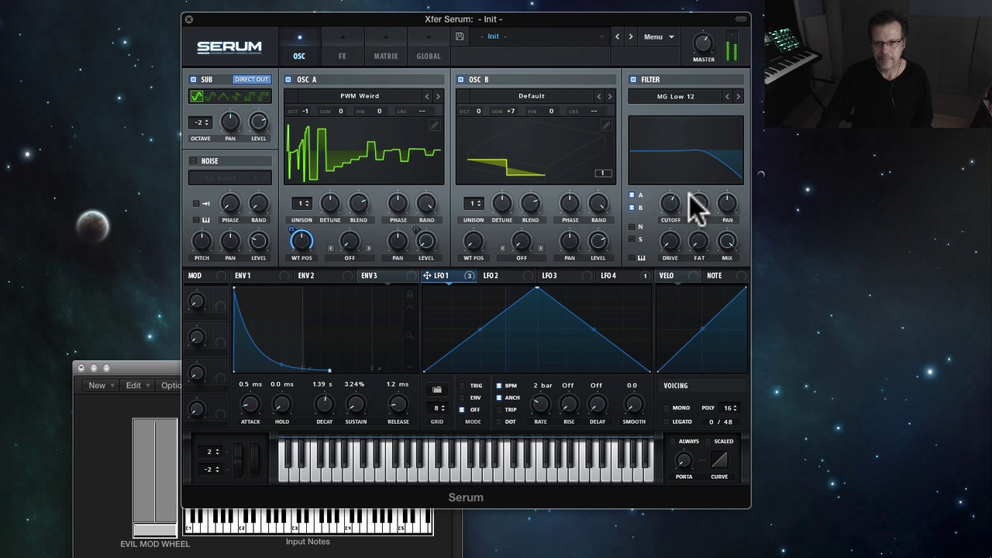
# - Switch to the Starting Point preset
pyautogui.click(630, 36)
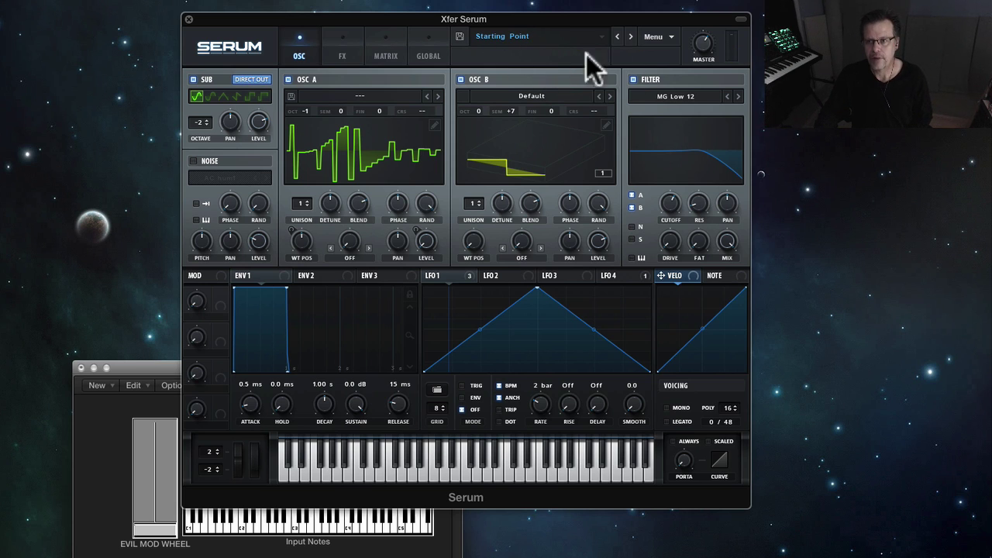
pyautogui.click(756, 3)
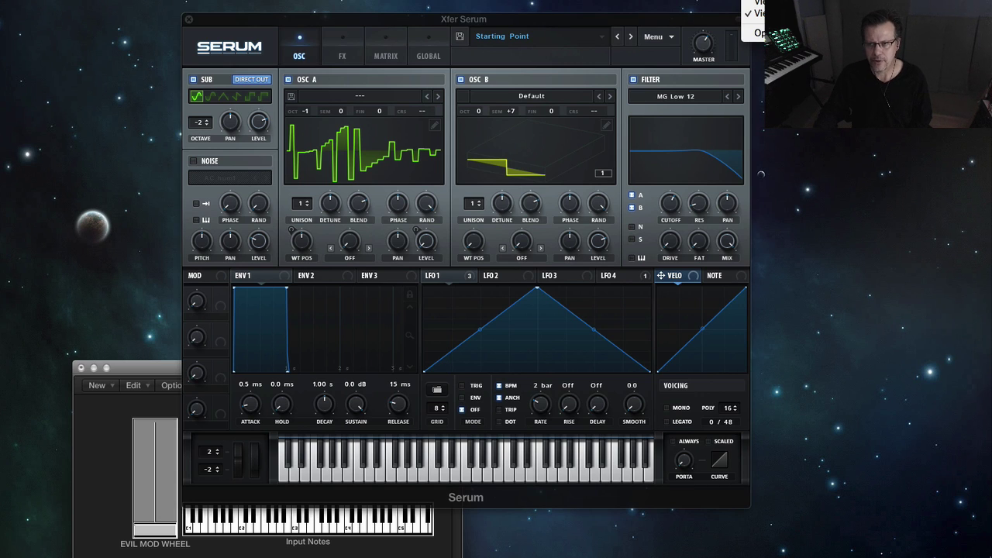
pyautogui.click(767, 13)
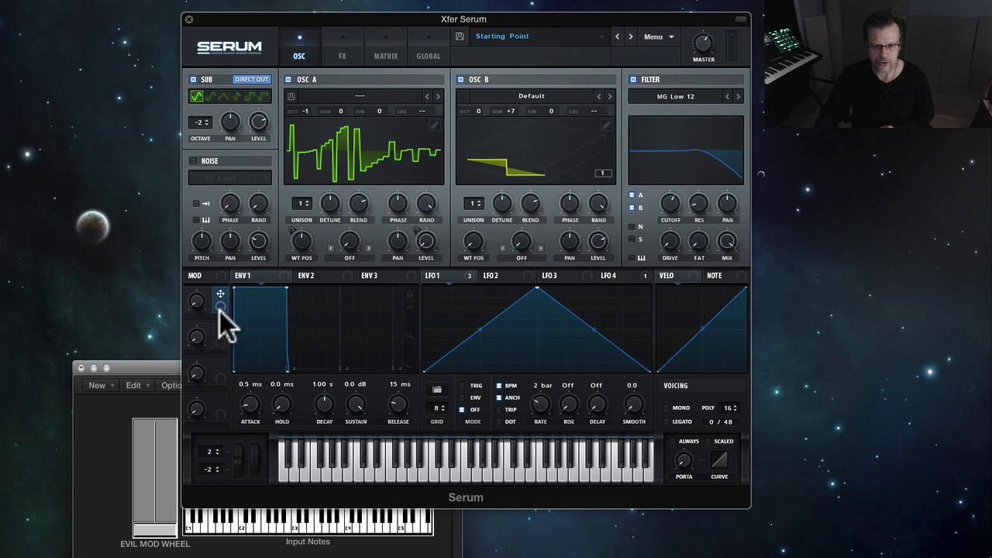
# - Assign Macro 1 to the filter cutoff and oscillator A's semitone pitch, and bring up the effects chain
pyautogui.moveTo(218, 293); pyautogui.dragTo(225, 190)
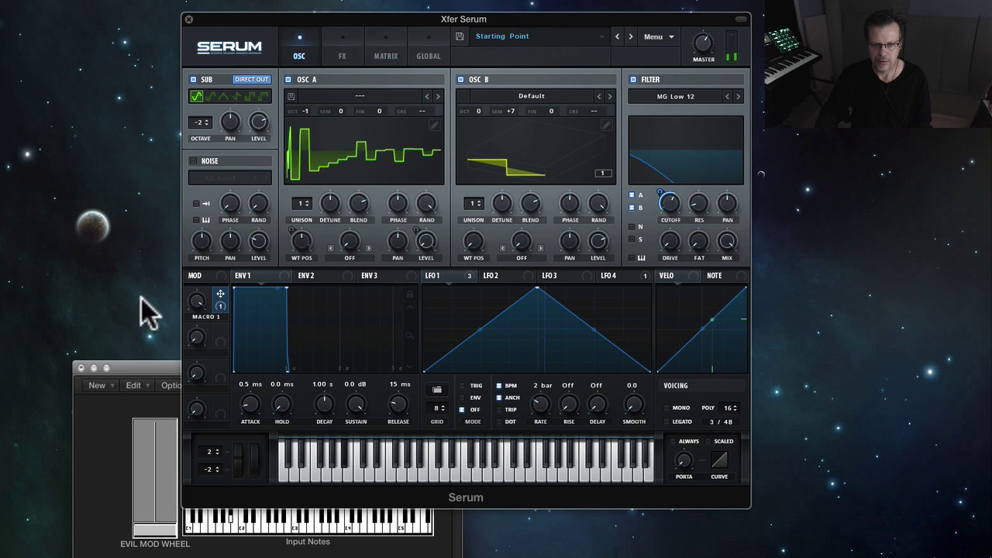
pyautogui.moveTo(194, 298); pyautogui.dragTo(199, 416)
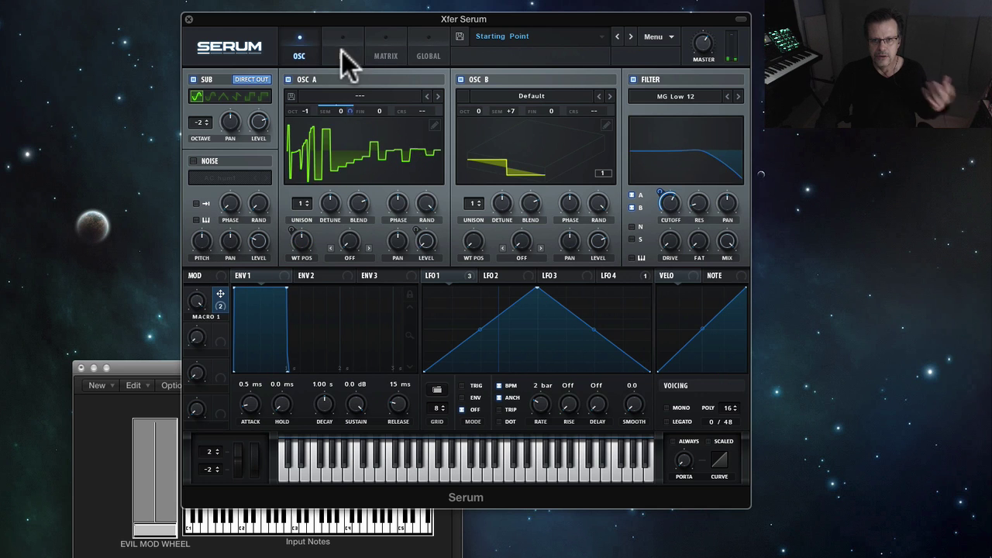
pyautogui.click(341, 48)
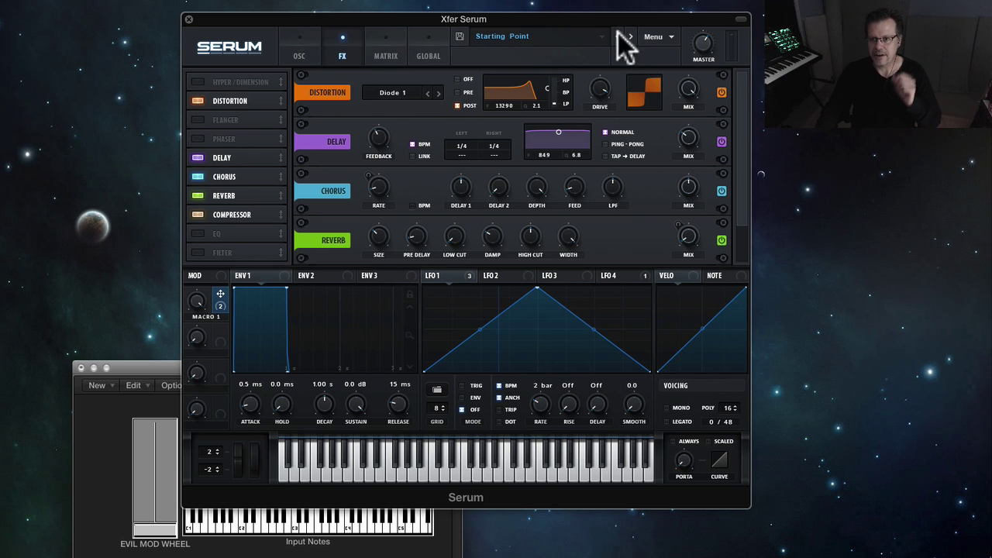
# - Initialize the preset and return to the oscillator page
pyautogui.click(655, 37)
pyautogui.click(668, 93)
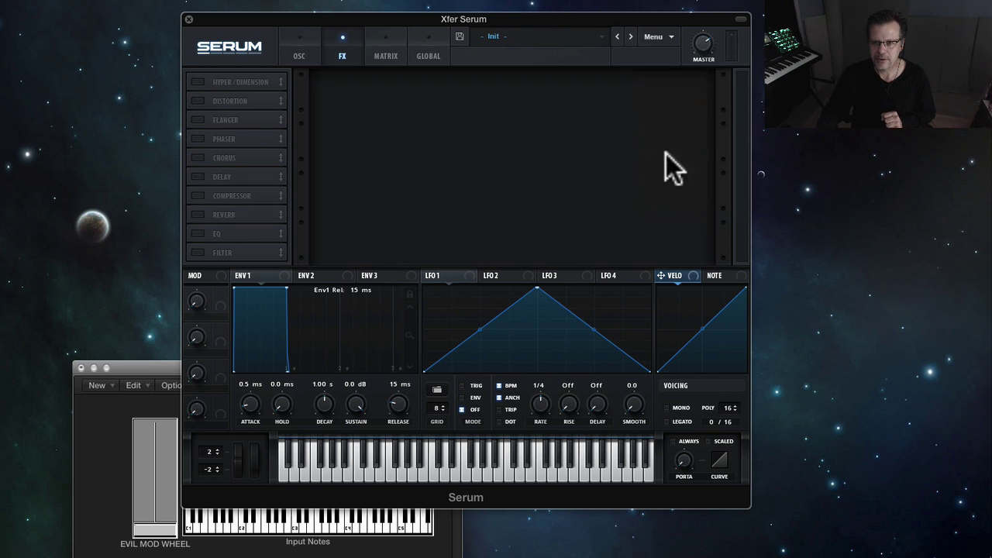
pyautogui.click(301, 56)
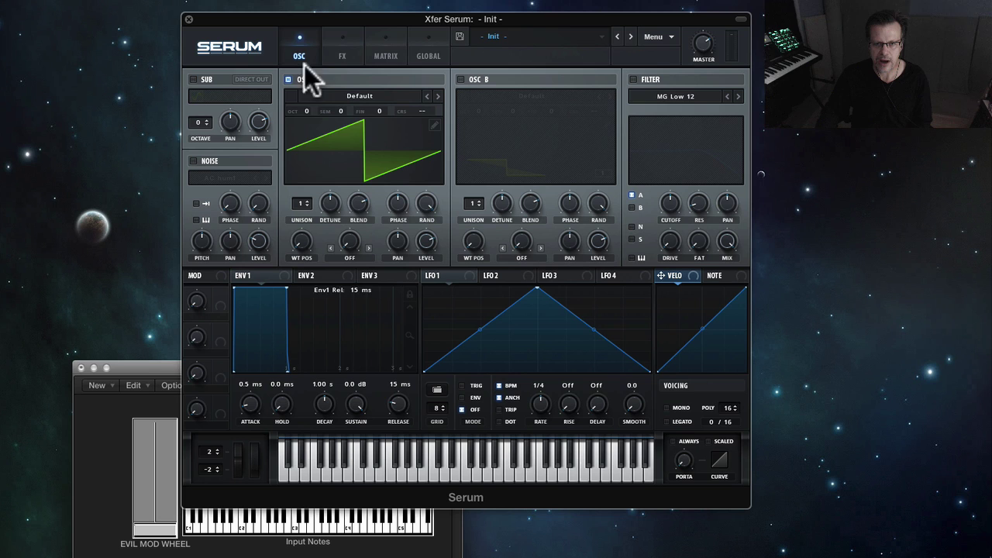
# - Open oscillator A's wavetable editor and redraw the first frame's saw waveform as a full-height square wave
pyautogui.click(435, 124)
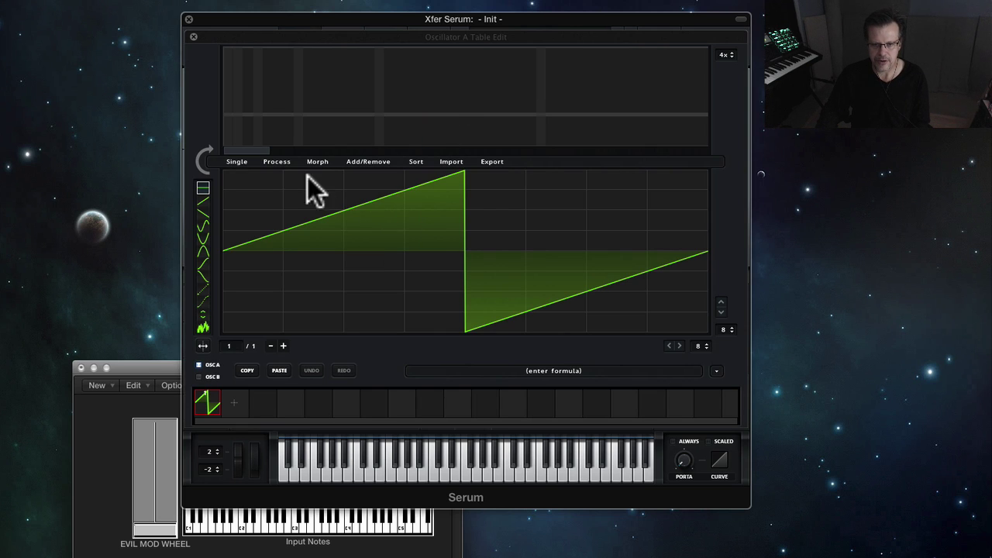
pyautogui.moveTo(267, 203); pyautogui.dragTo(264, 210)
pyautogui.moveTo(350, 219)
pyautogui.mouseDown()
pyautogui.moveTo(264, 173)
pyautogui.moveTo(271, 170)
pyautogui.mouseUp()
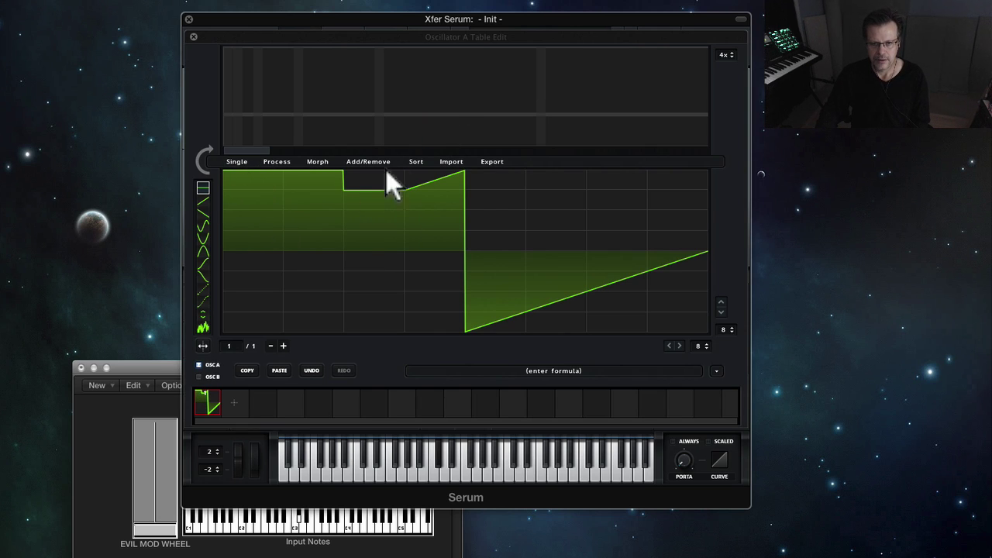
pyautogui.moveTo(508, 332); pyautogui.dragTo(737, 339)
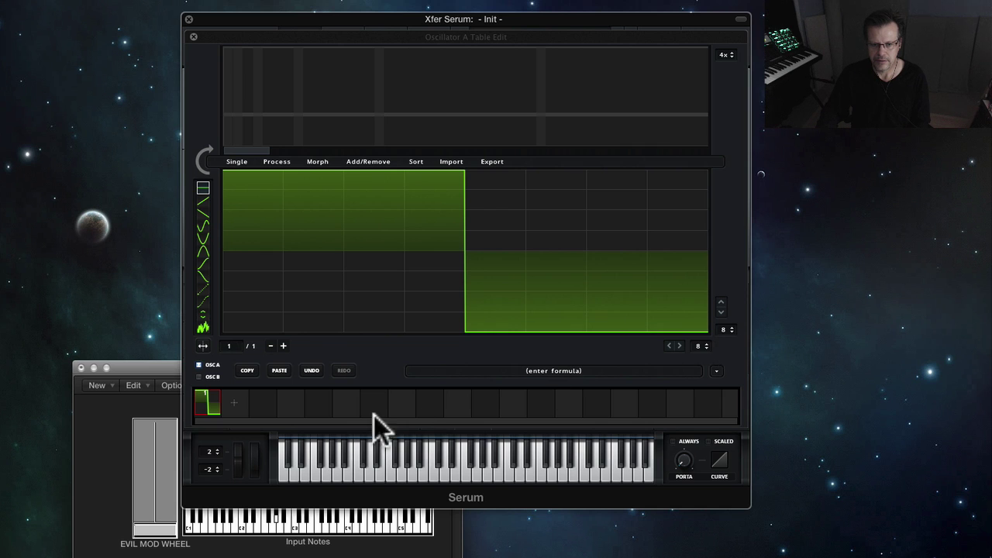
# - Add a second frame to the wavetable and shape its waveform by drawing in low and mid harmonic levels
pyautogui.click(243, 403)
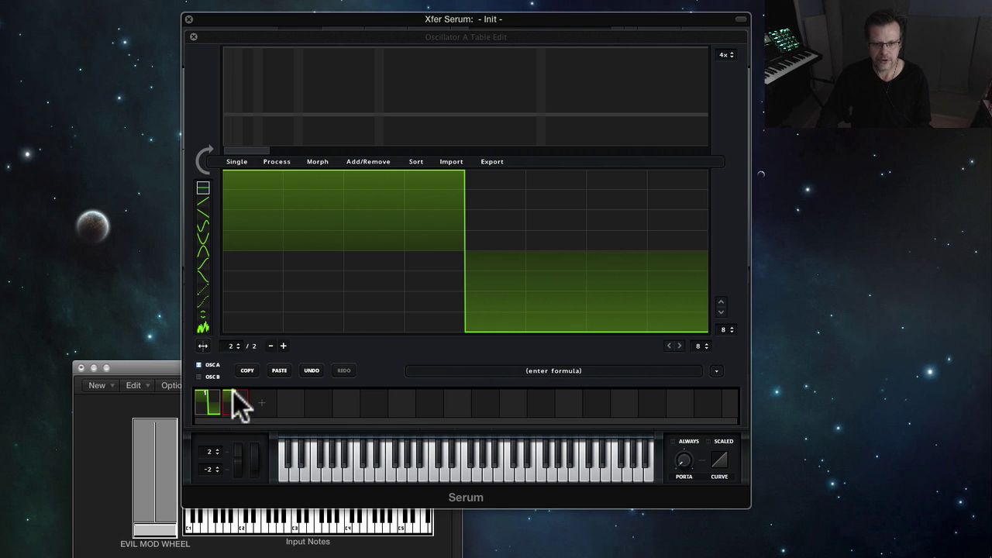
pyautogui.moveTo(254, 62)
pyautogui.mouseDown()
pyautogui.moveTo(326, 105)
pyautogui.moveTo(482, 123)
pyautogui.moveTo(557, 104)
pyautogui.moveTo(564, 122)
pyautogui.mouseUp()
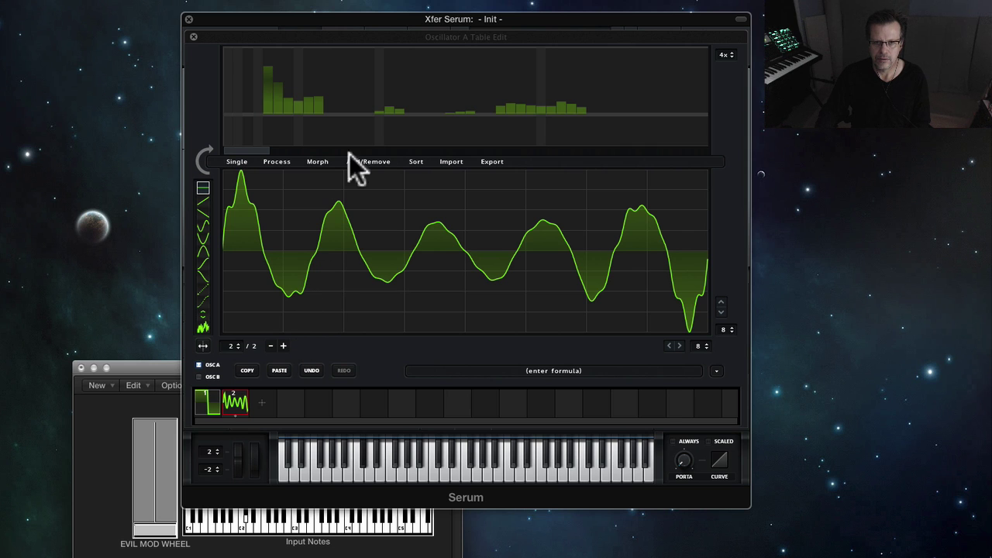
pyautogui.click(234, 64)
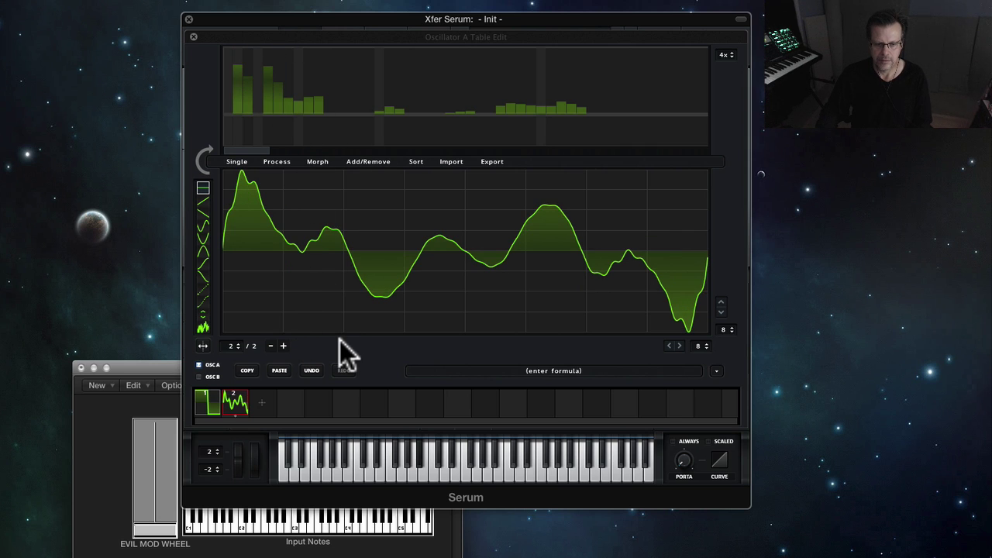
# - Compare the two wavetable frames, and fill the table between them using Morph – Crossfade
pyautogui.click(203, 400)
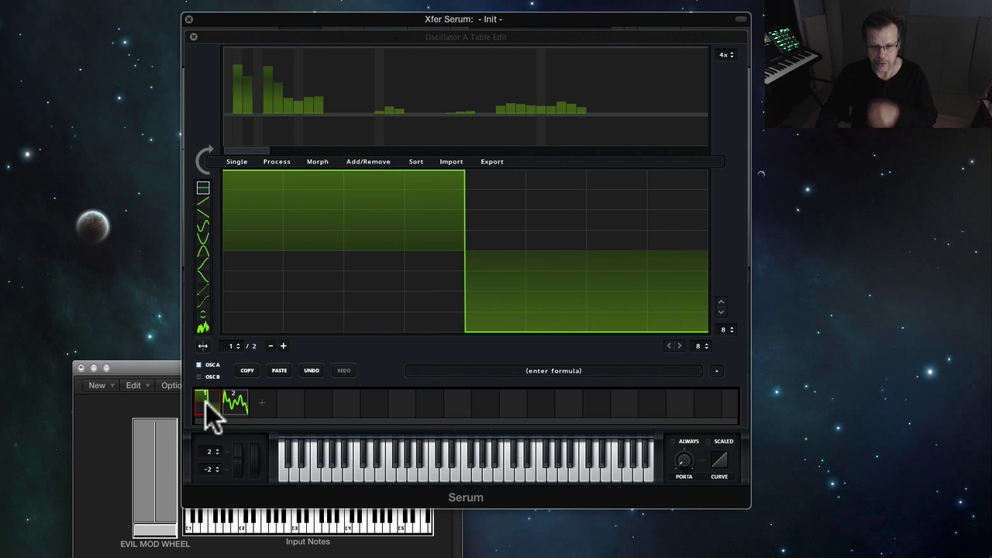
pyautogui.click(240, 402)
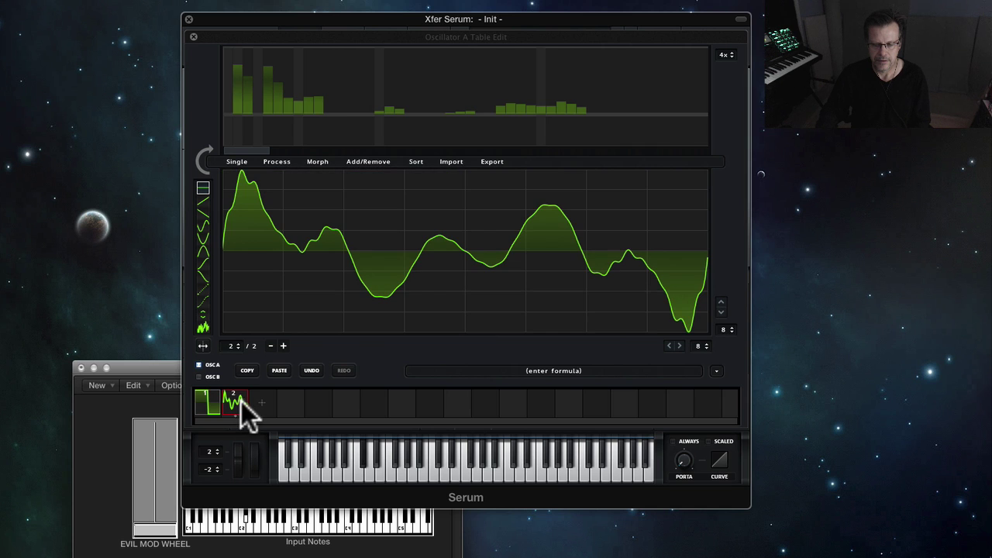
pyautogui.click(326, 161)
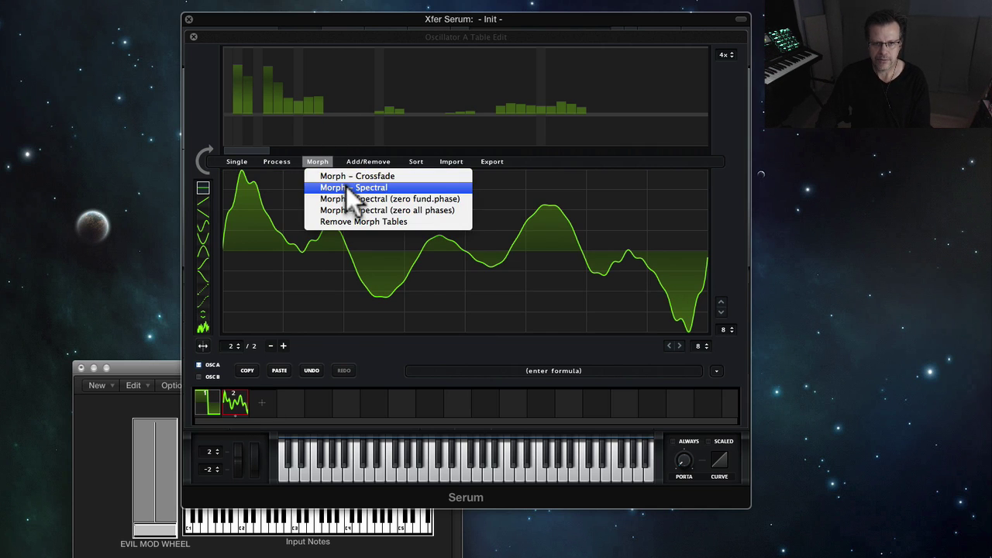
pyautogui.click(344, 178)
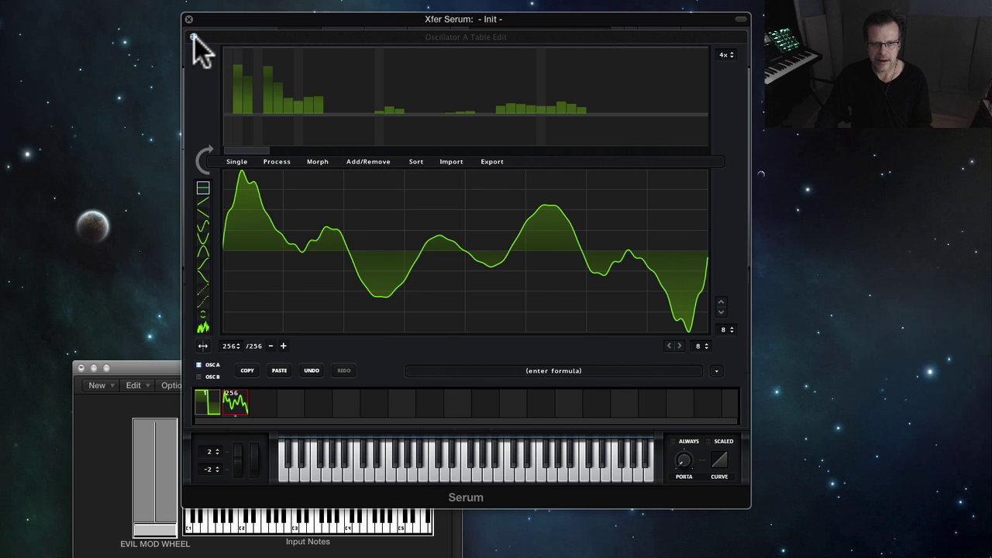
# - Close the wavetable editor, show oscillator A's table in 3D, and sweep its wavetable position
pyautogui.click(194, 37)
pyautogui.click(368, 153)
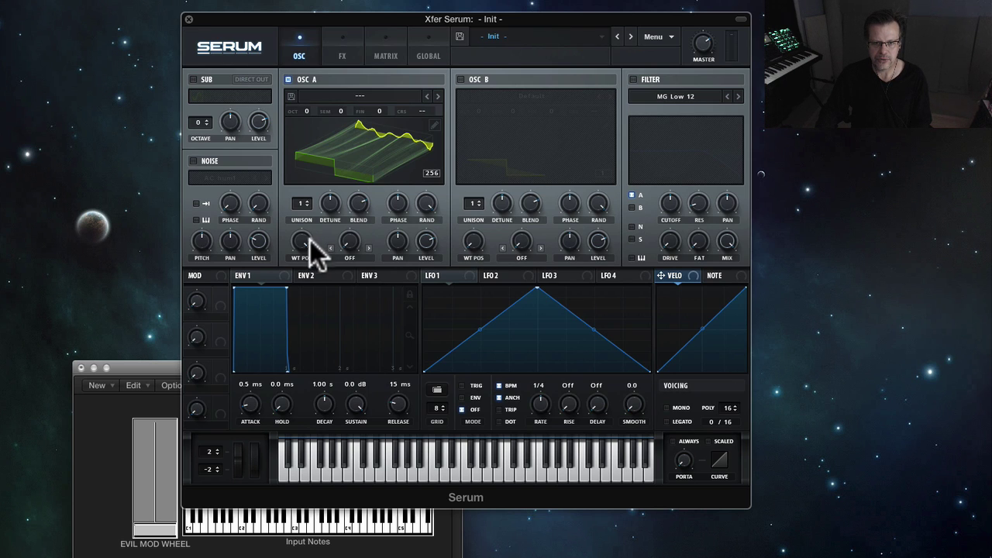
pyautogui.moveTo(310, 240); pyautogui.dragTo(330, 201)
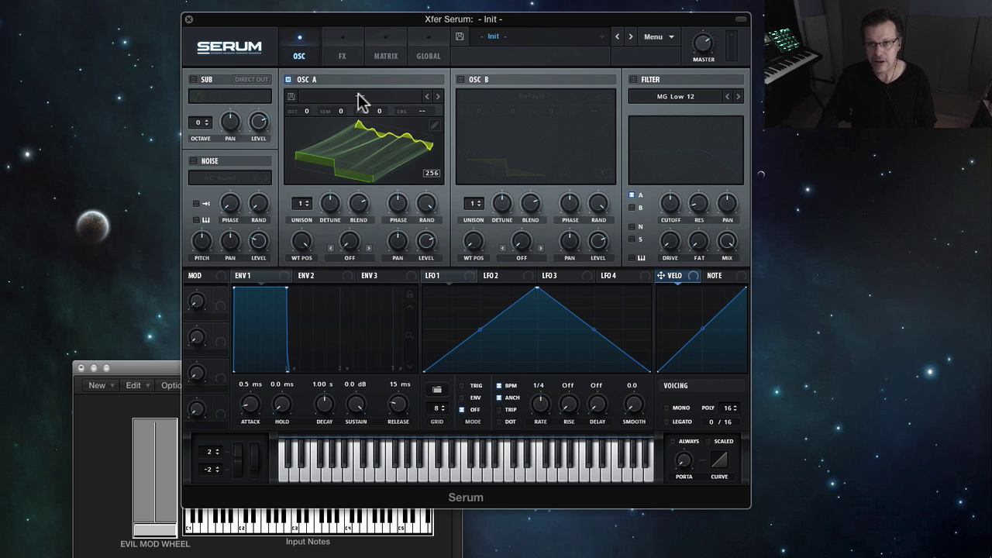
# - View the wavetable categories for oscillator A, and reinitialize the preset
pyautogui.click(359, 101)
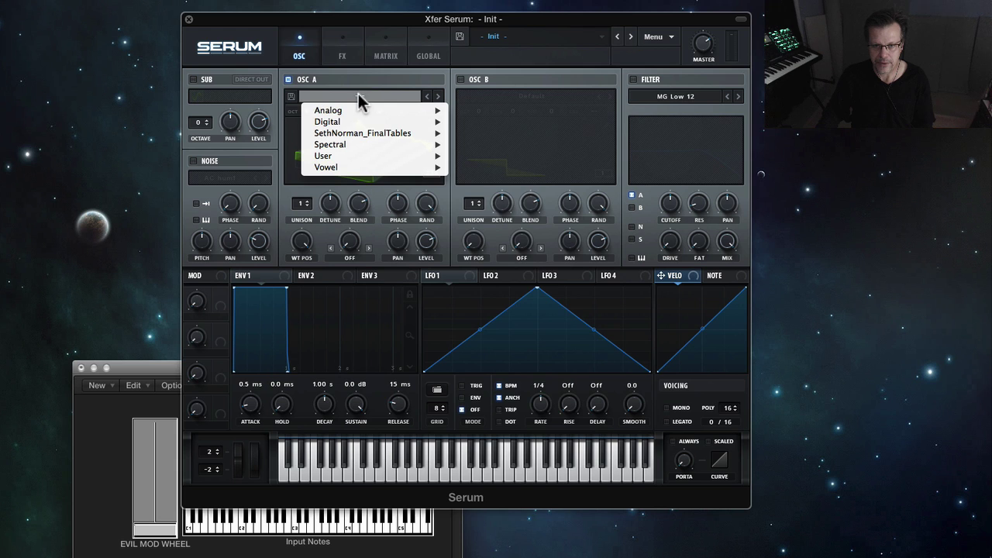
pyautogui.click(681, 70)
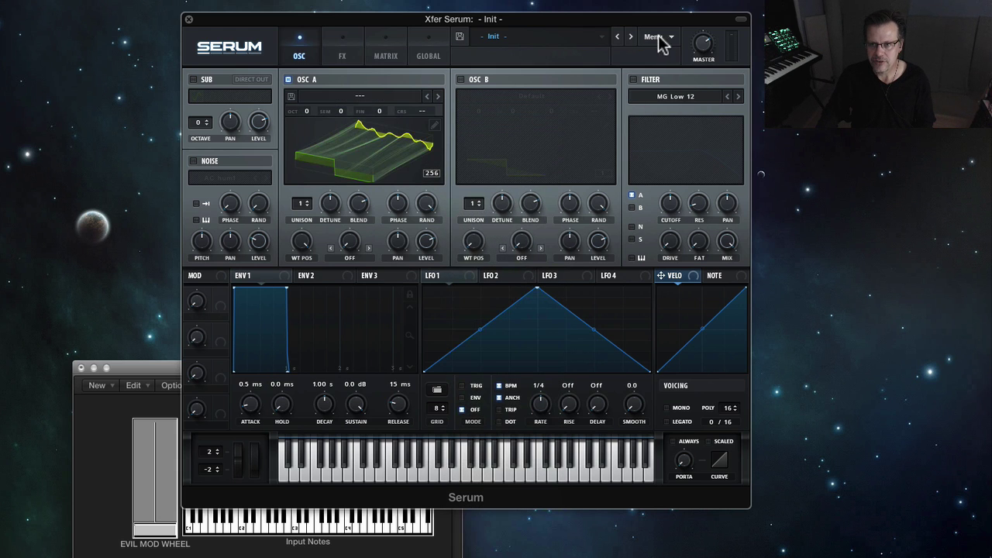
pyautogui.click(659, 37)
pyautogui.click(675, 93)
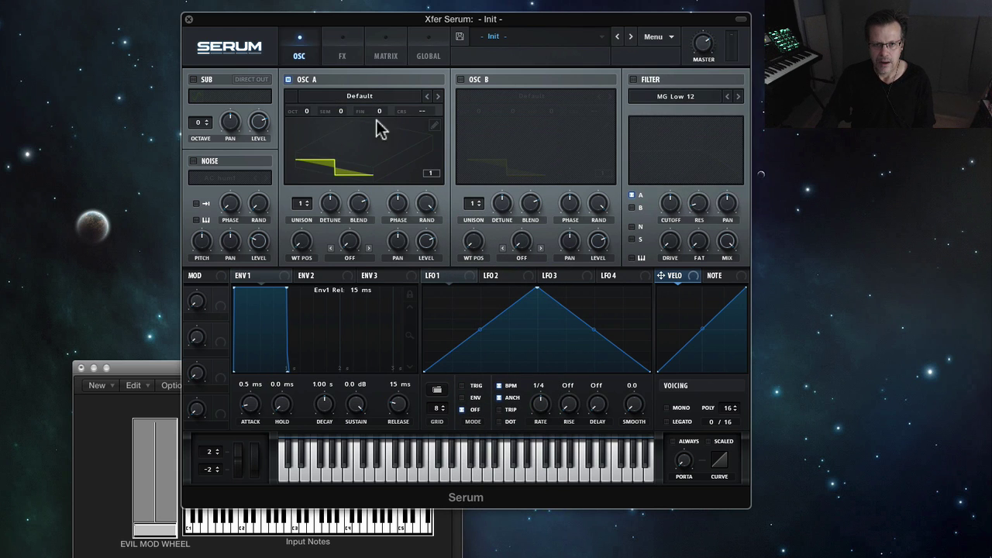
# - Open oscillator A's wavetable editor and apply the Organ-ish formula from the Singles presets
pyautogui.click(434, 126)
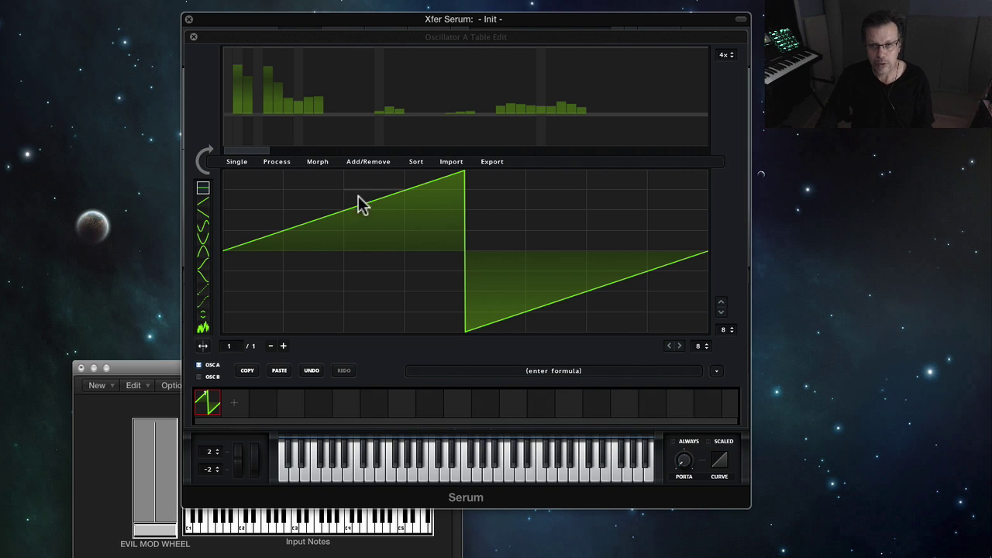
pyautogui.click(716, 372)
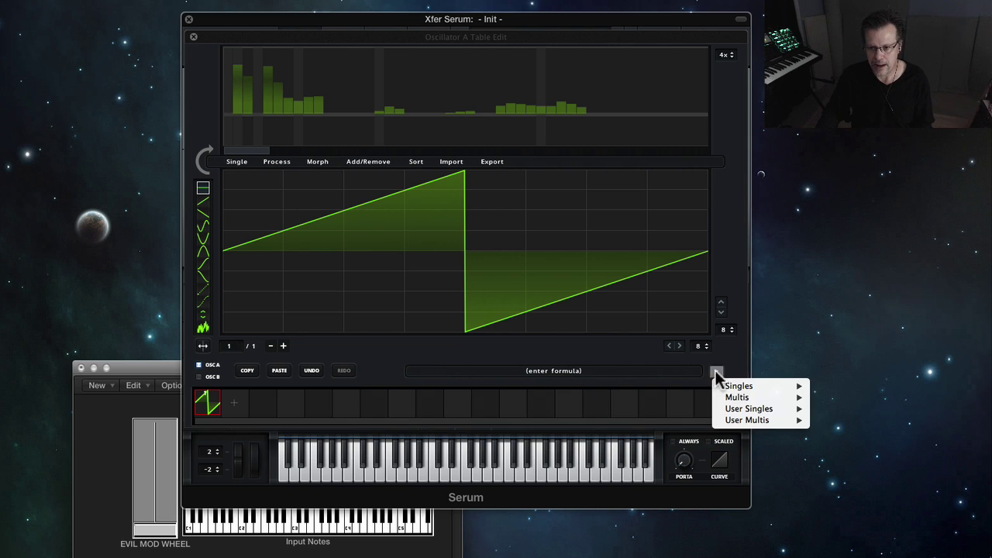
pyautogui.moveTo(753, 387)
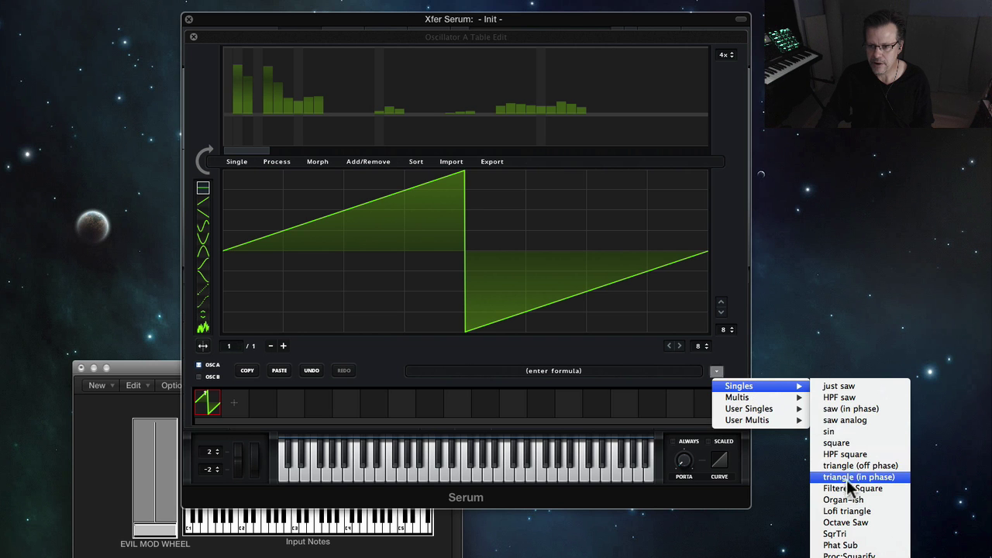
pyautogui.click(868, 499)
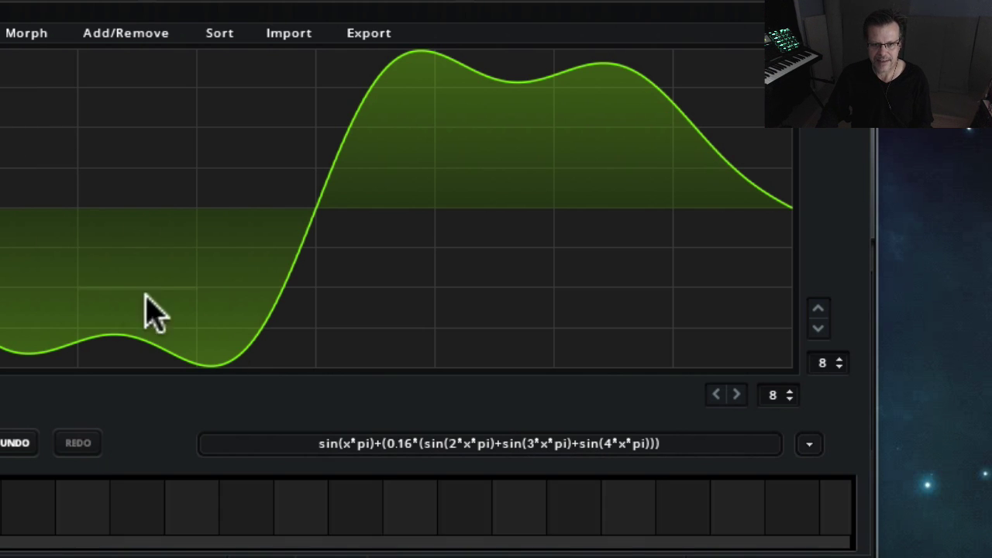
# - Change the formula's harmonic multiplier to 0.32 and apply it to the waveform
pyautogui.click(406, 442)
pyautogui.click(406, 442)
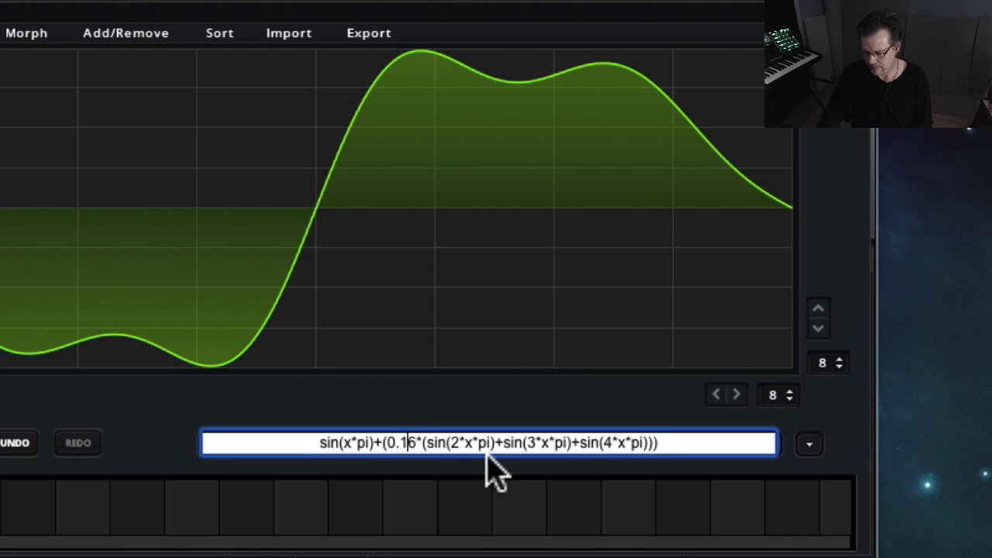
pyautogui.press('Right')
pyautogui.press('BackSpace')
pyautogui.press('BackSpace')
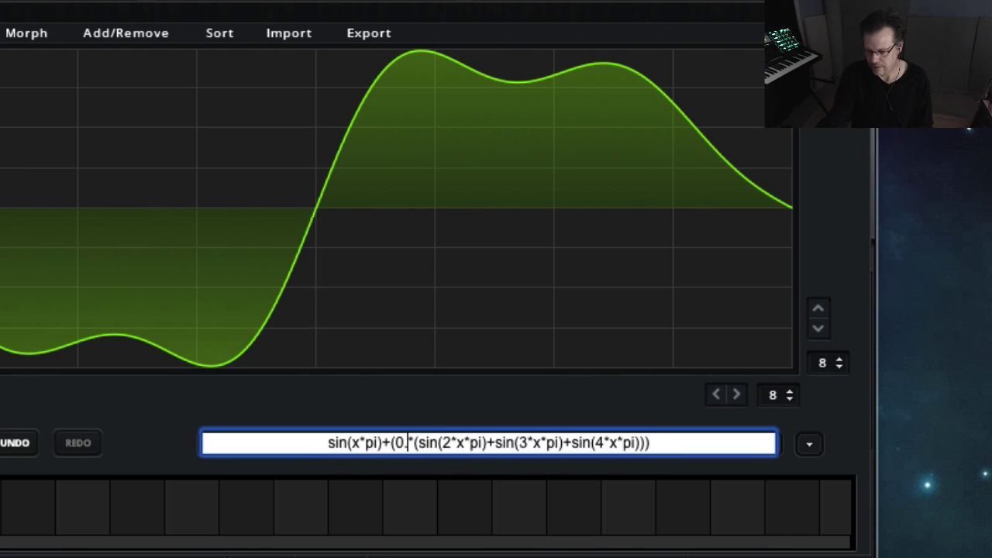
pyautogui.write('32')
pyautogui.press('Return')
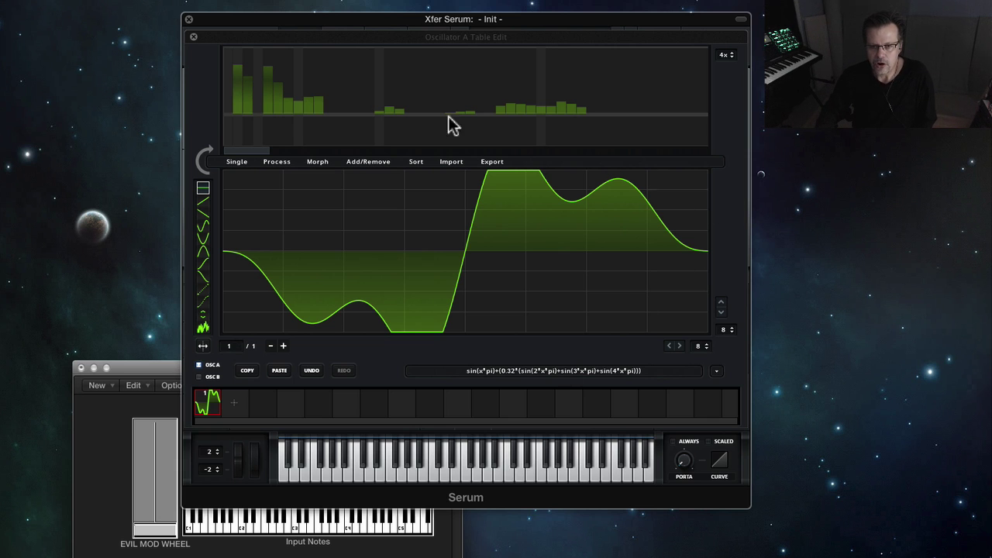
# - Close the wavetable editor and load the BA Angry Boss [JL] preset from Highlights 4 Video
pyautogui.click(193, 37)
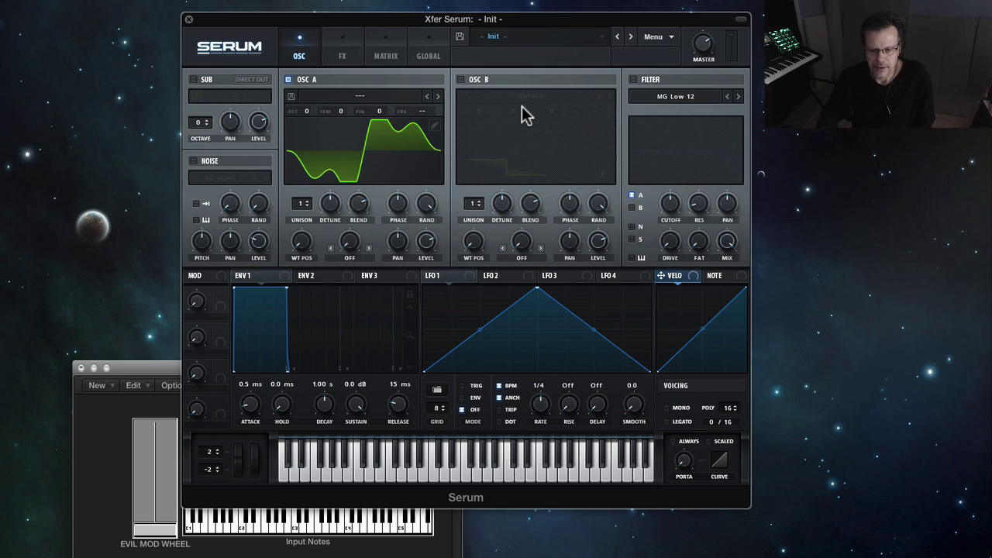
pyautogui.moveTo(521, 106)
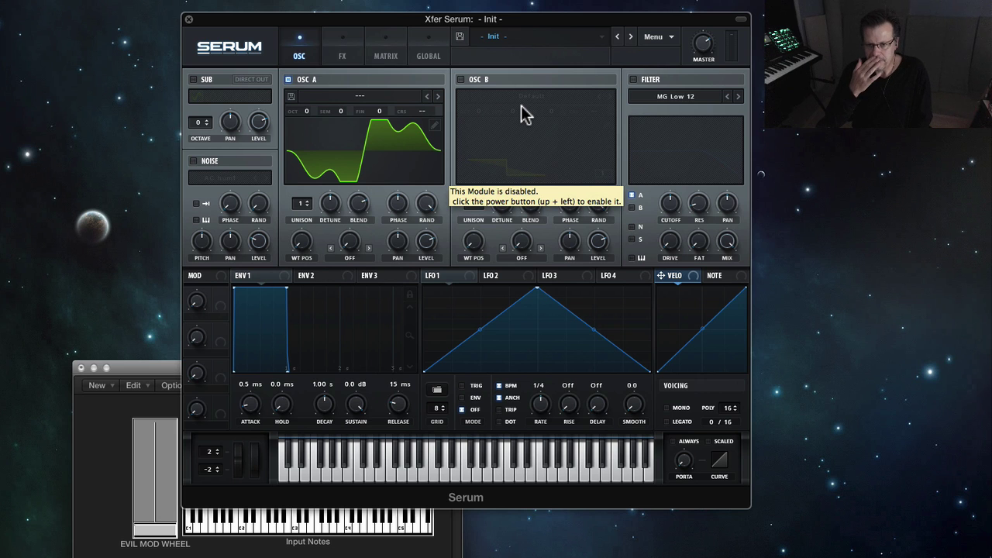
pyautogui.click(506, 37)
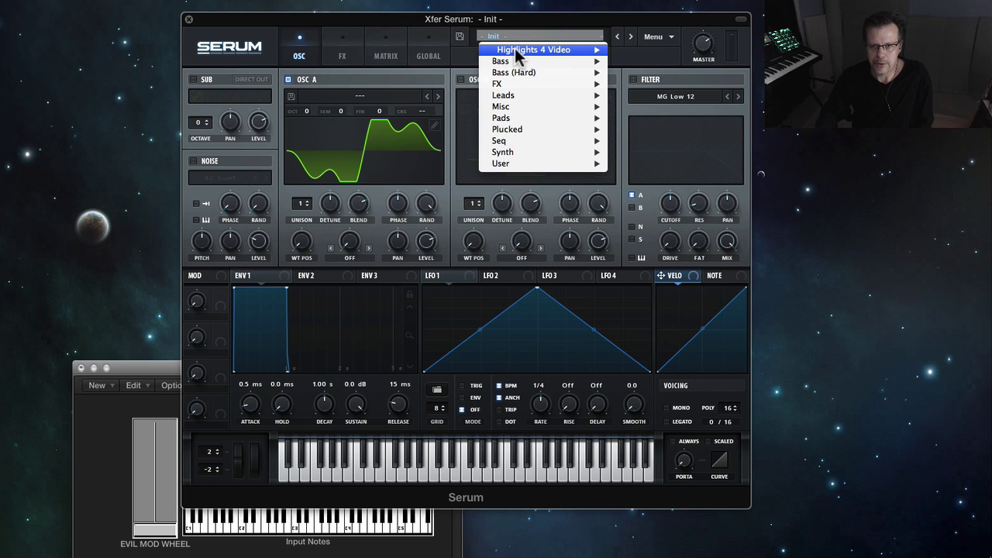
pyautogui.moveTo(515, 48)
pyautogui.click(657, 50)
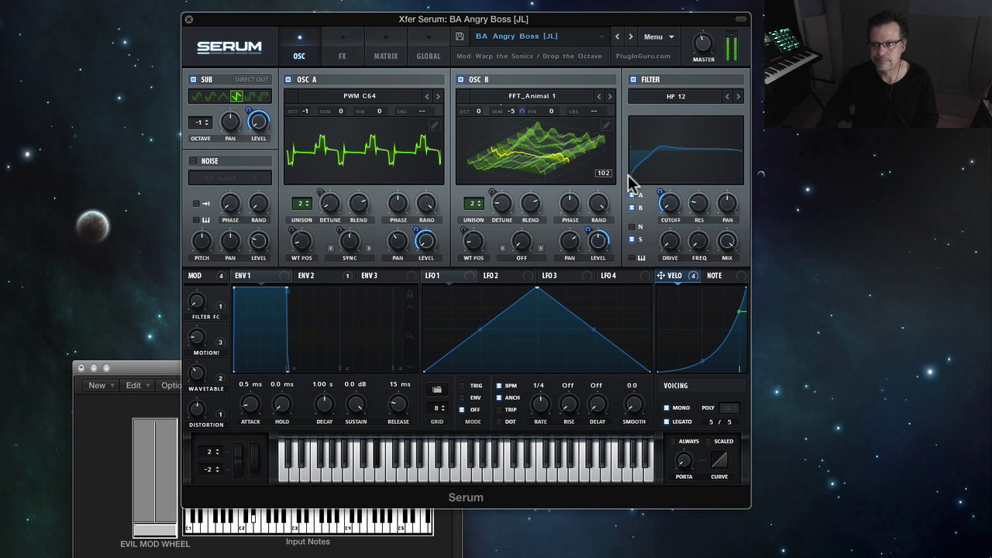
# - Load the BA DIE for you [JL] preset and browse the filter types, including the Misc group
pyautogui.click(628, 36)
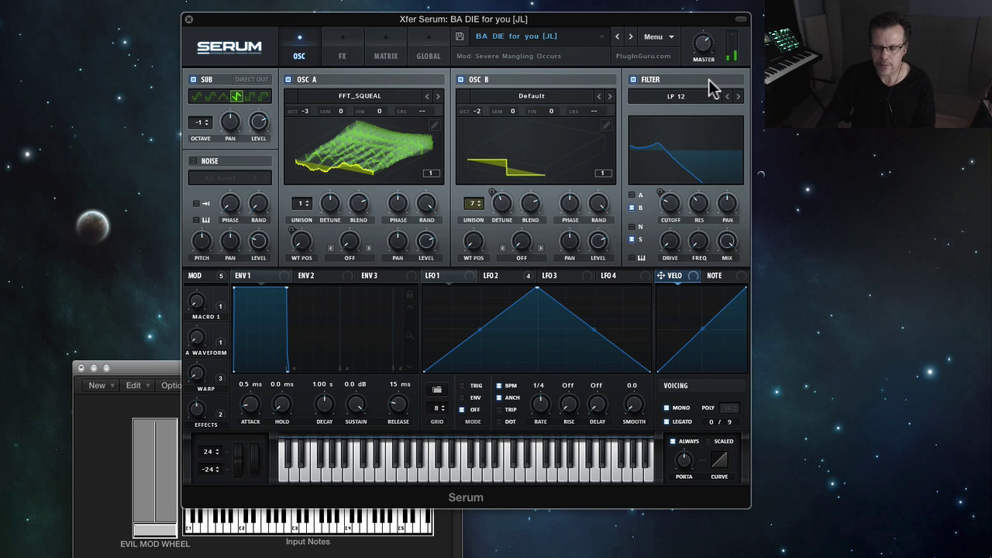
pyautogui.click(675, 96)
pyautogui.moveTo(675, 113)
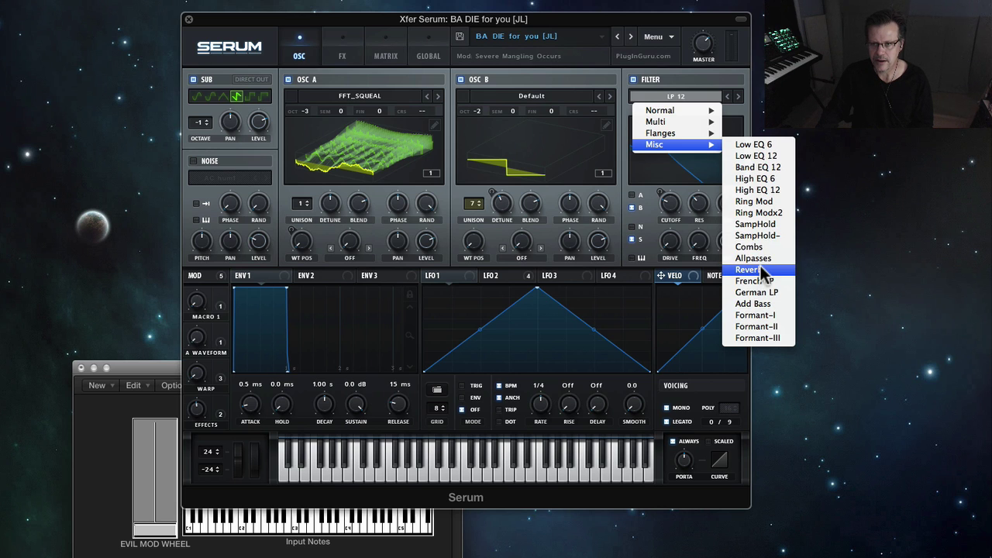
pyautogui.click(657, 175)
# - Show the preset's effects rack and view the type categories offered by the Filter effect
pyautogui.click(345, 55)
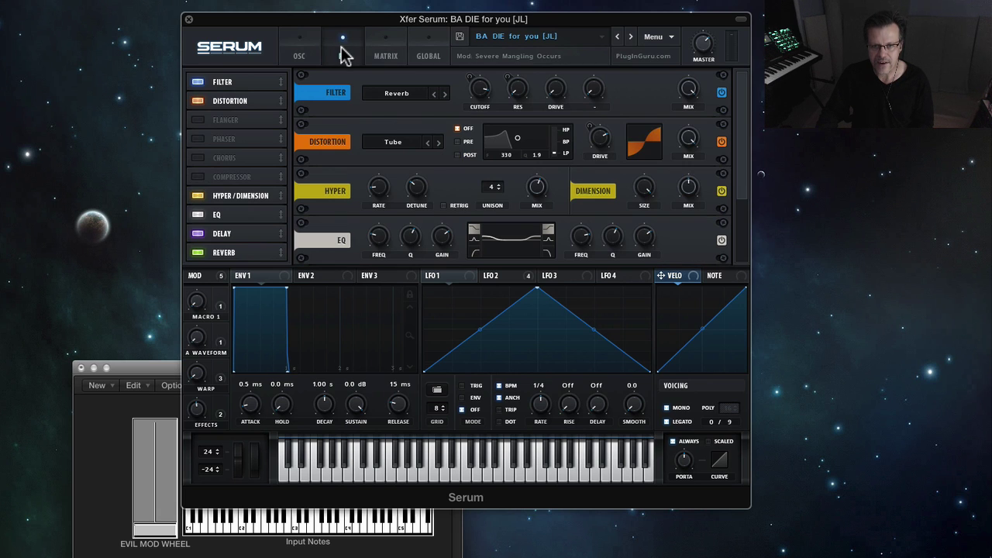
pyautogui.click(391, 94)
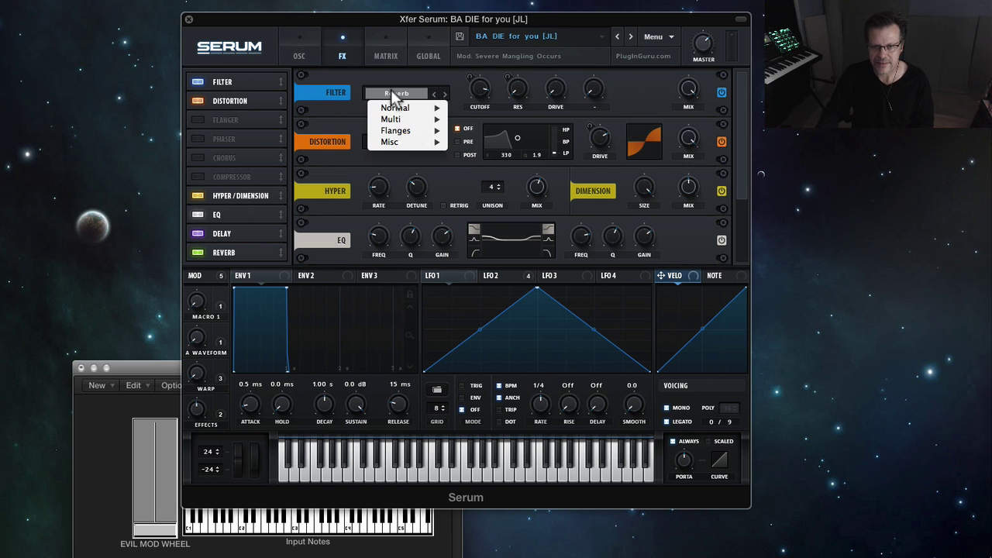
pyautogui.moveTo(403, 143)
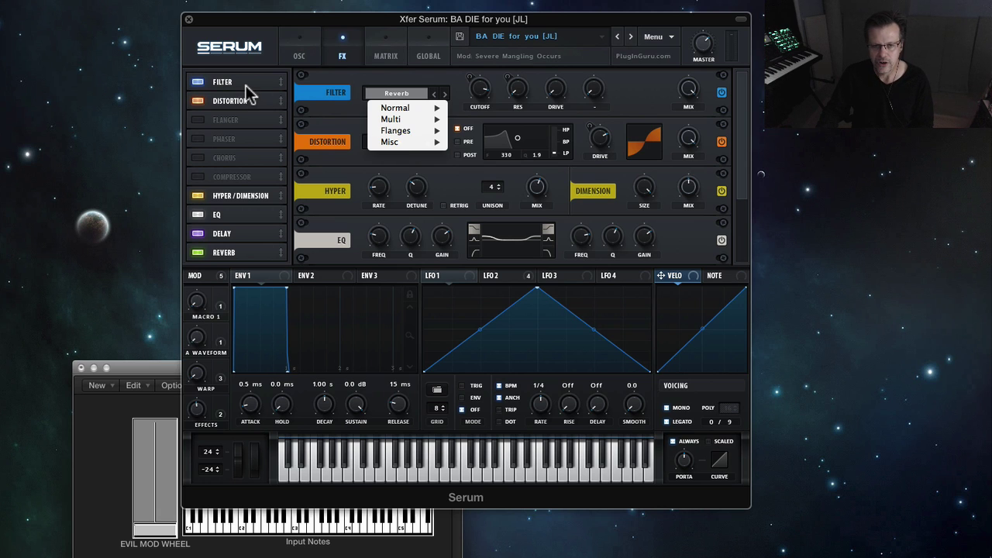
pyautogui.click(314, 108)
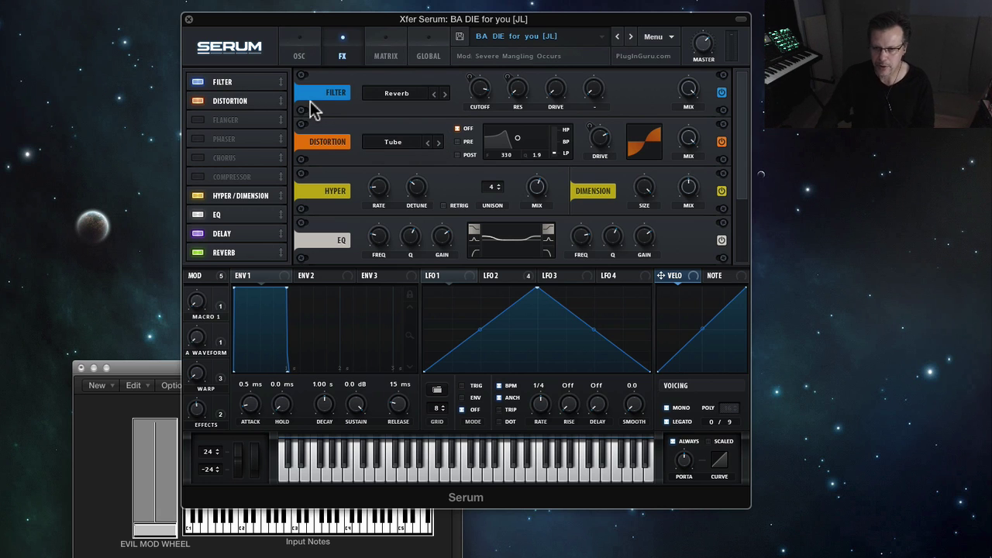
# - Move the Filter effect down the effects chain, placing it between EQ and Delay
pyautogui.click(312, 43)
pyautogui.click(345, 48)
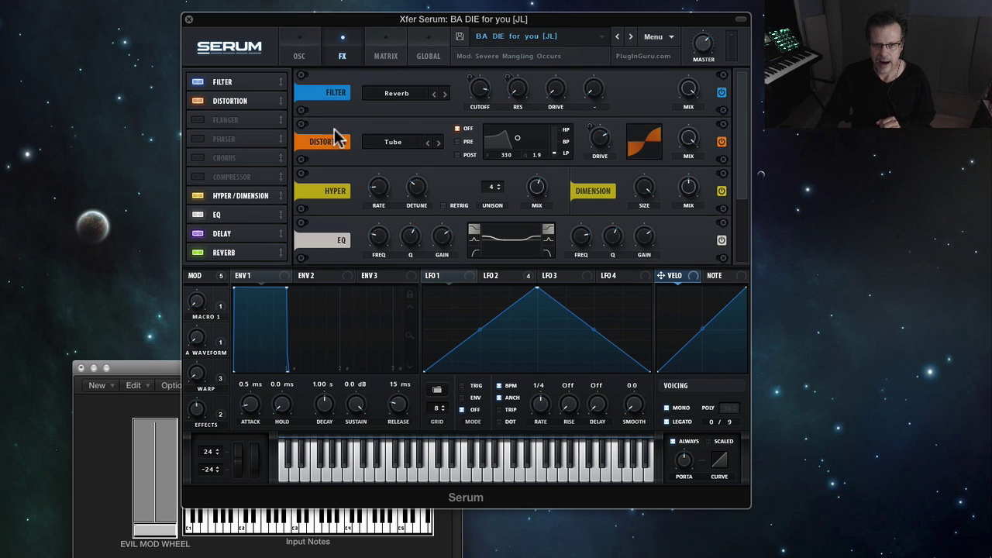
pyautogui.moveTo(257, 81); pyautogui.dragTo(276, 231)
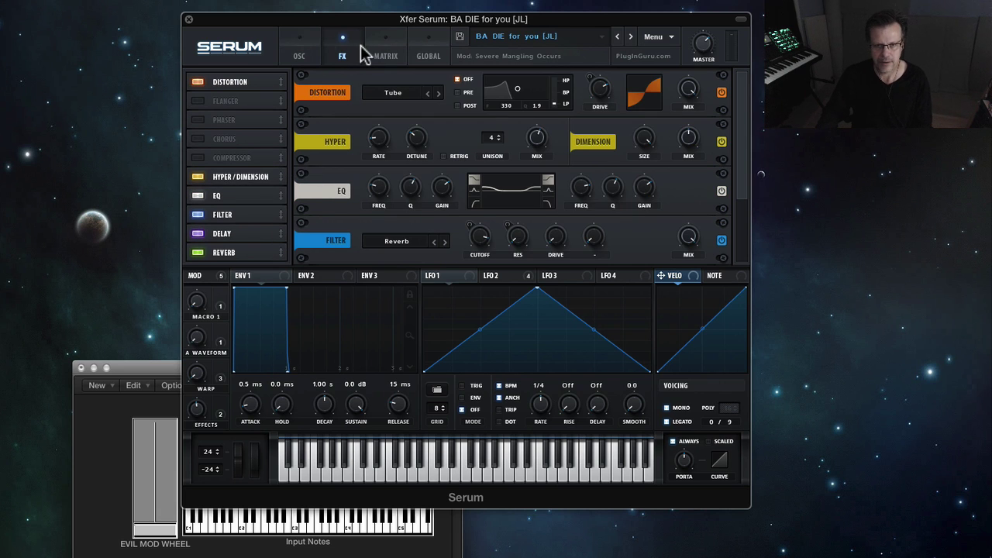
# - Return to the oscillator view, advance to the BA FunkMogue [CFA] preset, and raise the filter cutoff to 22090 Hz
pyautogui.click(300, 51)
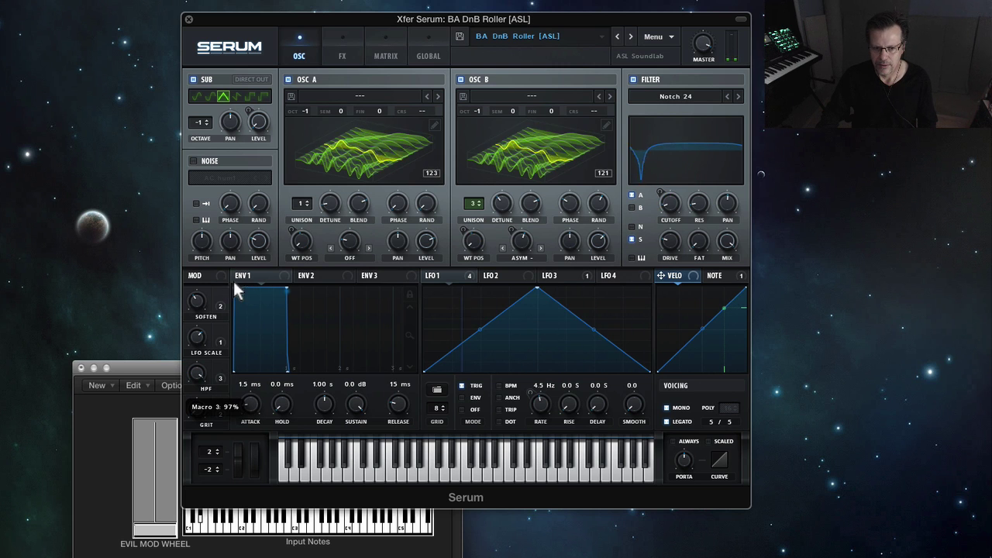
pyautogui.click(630, 37)
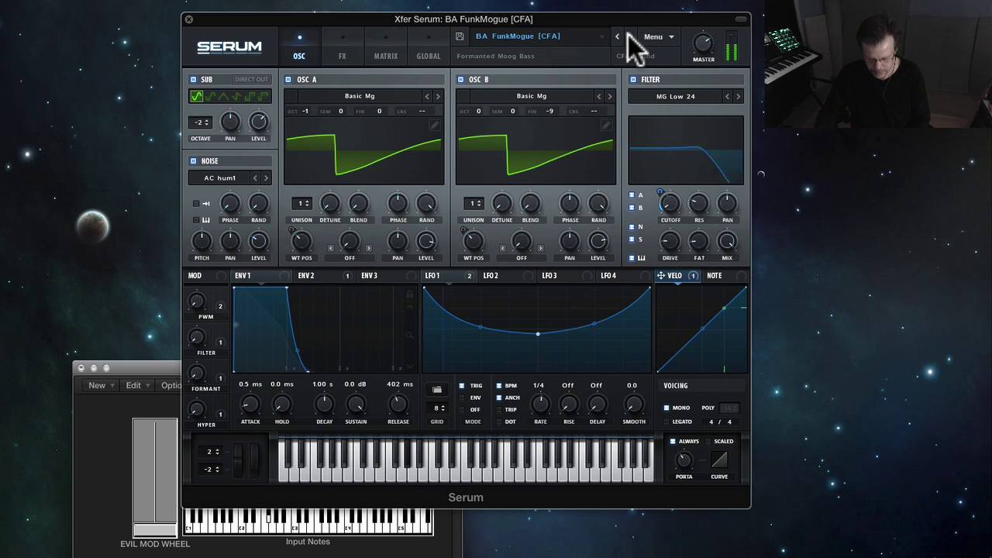
pyautogui.moveTo(671, 196)
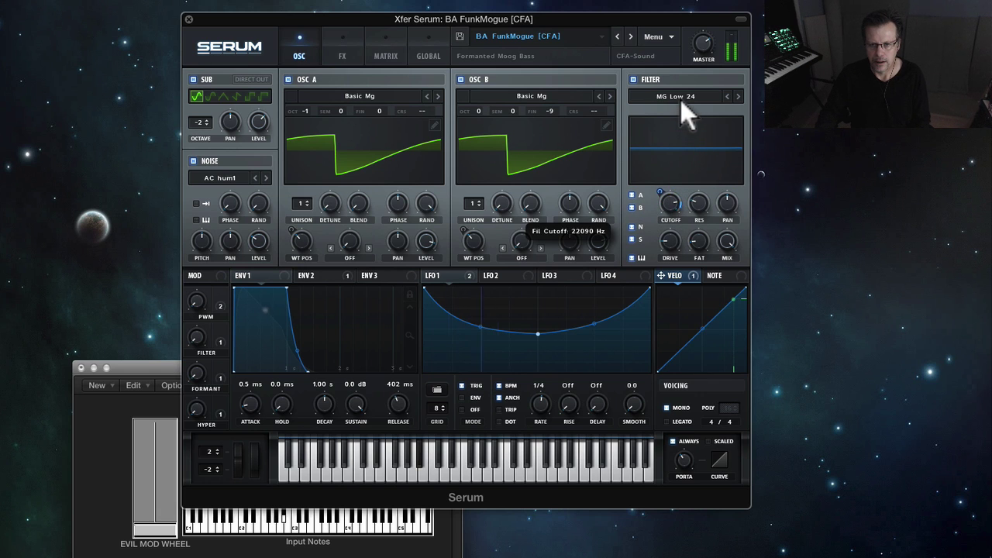
# - Load the BA Inertia Wobbler [SN] preset and sweep its FX Depth, Inertia Peak and Highpass macros
pyautogui.click(631, 36)
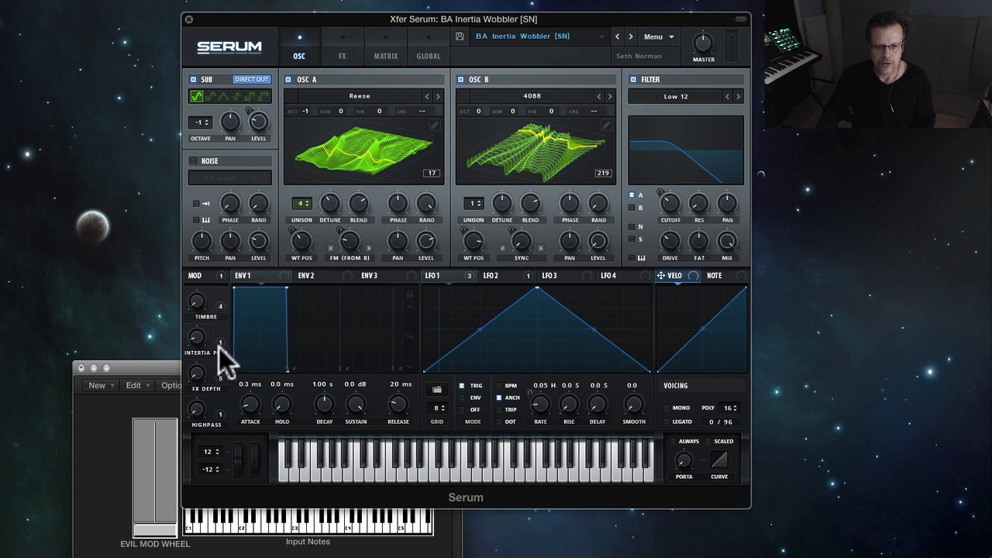
pyautogui.moveTo(195, 375); pyautogui.dragTo(207, 434)
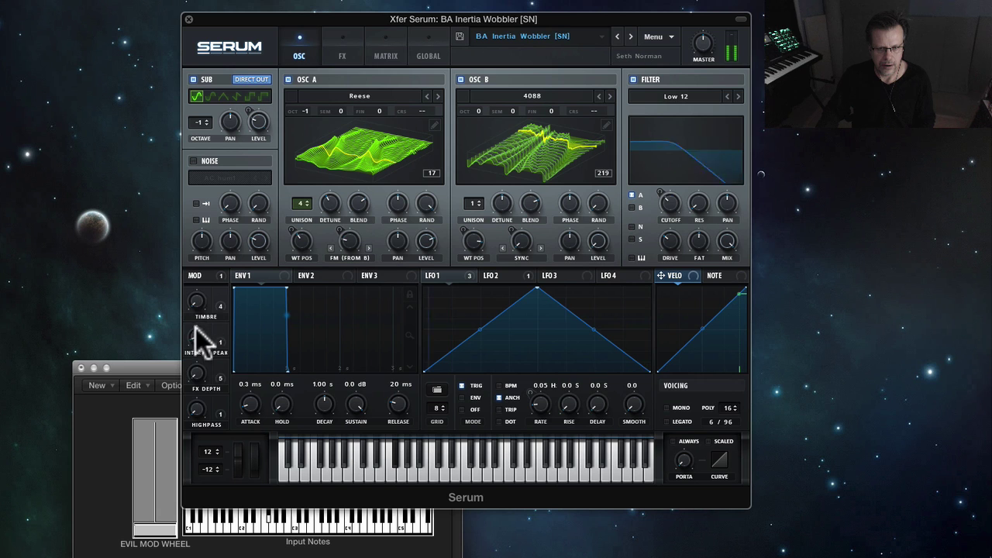
pyautogui.moveTo(199, 338); pyautogui.dragTo(201, 257)
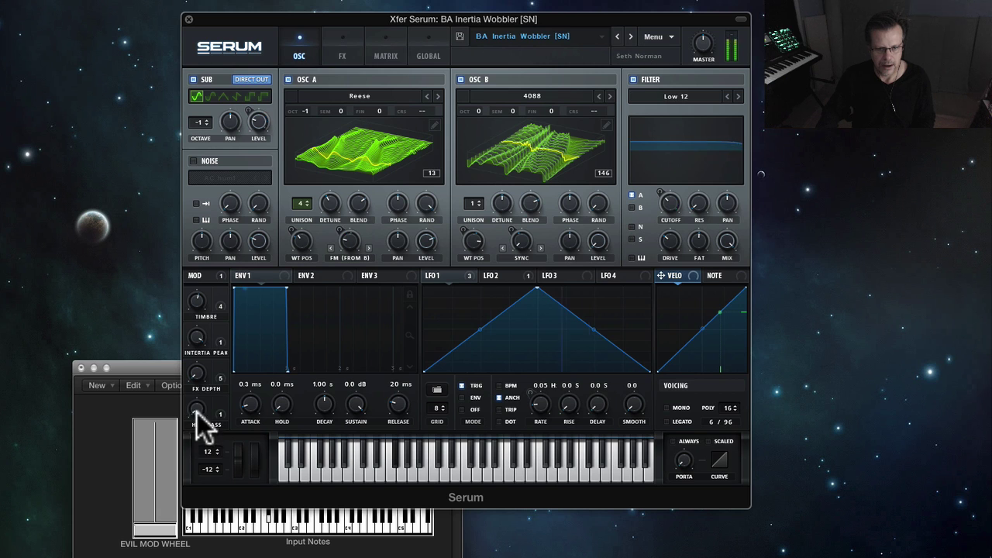
pyautogui.moveTo(197, 412); pyautogui.dragTo(197, 358)
pyautogui.moveTo(197, 409); pyautogui.dragTo(221, 455)
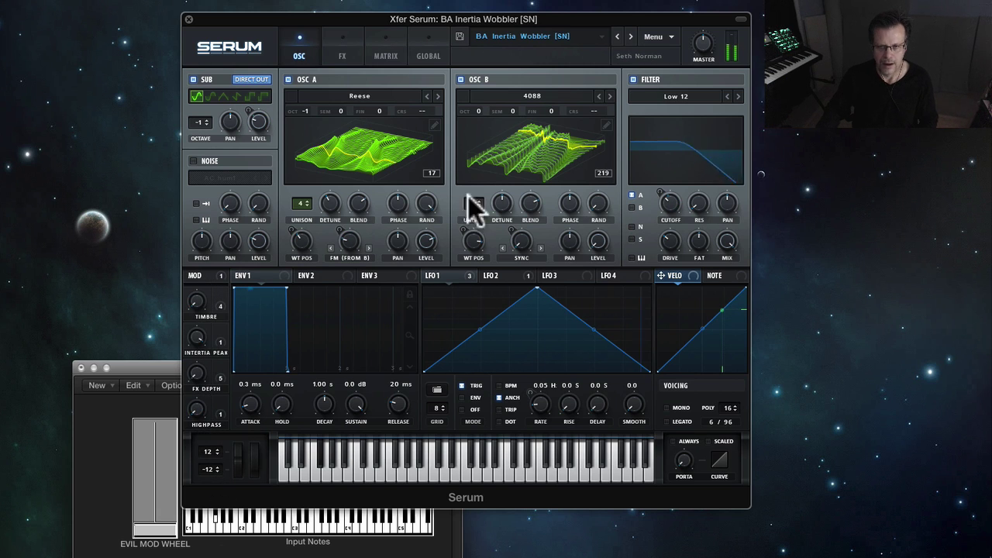
# - Load the BA Skreetcher Creeture [LCV] preset and enable Distortion in its effects rack
pyautogui.click(630, 36)
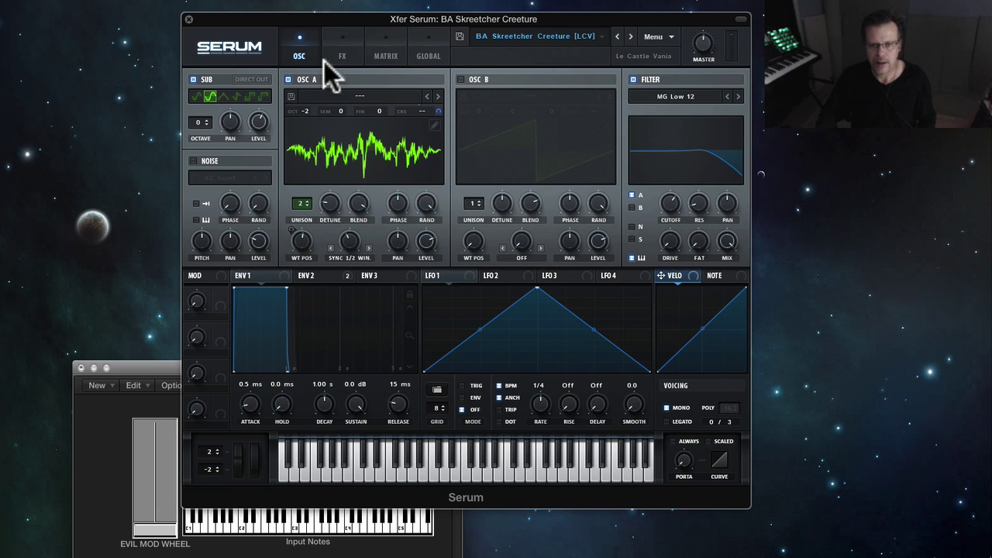
pyautogui.click(342, 46)
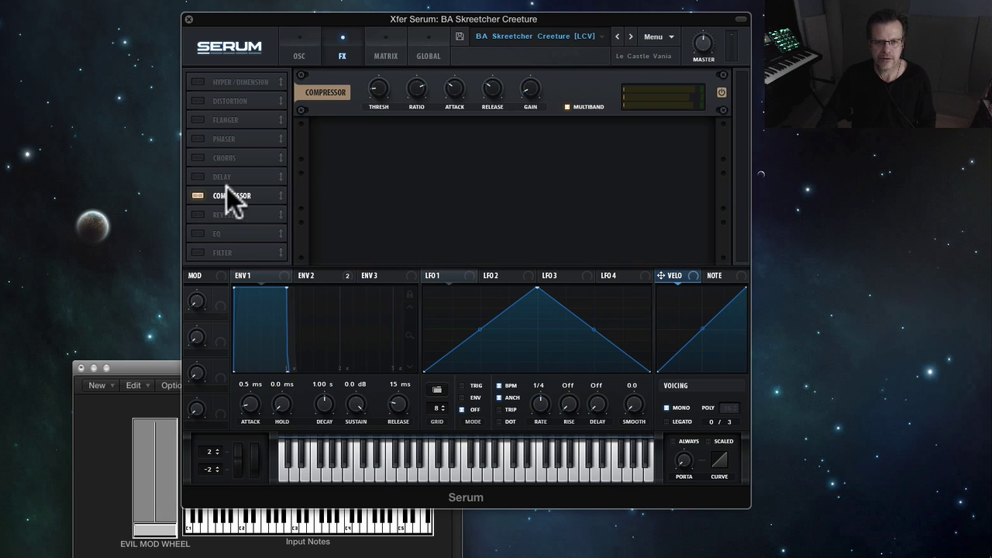
pyautogui.click(198, 100)
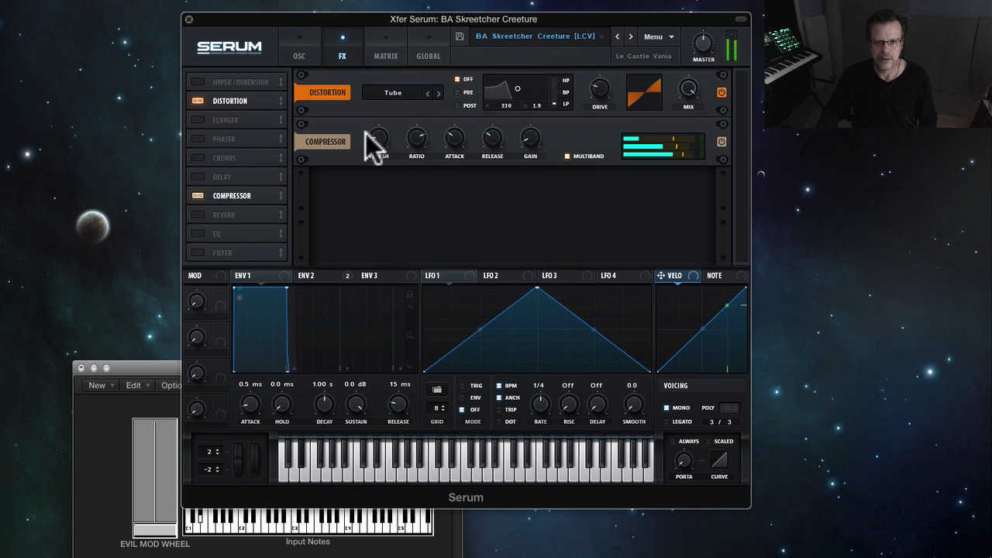
# - Set the distortion type to Diode 1, with 48% drive and a 44% mix
pyautogui.click(438, 90)
pyautogui.click(438, 90)
pyautogui.click(438, 90)
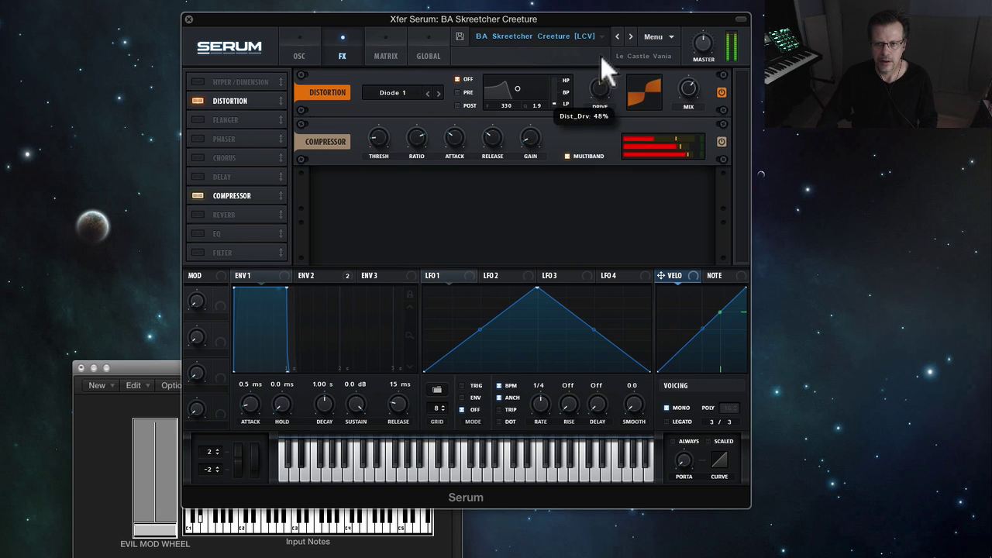
pyautogui.moveTo(693, 86)
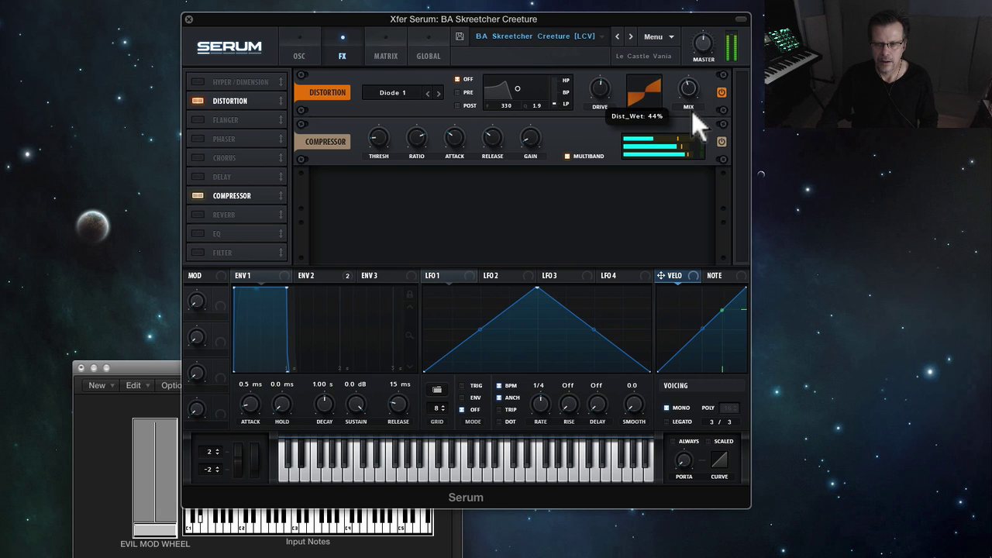
pyautogui.moveTo(700, 42)
pyautogui.mouseDown()
pyautogui.moveTo(701, 53)
pyautogui.moveTo(703, 37)
pyautogui.mouseUp()
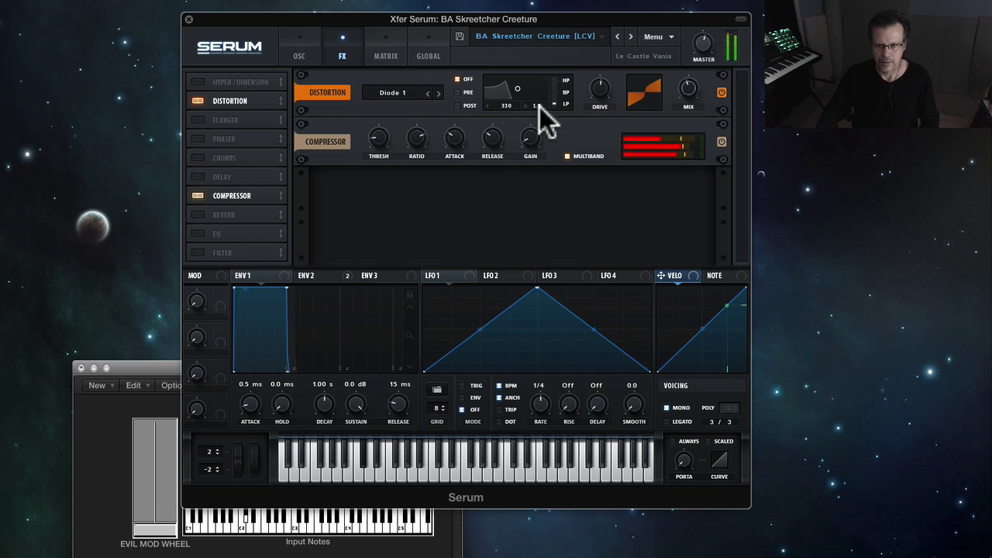
# - Load the BA Snailed [SN] preset and sweep its Wobble and FX Depth macros
pyautogui.moveTo(380, 133)
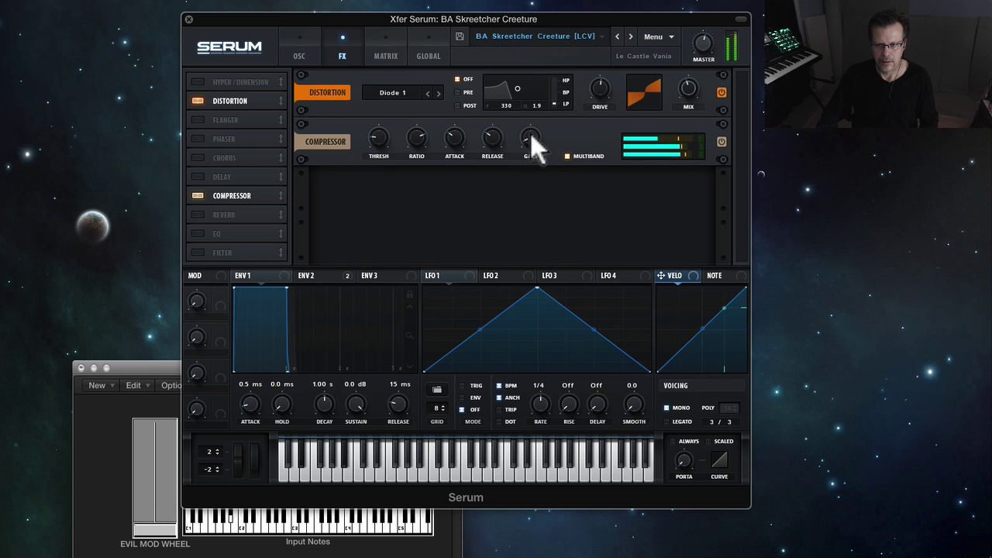
pyautogui.moveTo(531, 138)
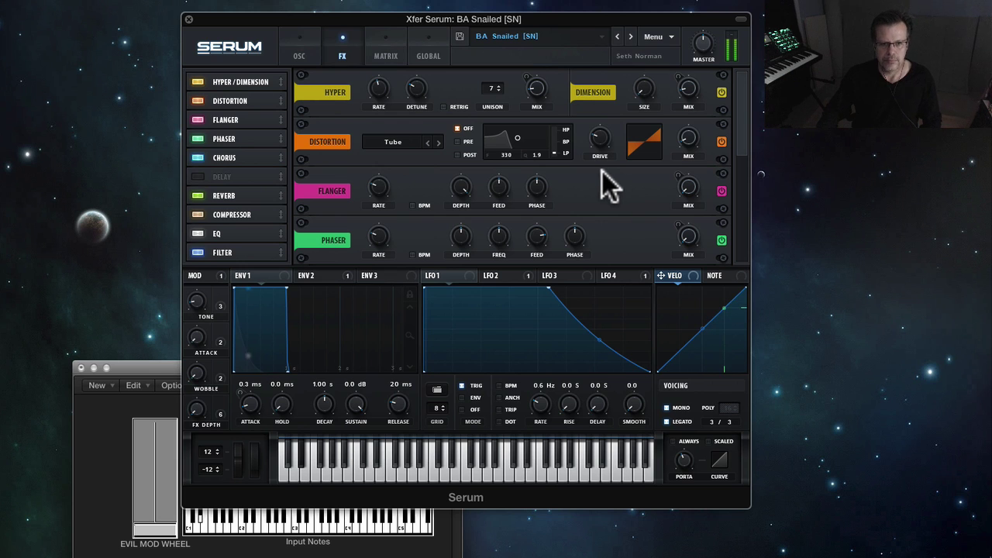
pyautogui.moveTo(200, 372); pyautogui.dragTo(219, 232)
pyautogui.moveTo(195, 406); pyautogui.dragTo(208, 361)
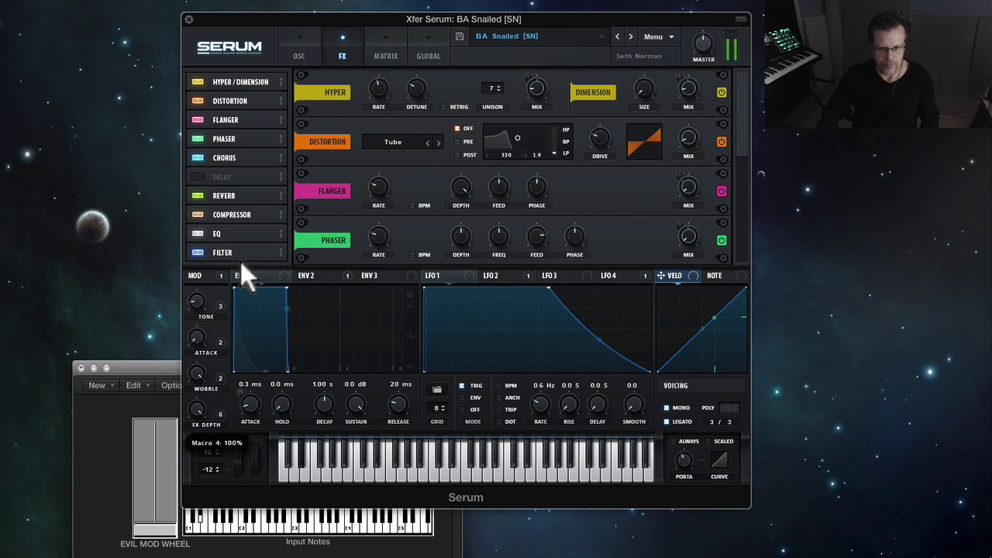
pyautogui.moveTo(248, 255); pyautogui.dragTo(199, 504)
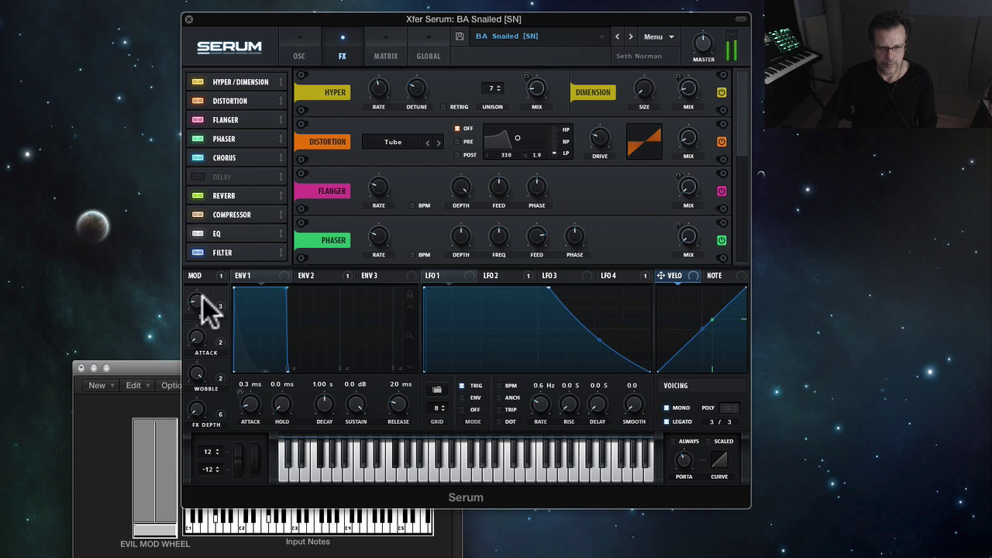
# - Sweep the Tone and Attack macros of BA Snailed, show the oscillators, and sweep Tone again
pyautogui.moveTo(206, 303); pyautogui.dragTo(224, 188)
pyautogui.moveTo(201, 330); pyautogui.dragTo(217, 246)
pyautogui.click(301, 53)
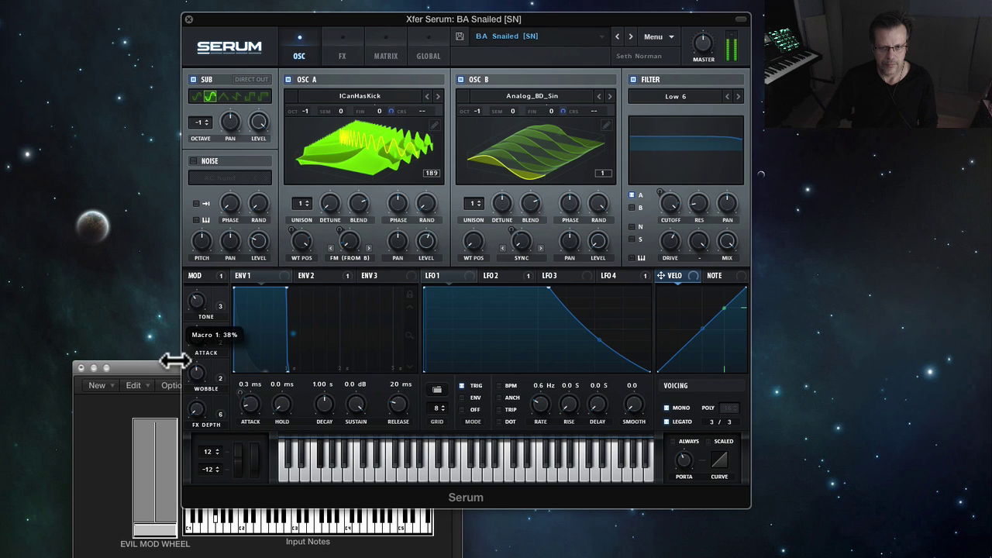
pyautogui.moveTo(196, 298); pyautogui.dragTo(225, 179)
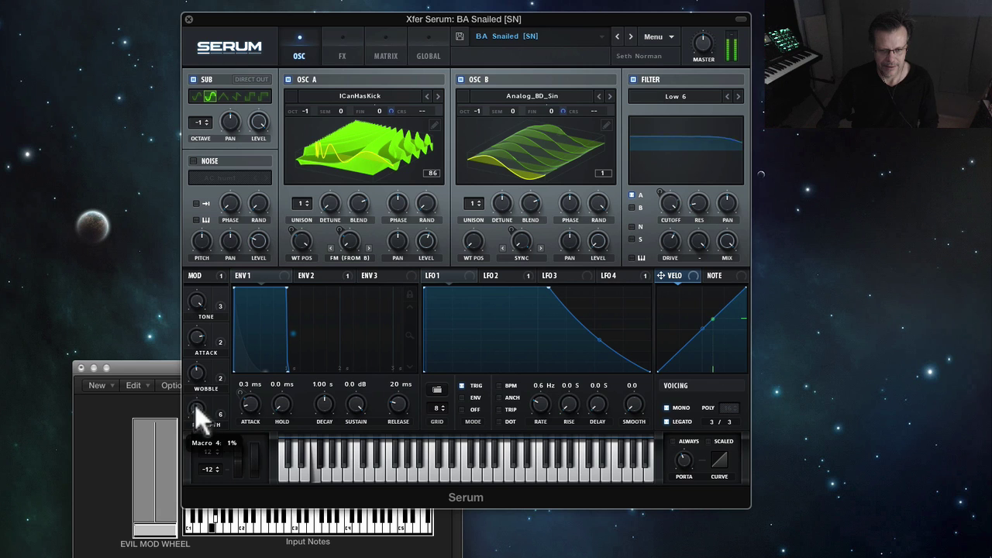
# - Advance to the BA Vile Snap Bs [JL] preset and raise its reverb and Fatness macros
pyautogui.click(632, 38)
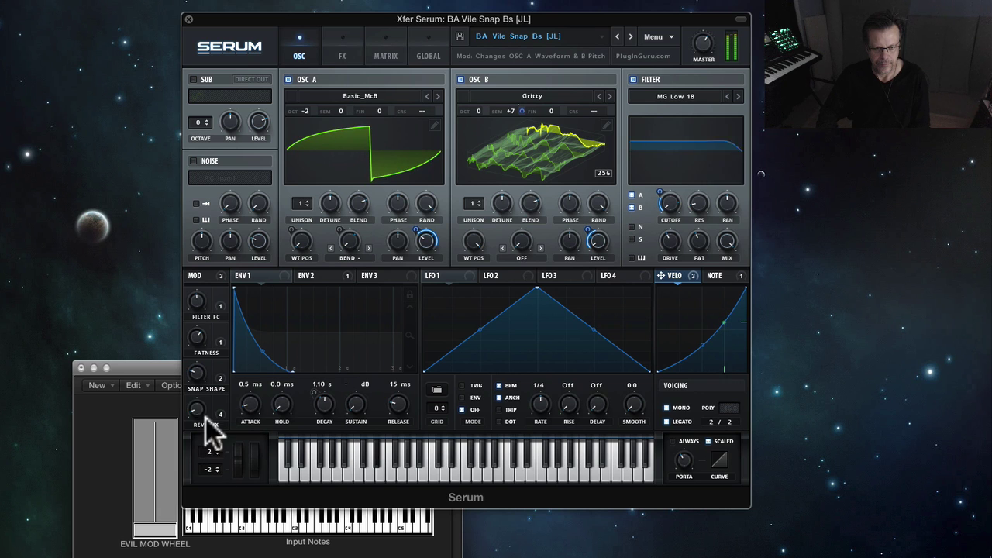
pyautogui.moveTo(197, 403); pyautogui.dragTo(199, 376)
pyautogui.moveTo(213, 341); pyautogui.dragTo(215, 310)
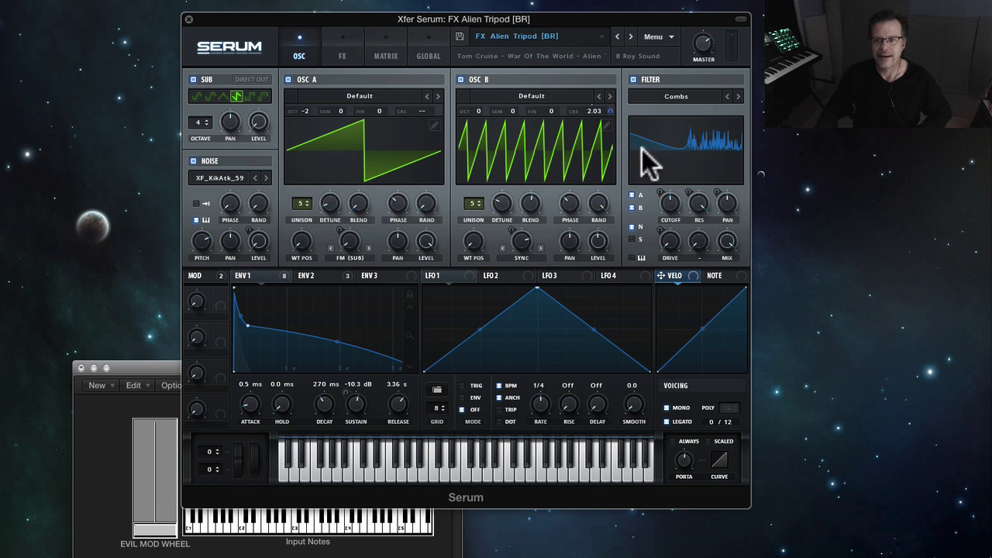
# - Load the FX Ambiance Evil [KG] preset, try its OSCA LVL macro and adjust the noise oscillator's pitch
pyautogui.press(']')
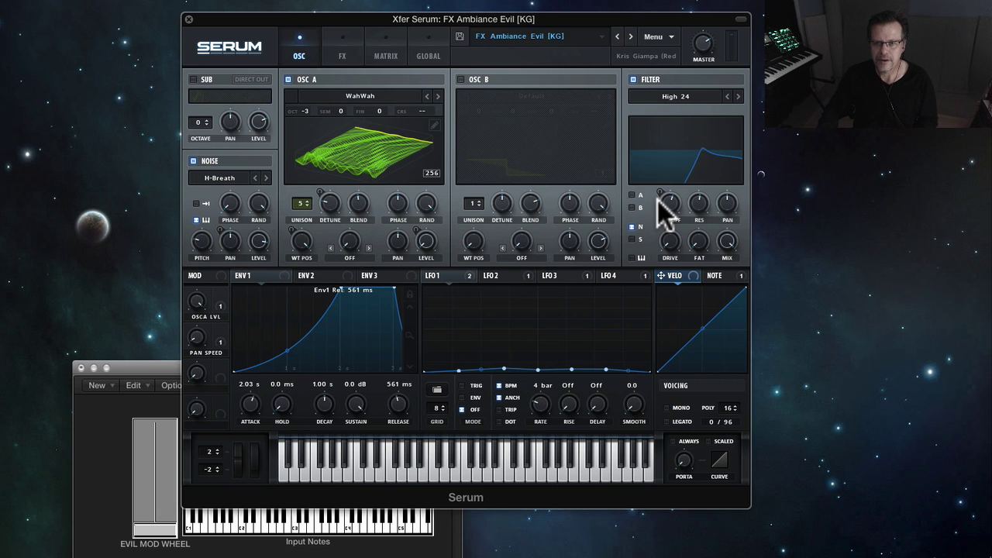
pyautogui.moveTo(658, 200)
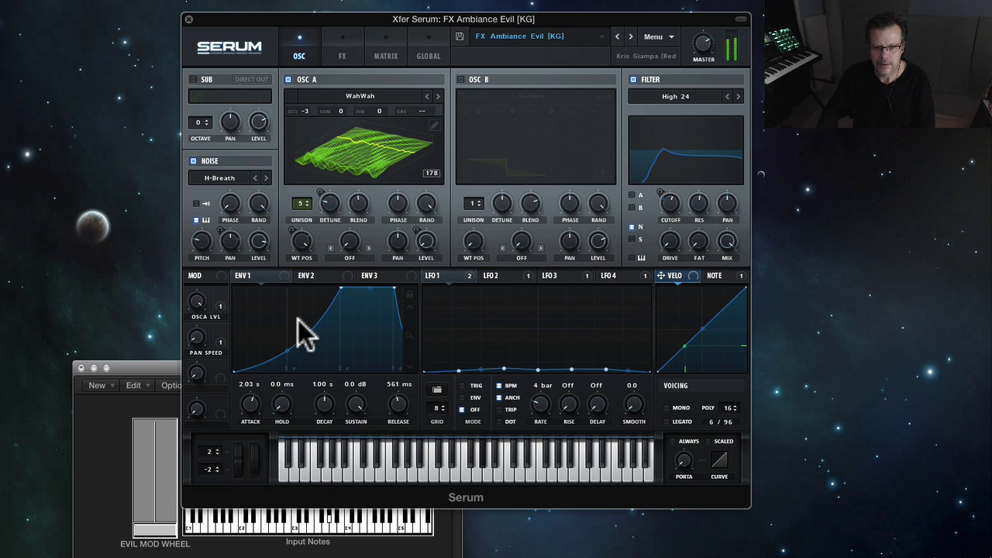
pyautogui.moveTo(197, 297); pyautogui.dragTo(209, 356)
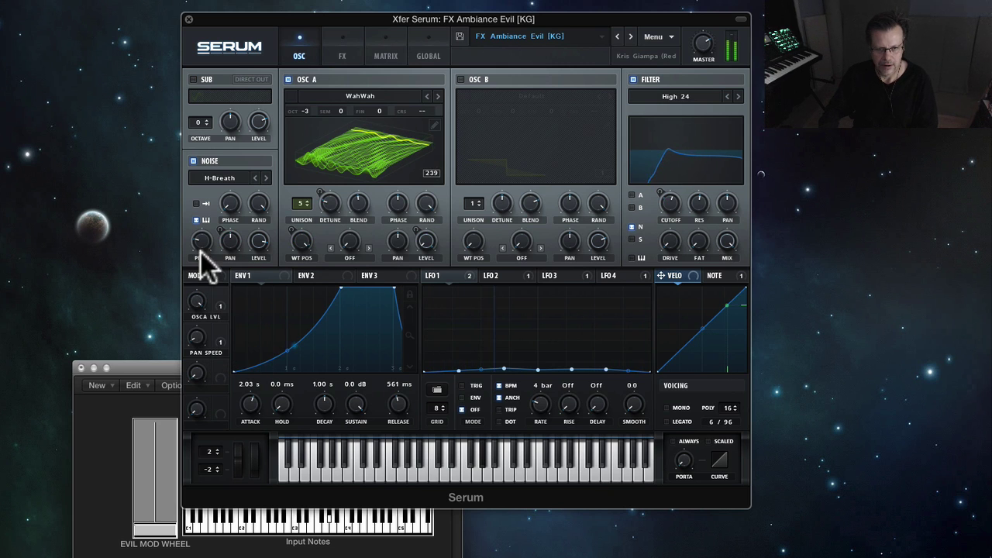
pyautogui.moveTo(201, 252); pyautogui.dragTo(222, 248)
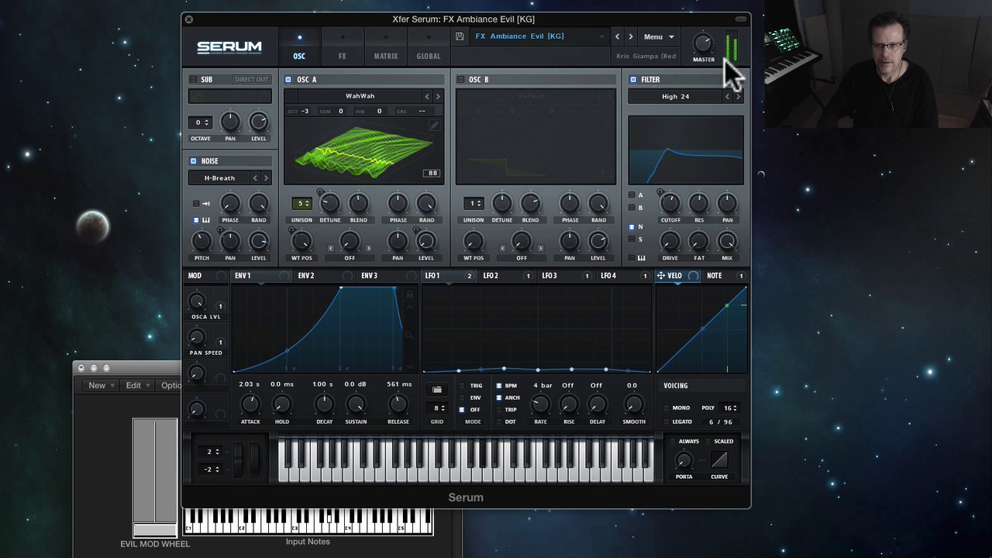
# - Turn off the filter and oscillator A to isolate the H-Breath noise, and lower the noise pitch
pyautogui.click(633, 79)
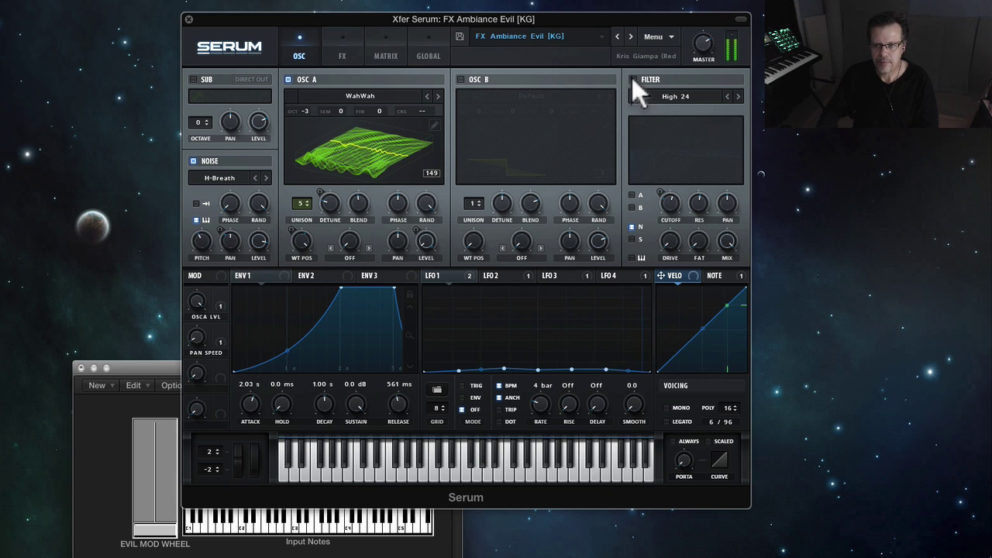
pyautogui.click(288, 79)
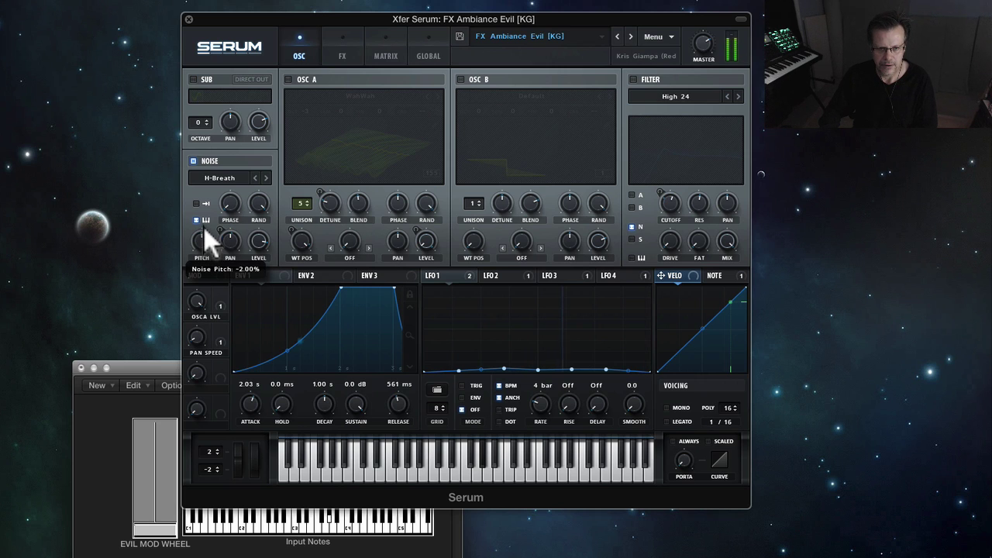
pyautogui.moveTo(204, 223); pyautogui.dragTo(221, 311)
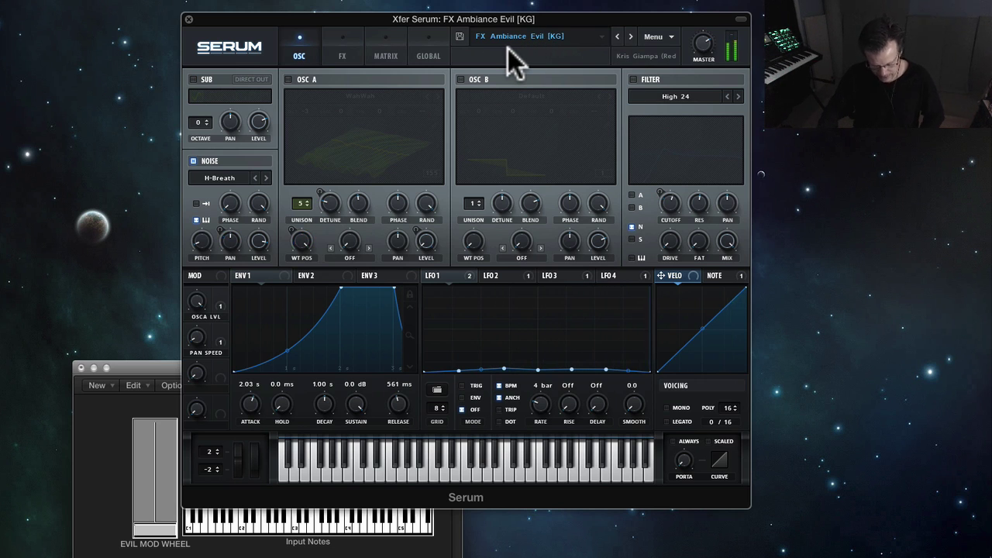
# - Audition FX Andromeda2 [KG], FX Bullwhip [GS] and FX Chromatica [GS], and display LFO 3 of the last one
pyautogui.click(628, 35)
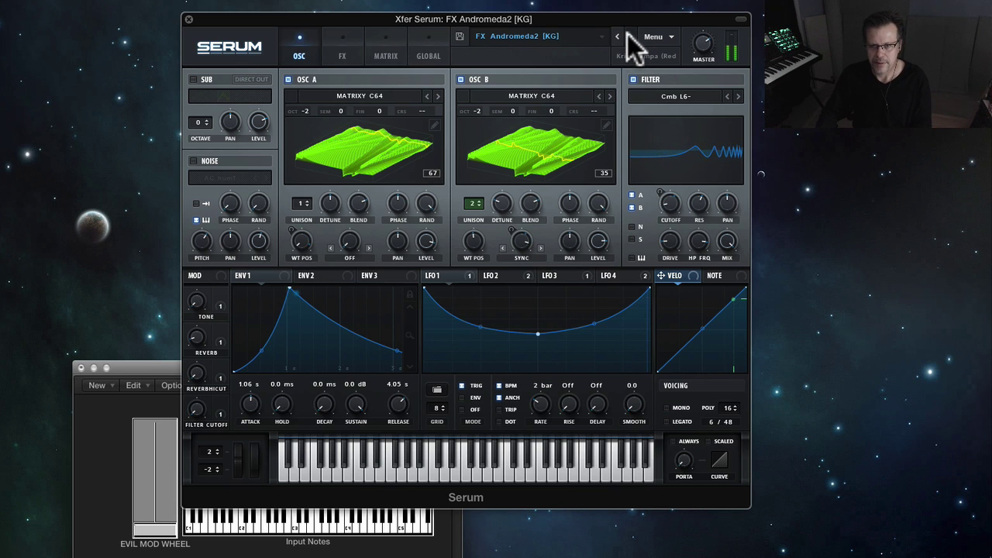
pyautogui.click(628, 36)
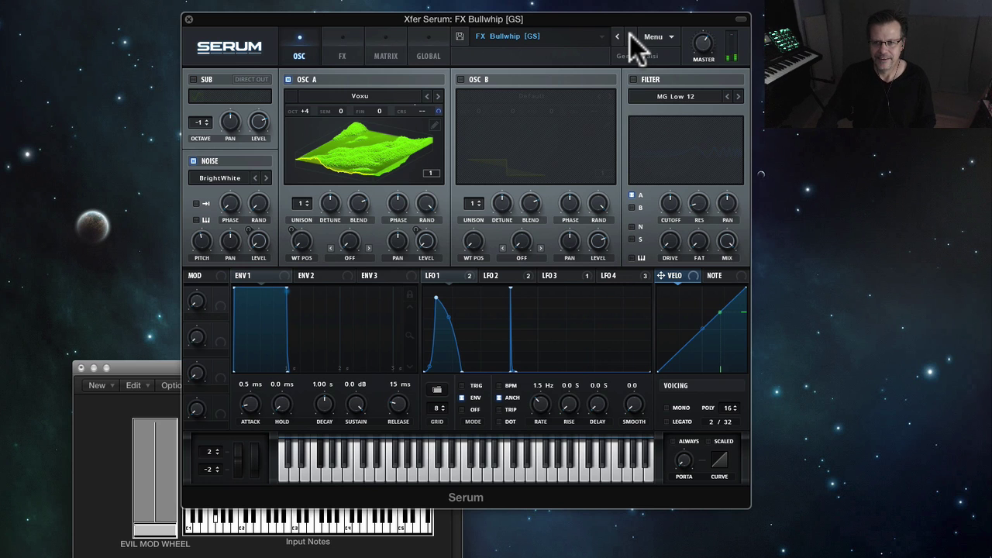
pyautogui.click(629, 35)
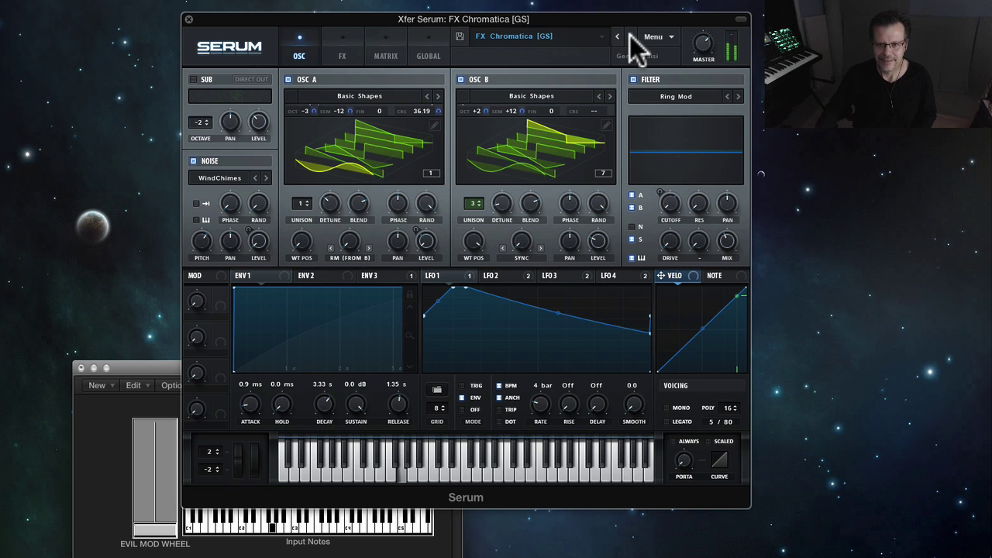
pyautogui.click(548, 275)
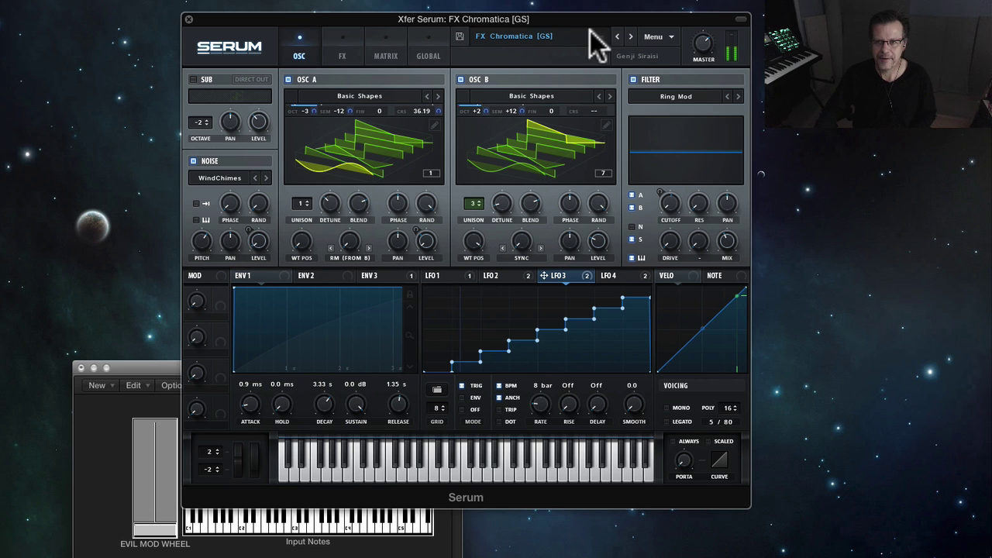
# - Load the FX Classic Breakdown [FN] preset and inspect the shapes of all four LFOs
pyautogui.click(629, 36)
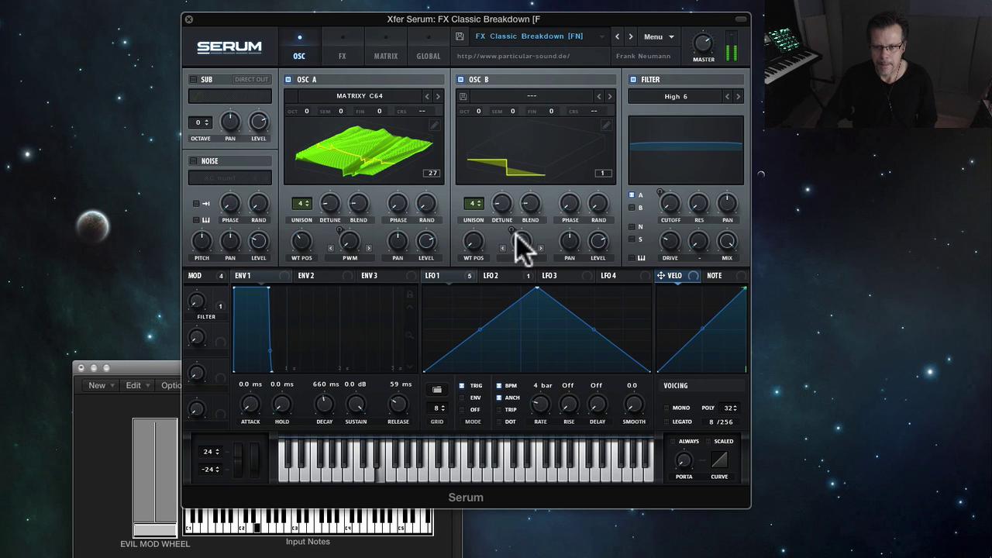
pyautogui.click(516, 276)
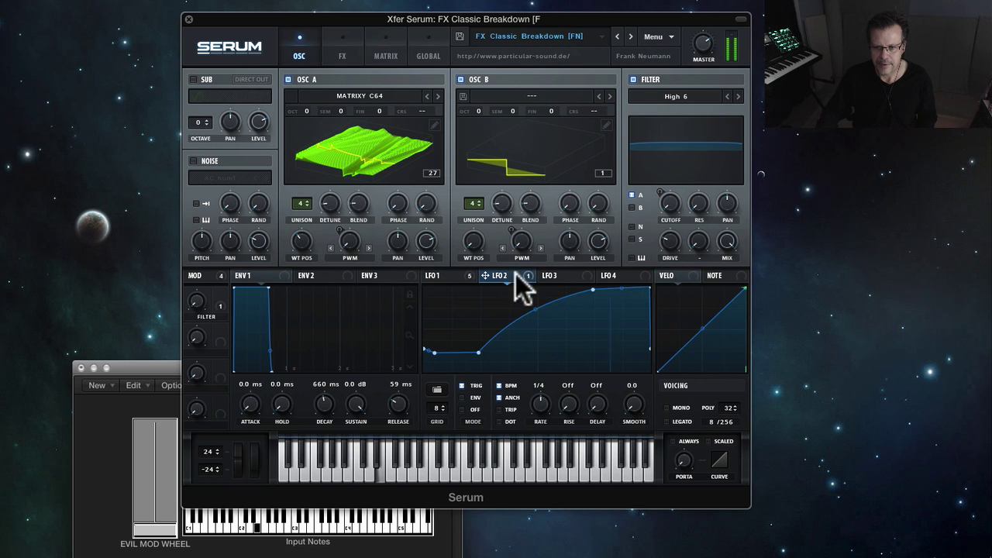
pyautogui.click(559, 271)
pyautogui.click(609, 274)
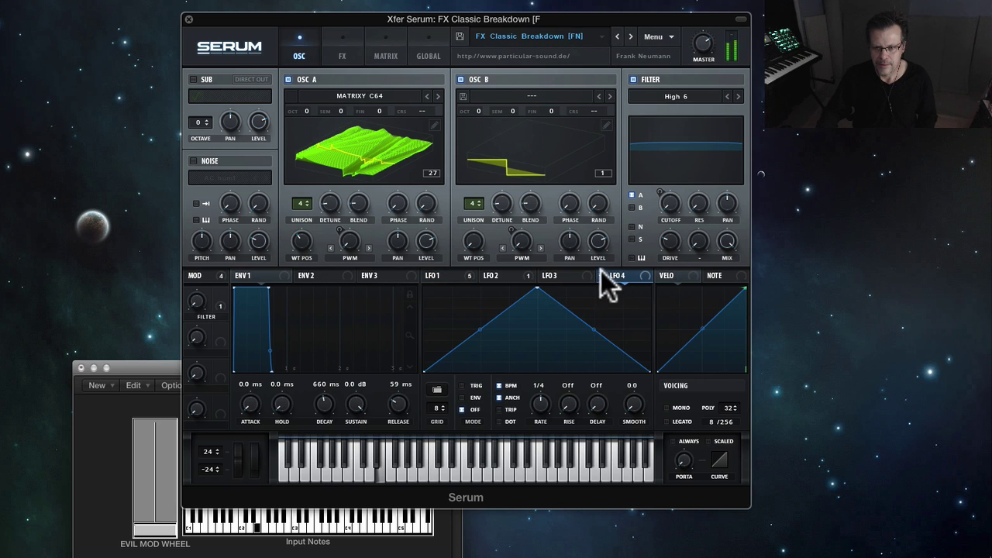
pyautogui.click(459, 273)
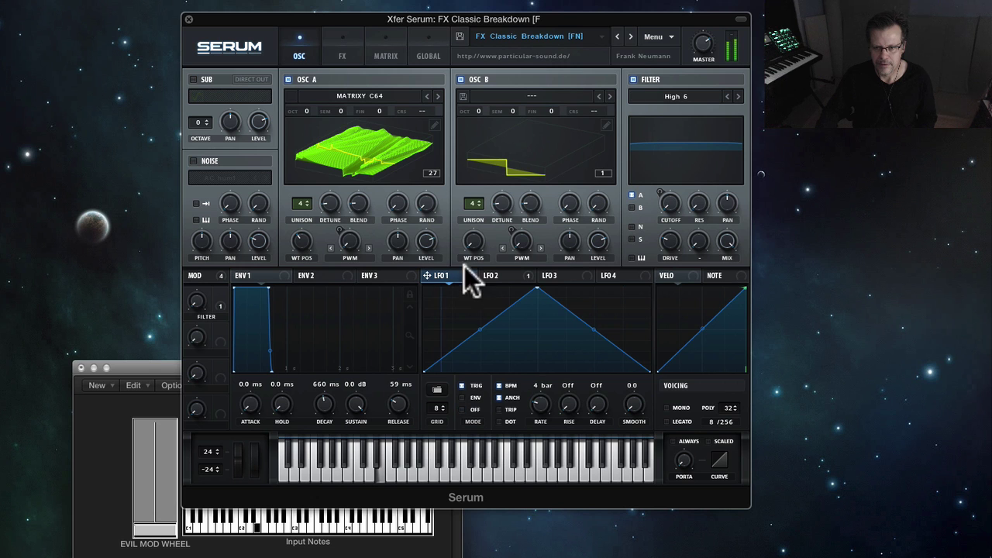
# - Load the FX Juno Wobble Builder [SN] preset and examine its LFO 2 and LFO 3 curves
pyautogui.click(629, 35)
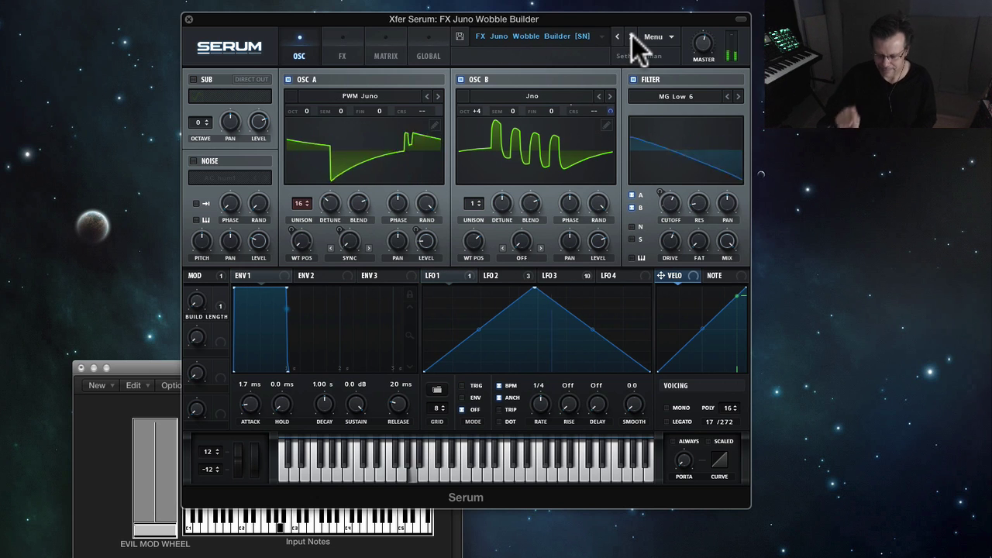
pyautogui.click(506, 279)
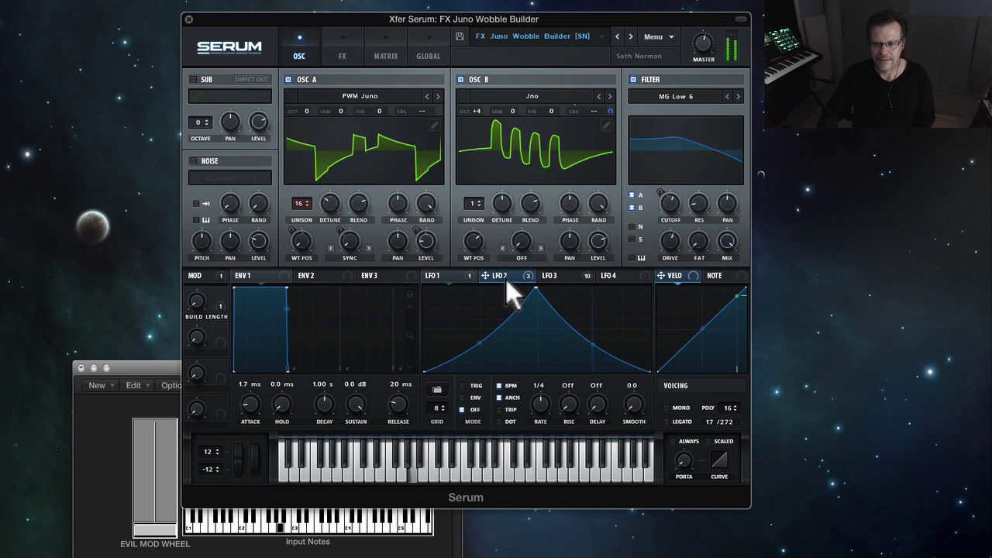
pyautogui.click(555, 273)
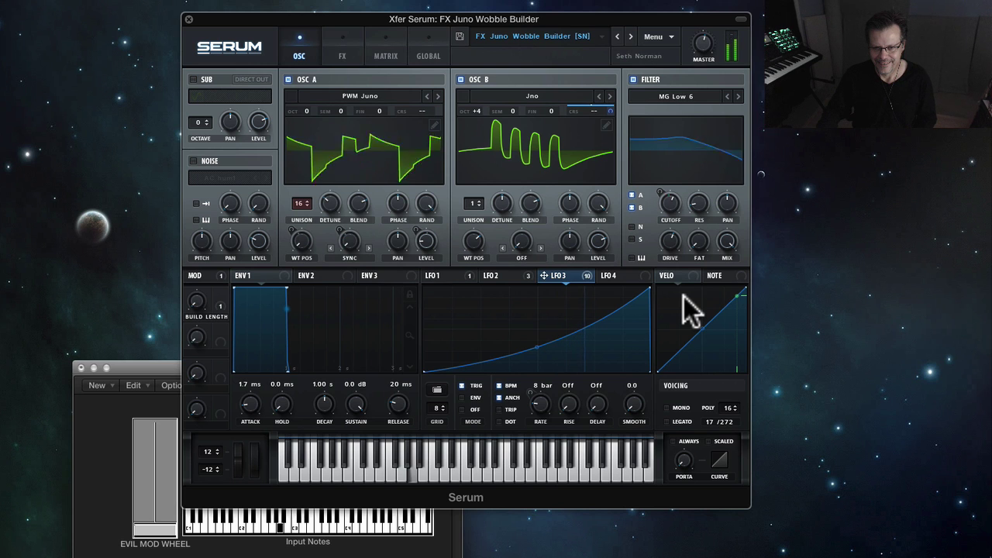
# - Show the oscillator A and B wavetables in 3D and sweep the Build Length macro
pyautogui.click(400, 169)
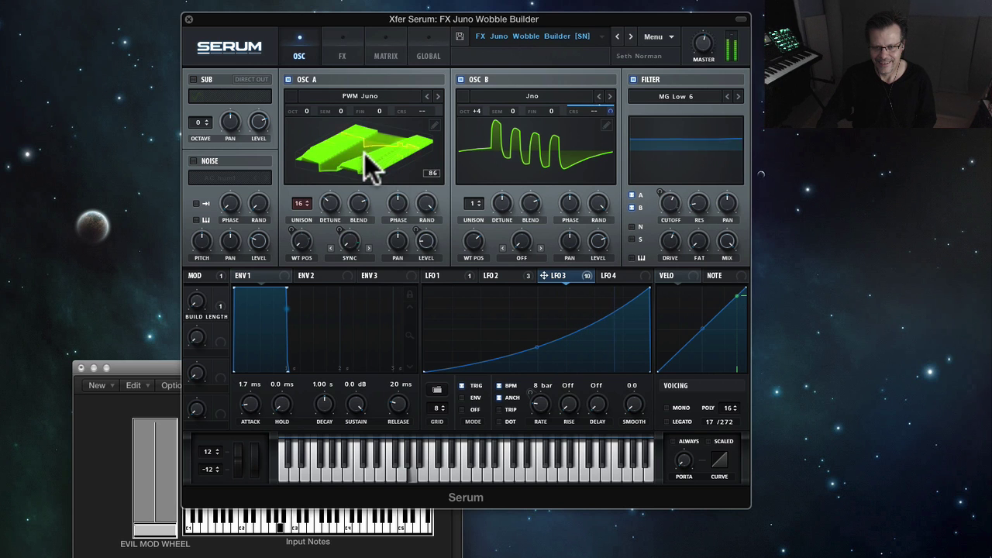
pyautogui.click(572, 154)
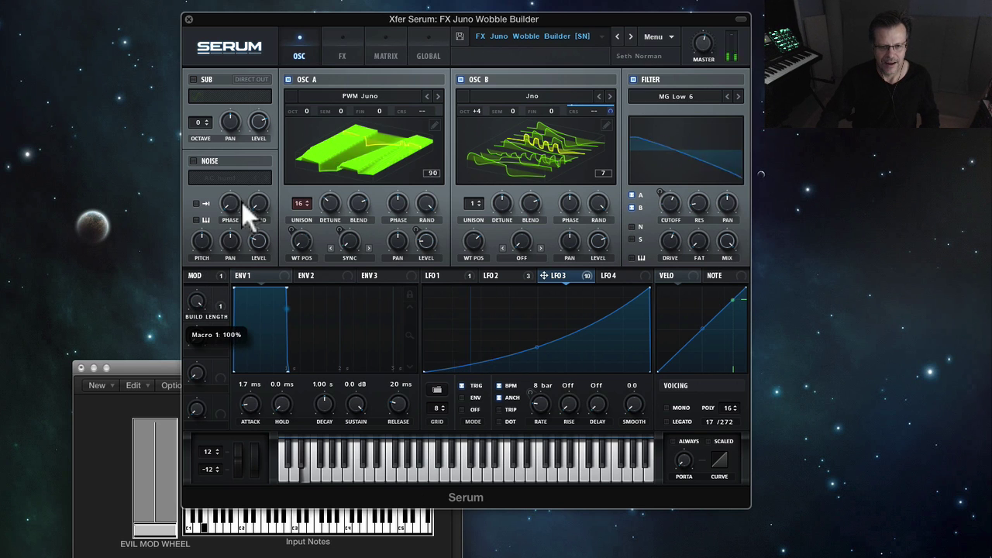
pyautogui.moveTo(197, 298); pyautogui.dragTo(239, 206)
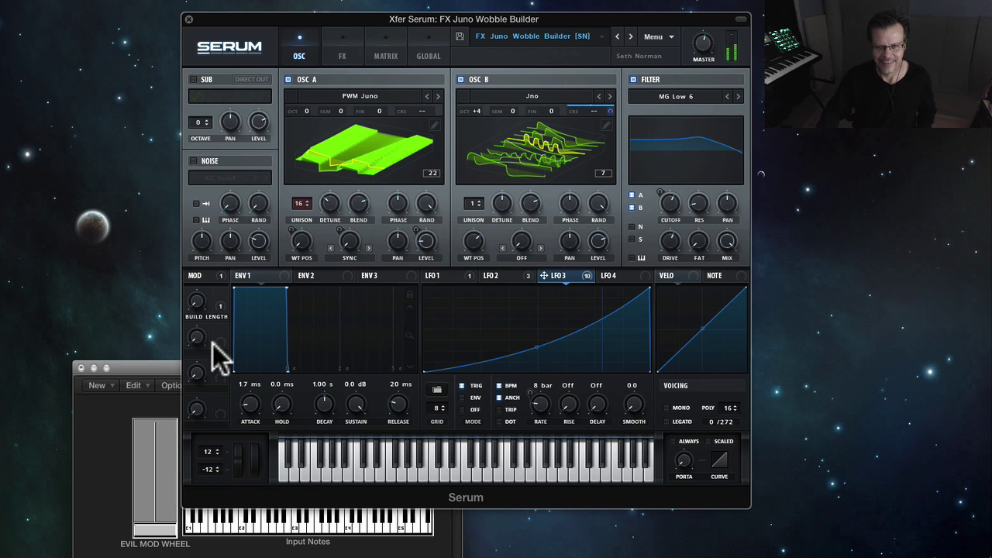
# - Browse onward through the presets, auditioning HV Whoever [SD], KY WurlyKeys [ASL] and LD 8bitcycle [AF]
pyautogui.click(631, 34)
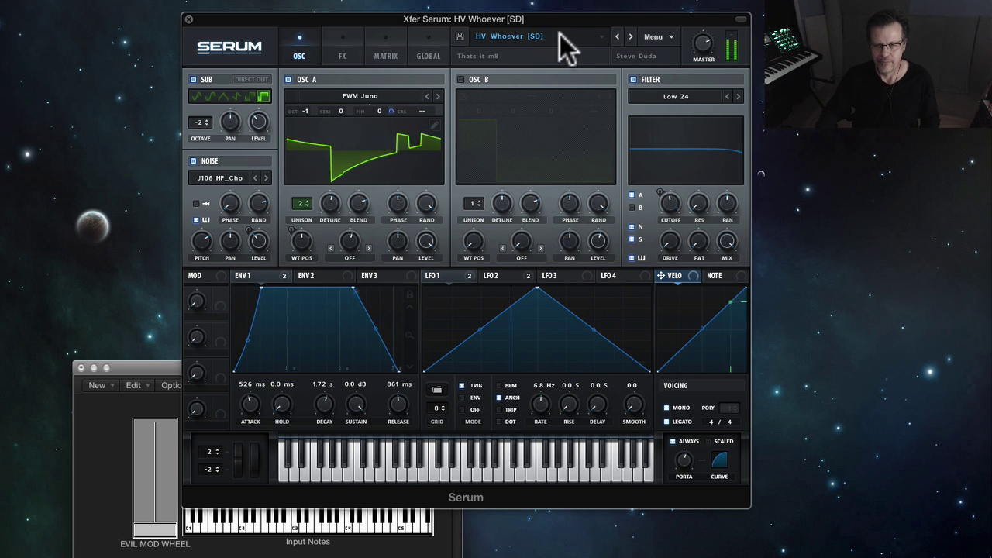
pyautogui.click(632, 35)
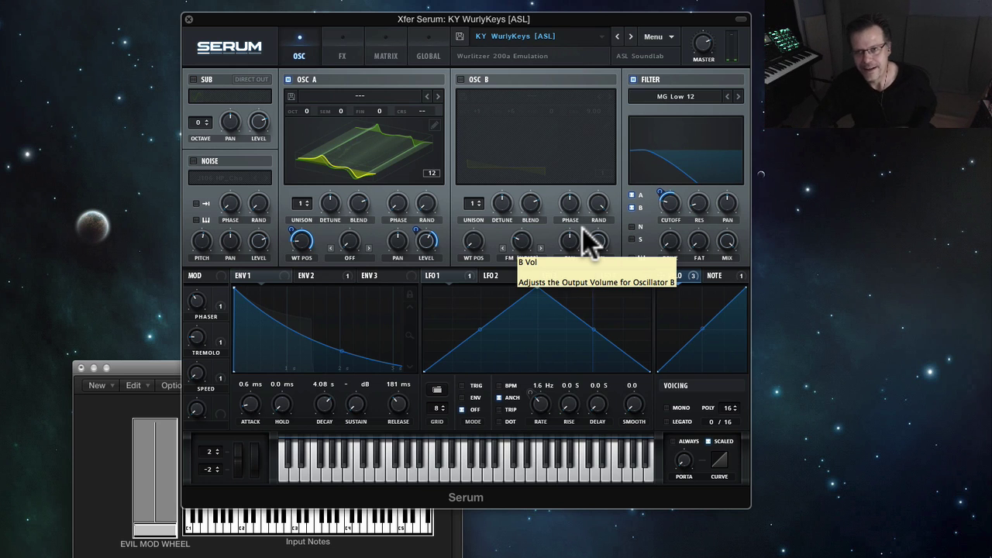
pyautogui.click(630, 35)
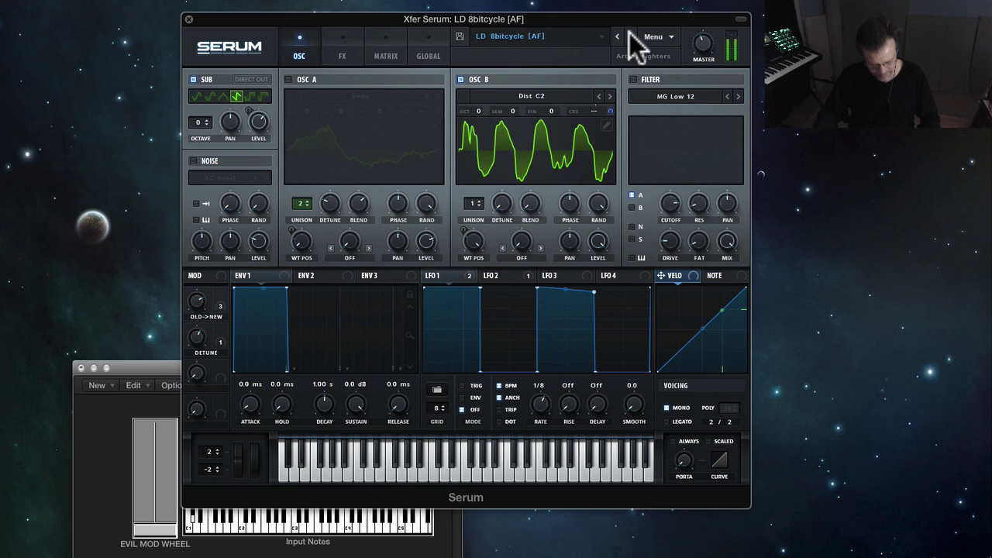
# - Load the LD booty [AF] preset and raise LFO 1's middle point to full height
pyautogui.click(629, 33)
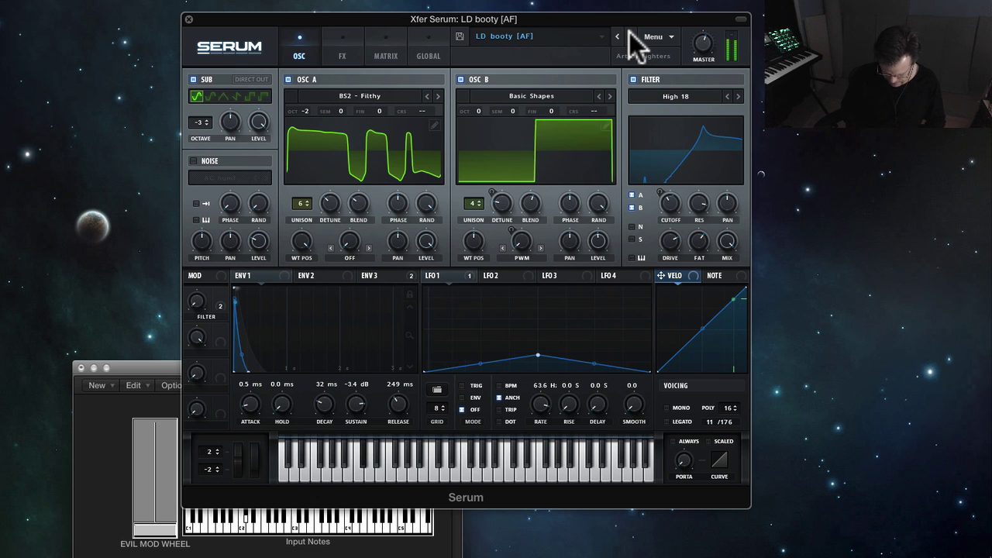
pyautogui.press('space')
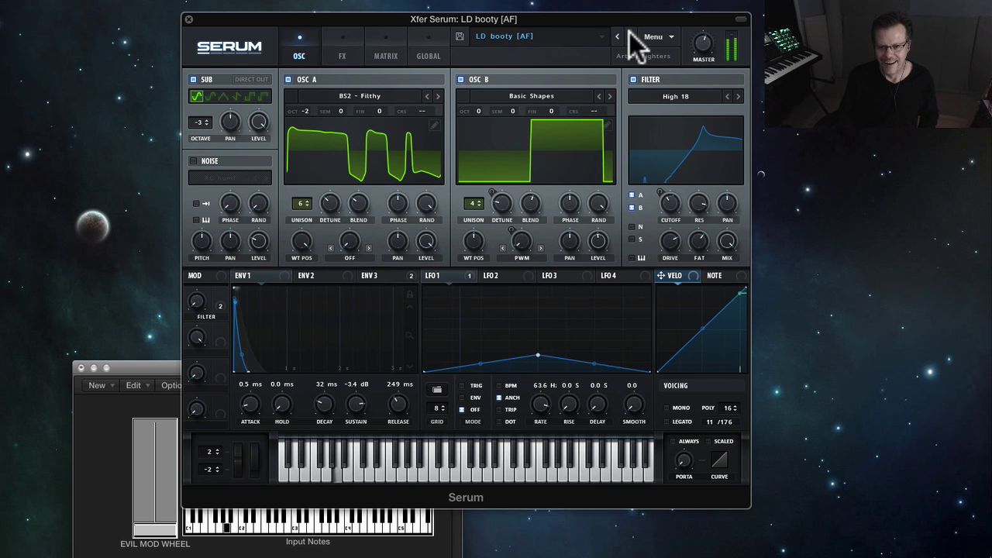
pyautogui.moveTo(537, 353); pyautogui.dragTo(527, 283)
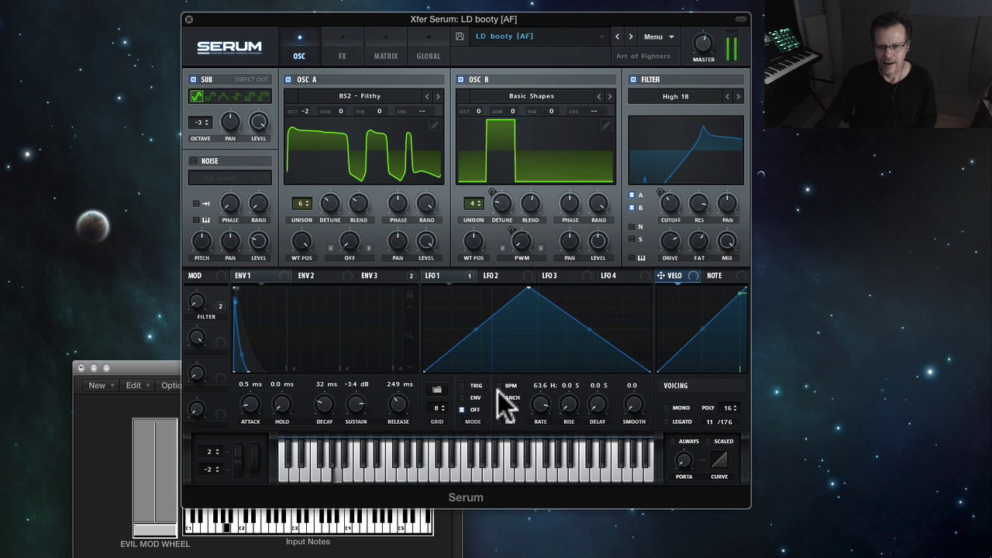
# - Slow LFO 1 to 0.5 Hz and change oscillator B's warp mode to Sync (Window 1/2)
pyautogui.moveTo(536, 404); pyautogui.dragTo(538, 491)
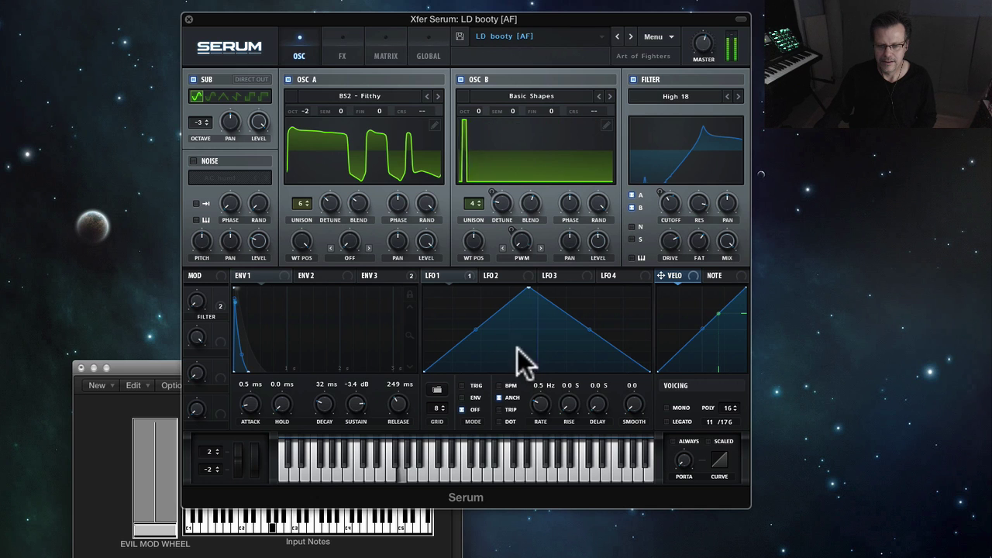
pyautogui.moveTo(447, 275); pyautogui.dragTo(524, 242)
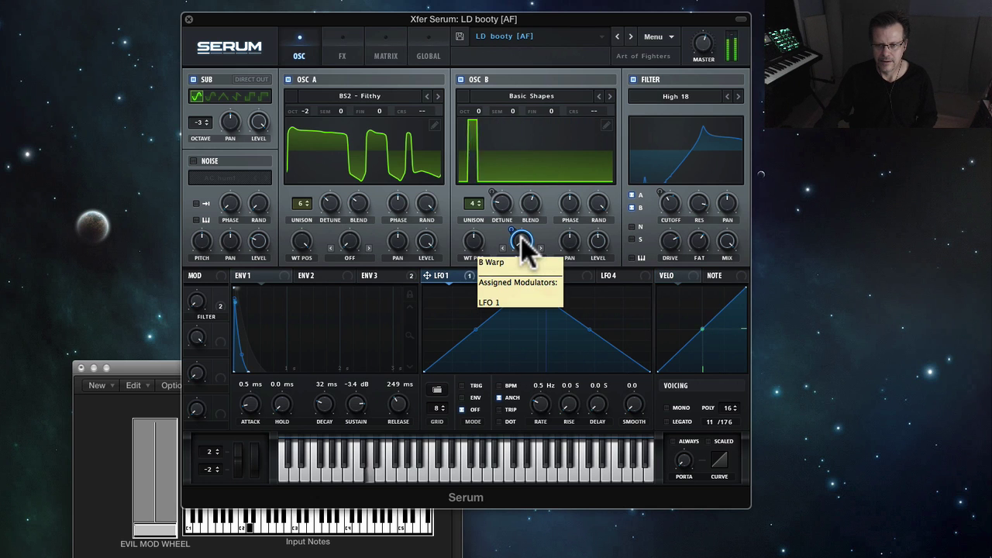
pyautogui.click(521, 252)
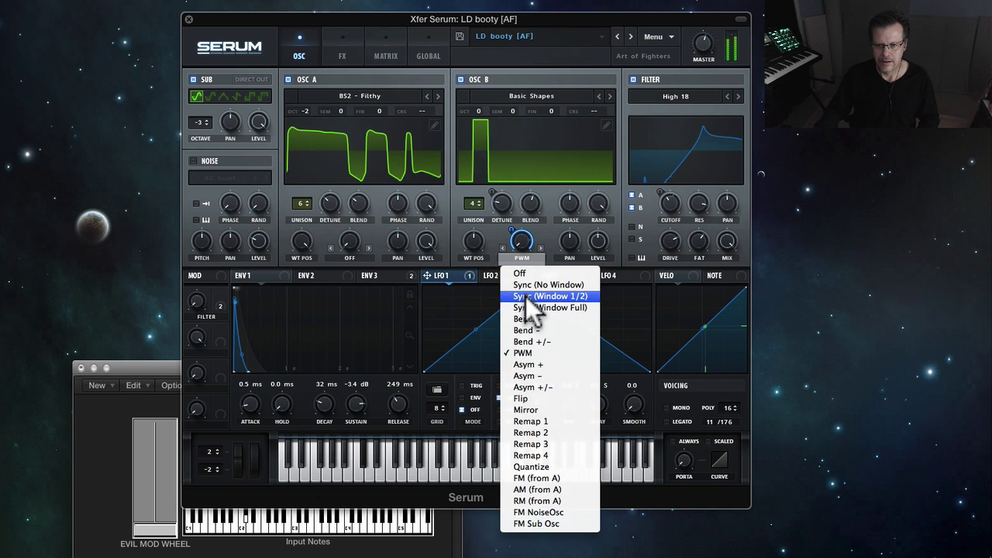
# - Raise LFO 1's rate to 100 Hz while viewing oscillator B's waveform in 3D, and return the display to 2D
pyautogui.click(547, 170)
pyautogui.moveTo(541, 406); pyautogui.dragTo(554, 303)
pyautogui.click(544, 186)
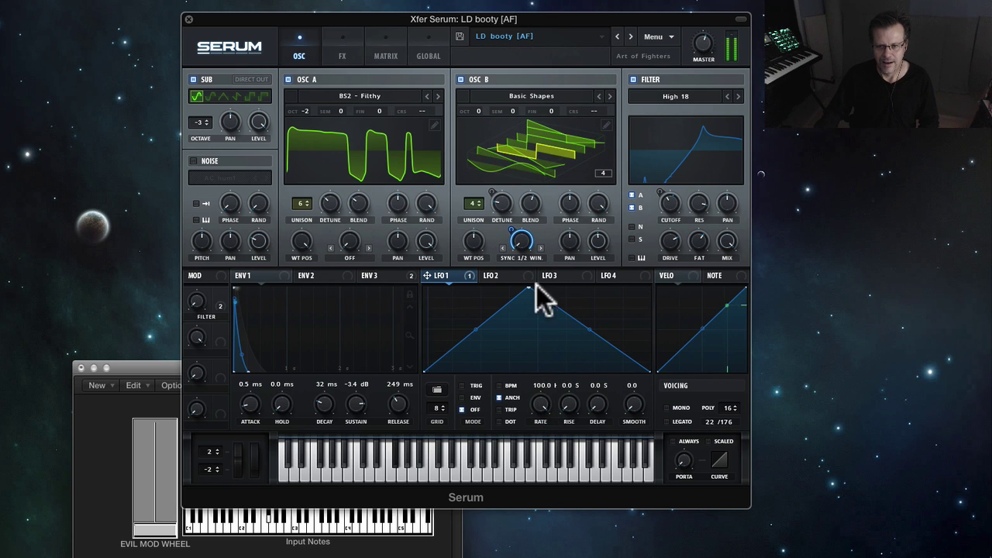
pyautogui.click(531, 159)
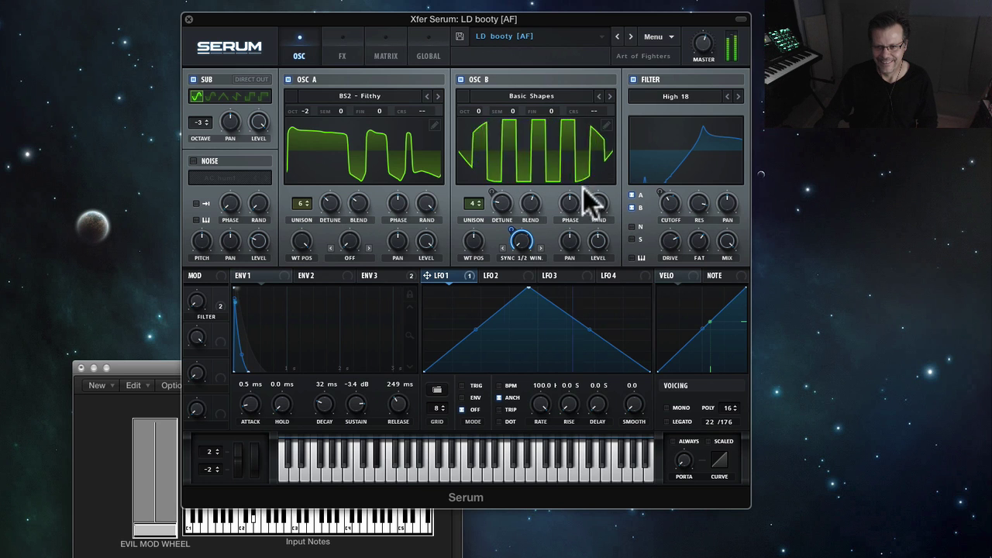
# - Browse onward through the lead presets, auditioning LD Dubrill [JD] and LD Hardstyle Lead [SN]
pyautogui.click(630, 37)
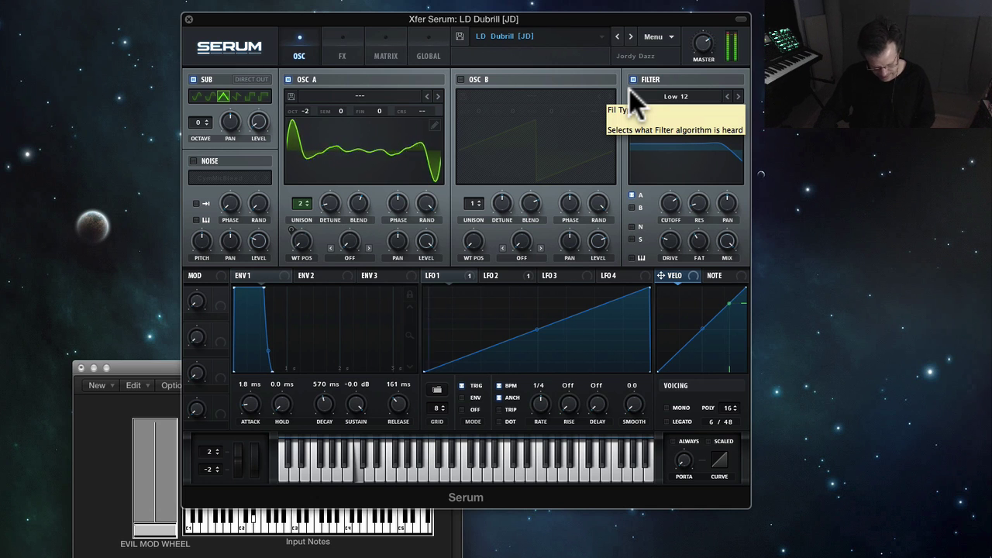
pyautogui.click(630, 36)
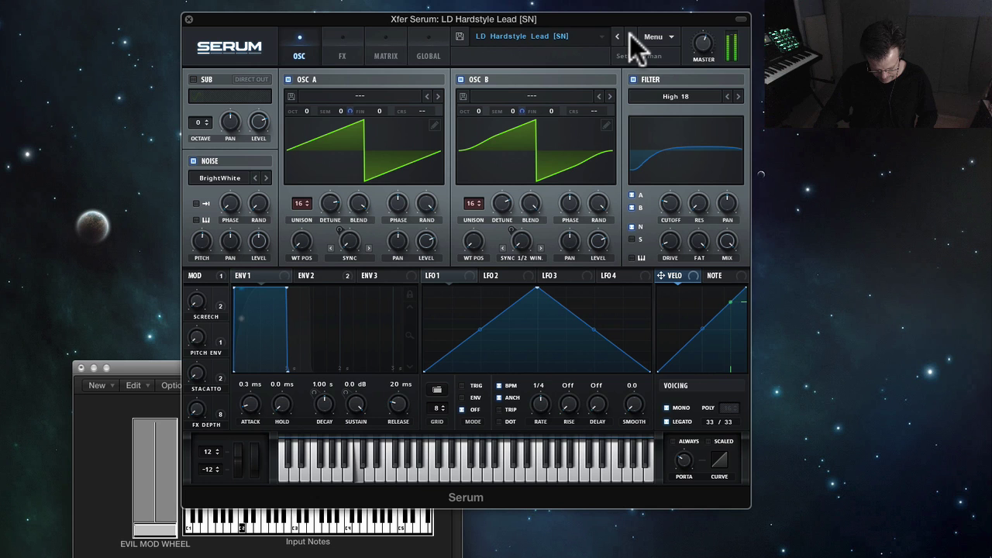
# - In the Hardstyle lead's effects, switch the EQ's high band to low-pass and raise its frequency, and return to the oscillator view
pyautogui.click(341, 51)
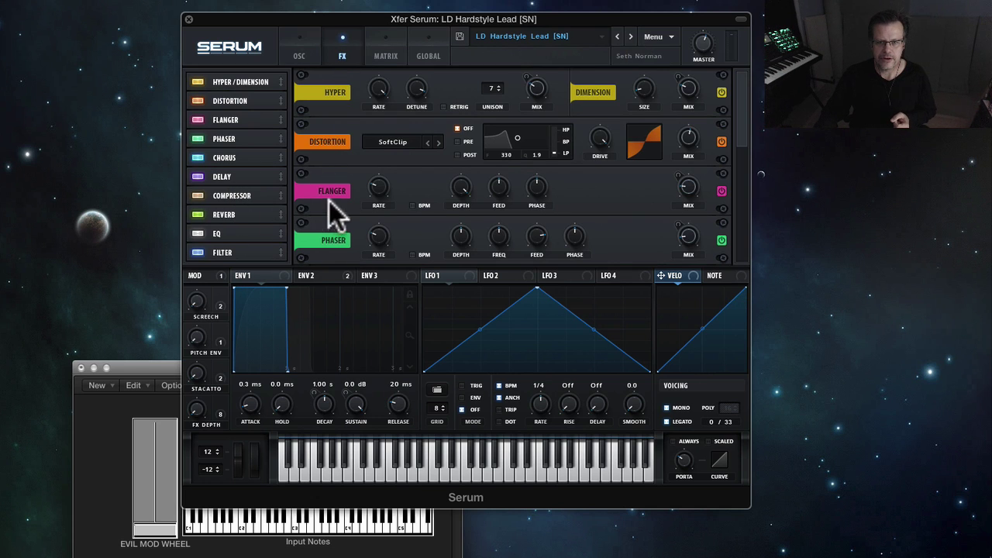
pyautogui.scroll(-6, 341, 198)
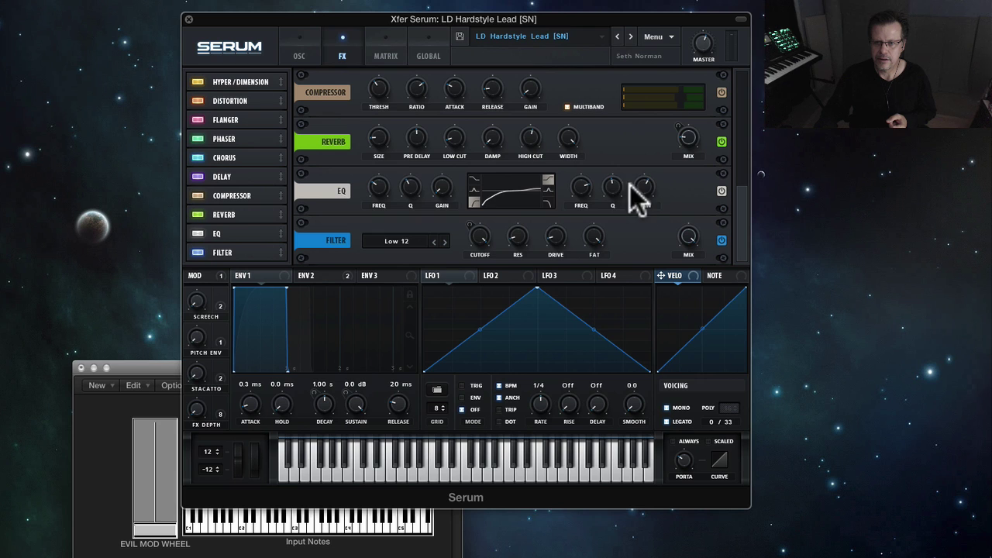
pyautogui.click(547, 182)
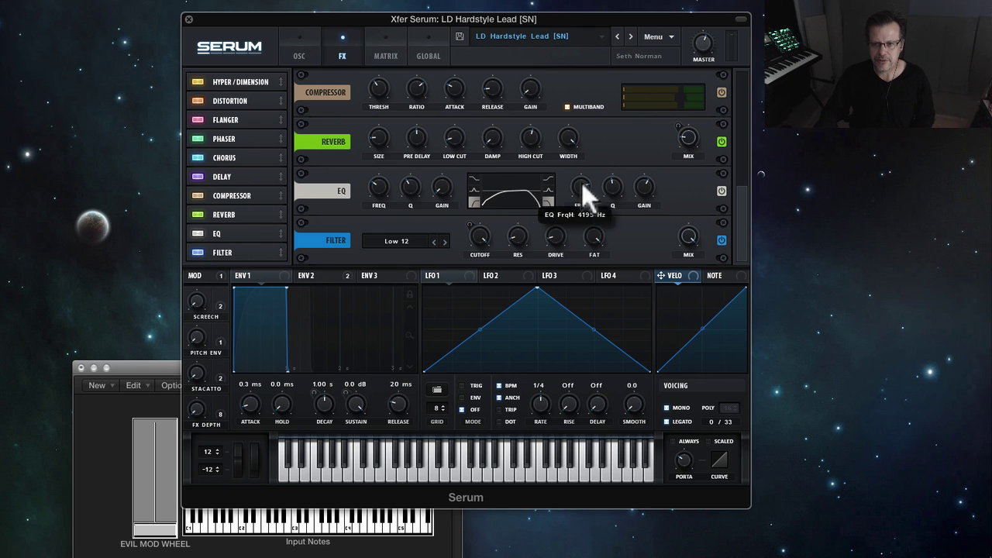
pyautogui.moveTo(581, 185); pyautogui.dragTo(594, 155)
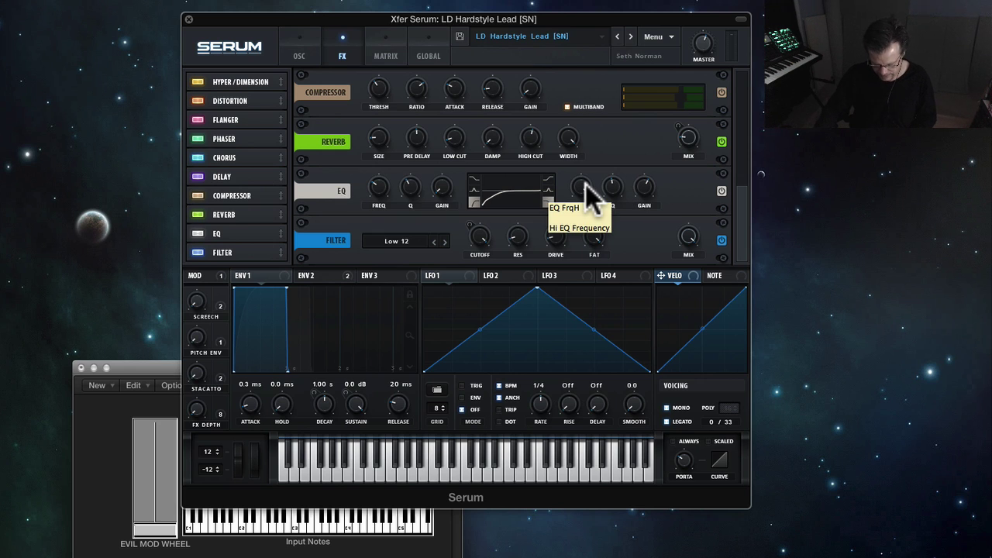
pyautogui.moveTo(585, 184); pyautogui.dragTo(513, 205)
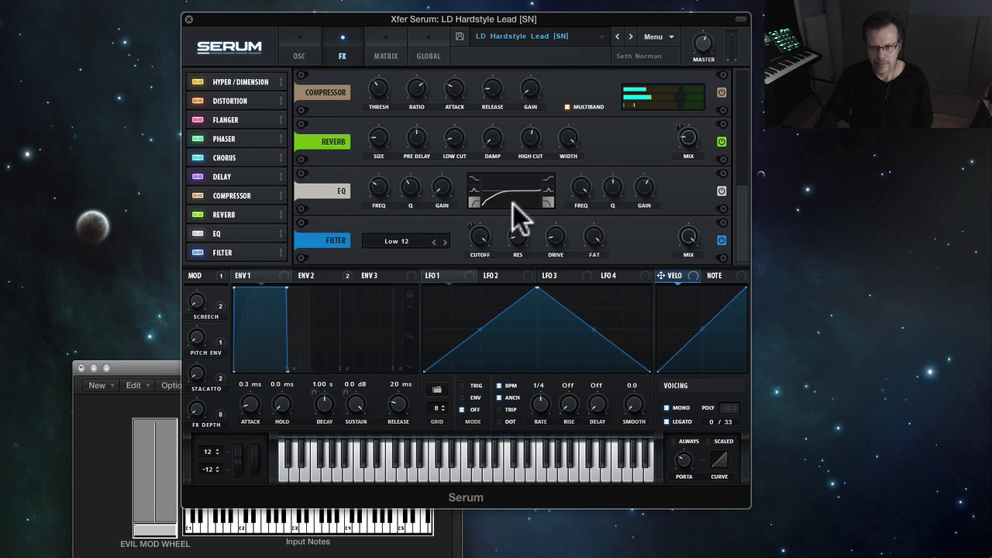
pyautogui.click(285, 50)
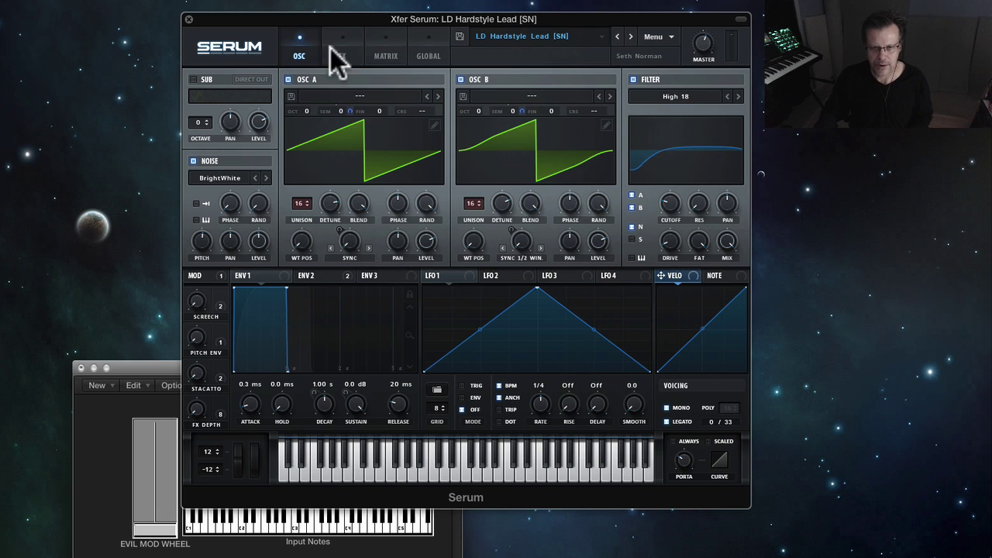
# - In the LD Junatic [AF] preset, raise LFO 1's middle point and slow its rate to 0.1 Hz
pyautogui.click(632, 37)
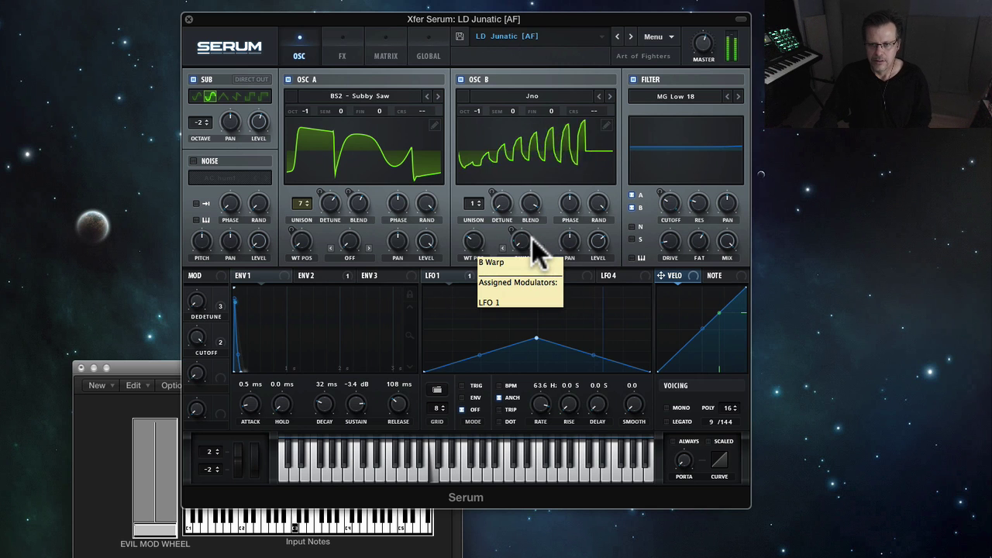
pyautogui.moveTo(536, 339); pyautogui.dragTo(535, 305)
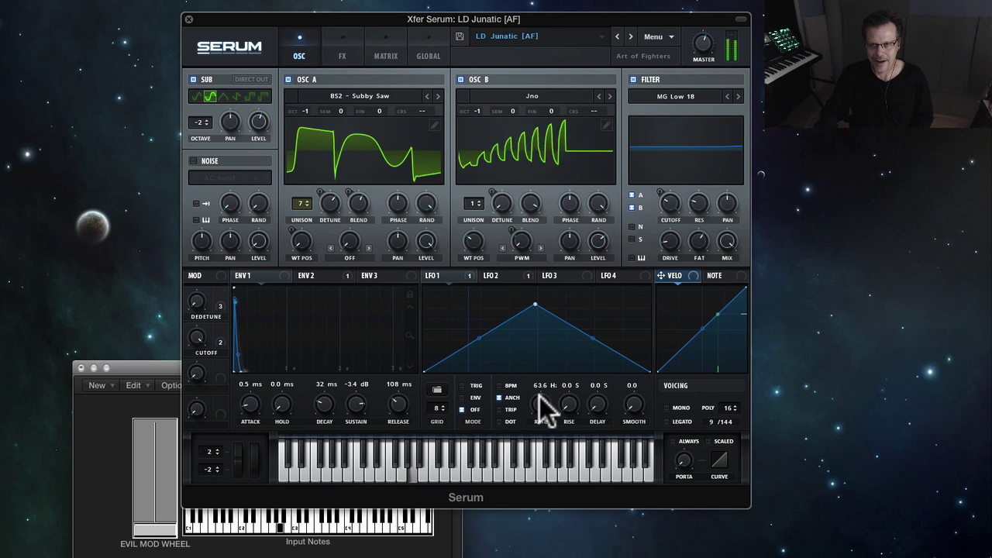
pyautogui.moveTo(540, 396); pyautogui.dragTo(535, 405)
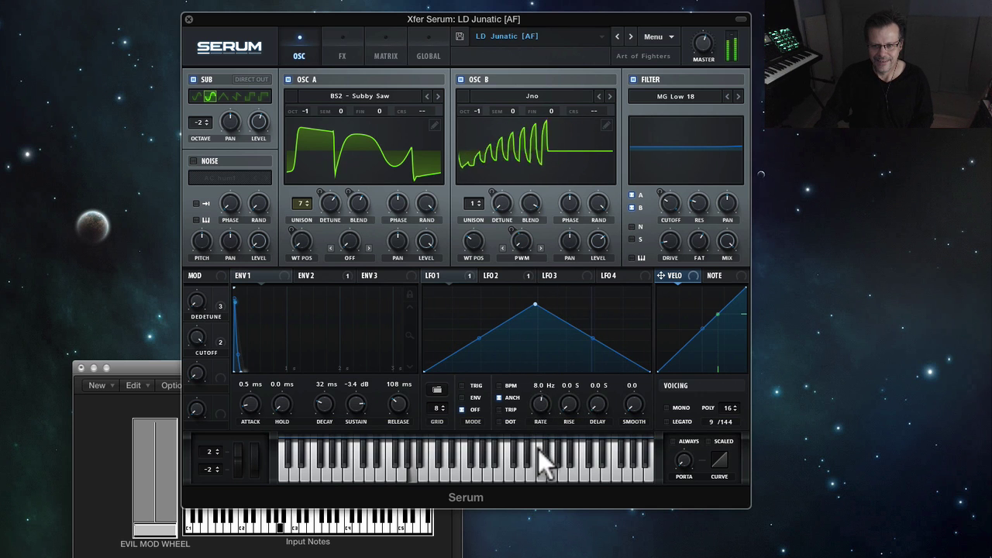
pyautogui.moveTo(538, 450); pyautogui.dragTo(559, 535)
# - Isolate oscillator B by switching off oscillator A, the filter and the sub oscillator
pyautogui.click(288, 79)
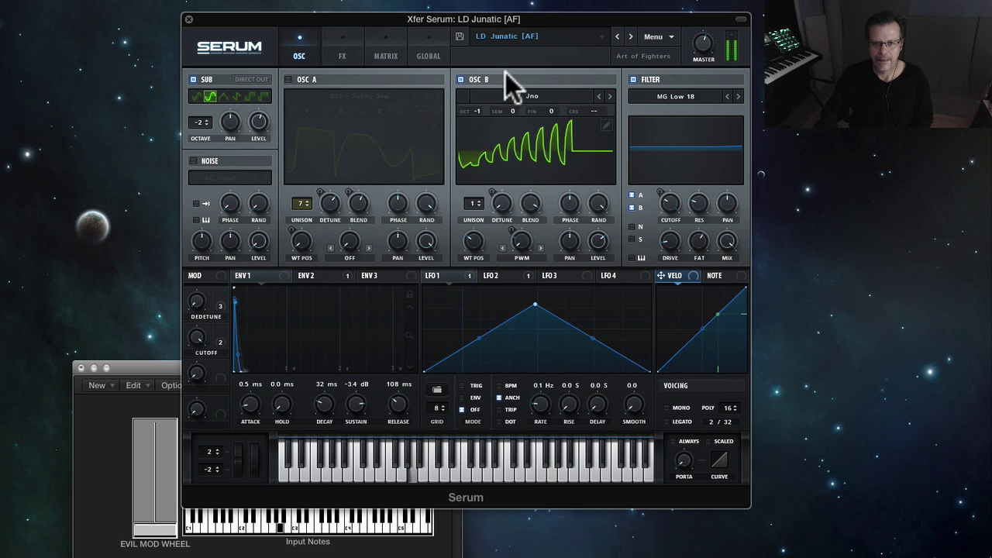
pyautogui.click(632, 79)
pyautogui.click(194, 79)
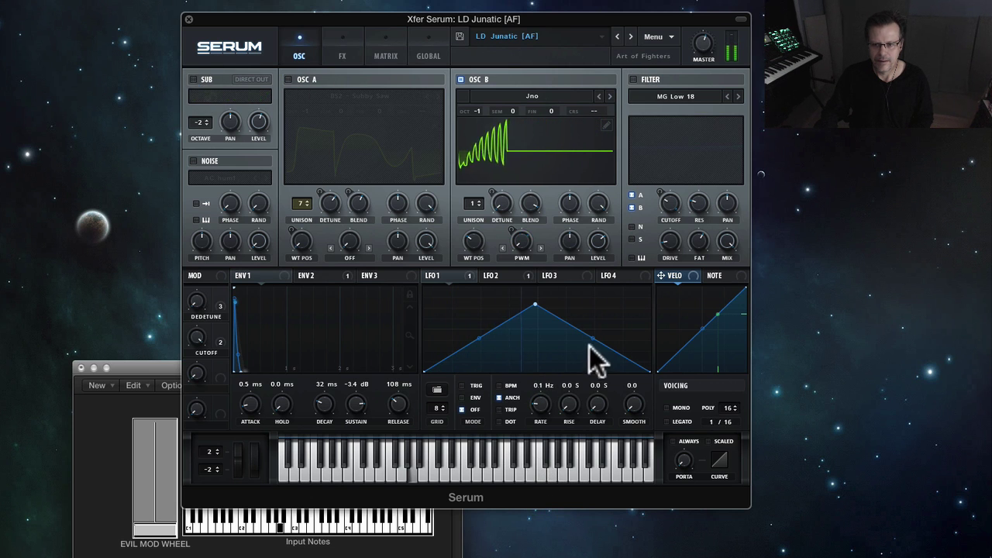
# - Sweep LFO 1's rate up to 100 Hz and back down to 0.8 Hz with oscillator B soloed
pyautogui.moveTo(546, 399); pyautogui.dragTo(563, 274)
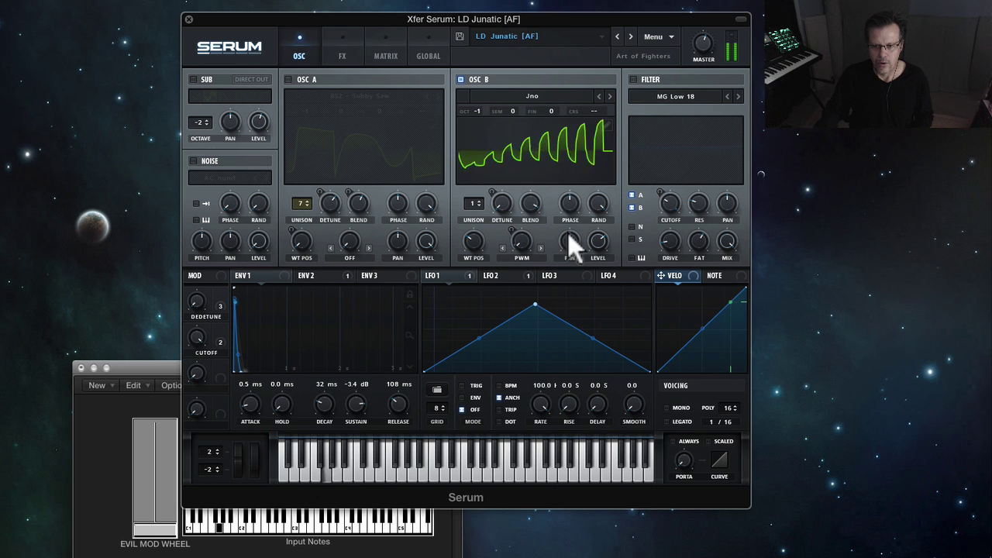
pyautogui.doubleClick(547, 406)
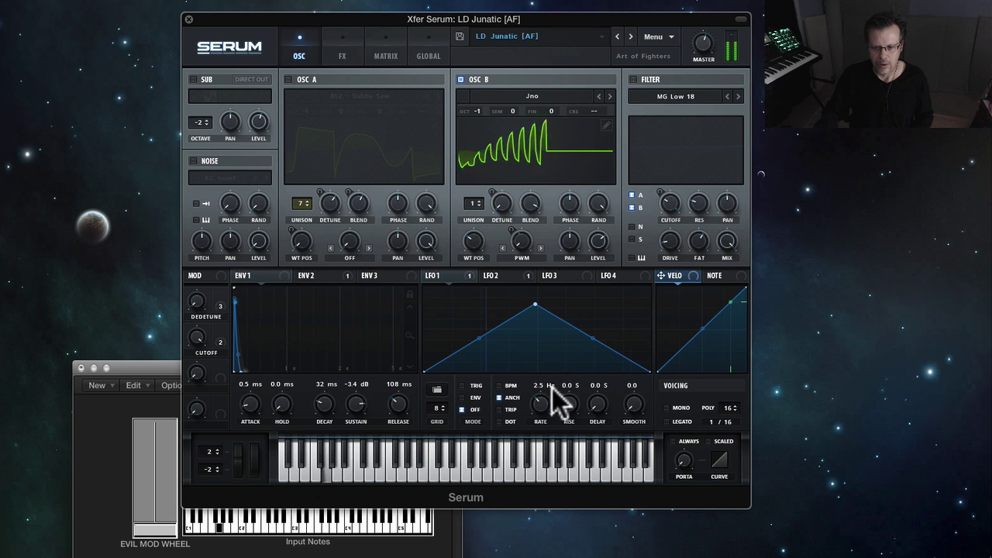
pyautogui.moveTo(552, 388)
pyautogui.mouseDown()
pyautogui.moveTo(559, 316)
pyautogui.moveTo(552, 394)
pyautogui.mouseUp()
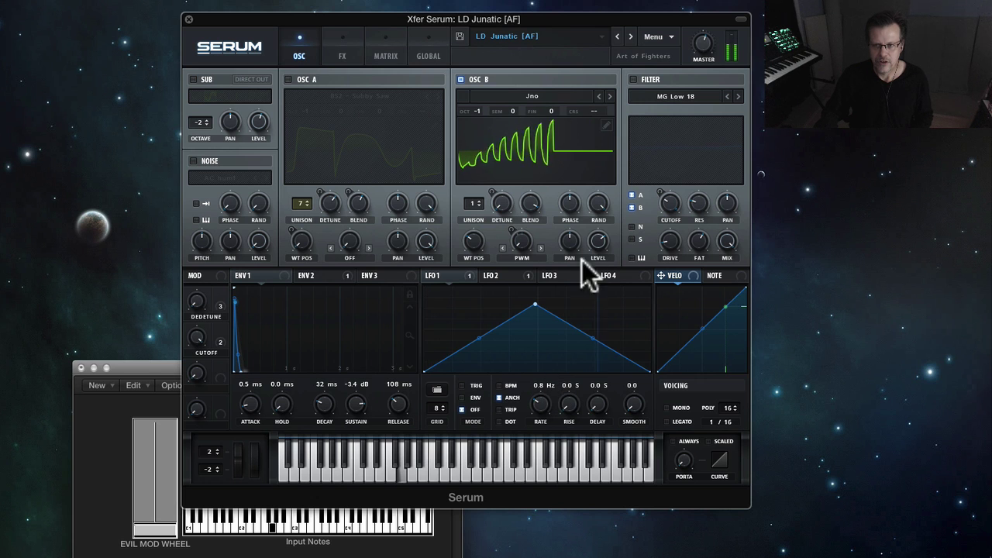
# - Switch oscillator A and the sub oscillator back on and raise LFO 1's rate to 100 Hz
pyautogui.click(289, 80)
pyautogui.click(193, 79)
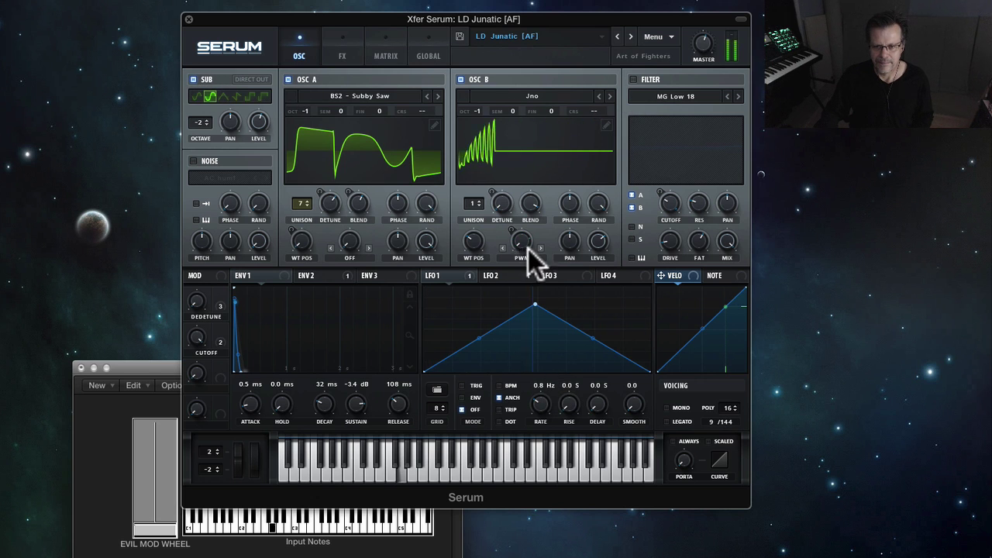
pyautogui.moveTo(544, 401); pyautogui.dragTo(558, 311)
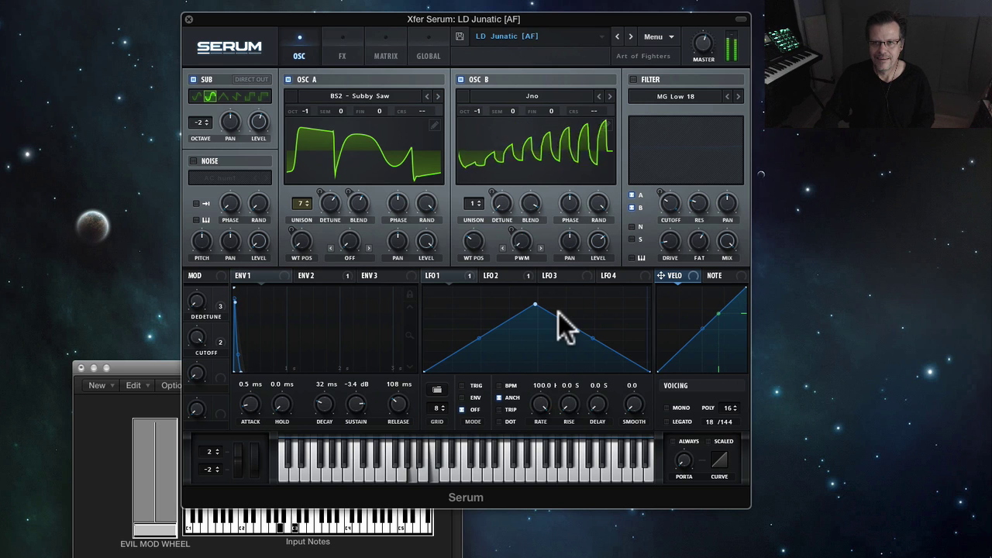
# - Browse past LD Noor Santoor [BR] to LD Pterodattero [AF] and set both of its oscillators to octave -1
pyautogui.click(630, 36)
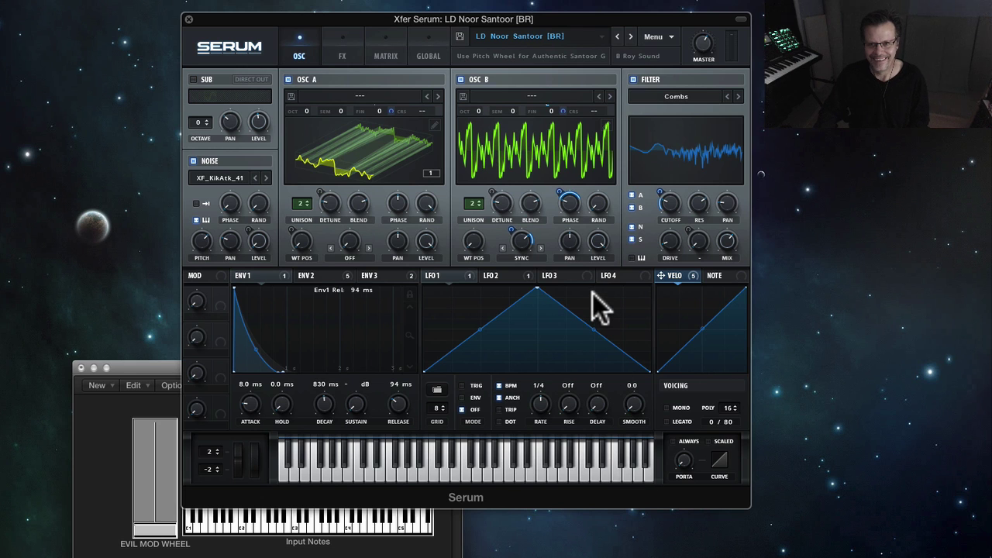
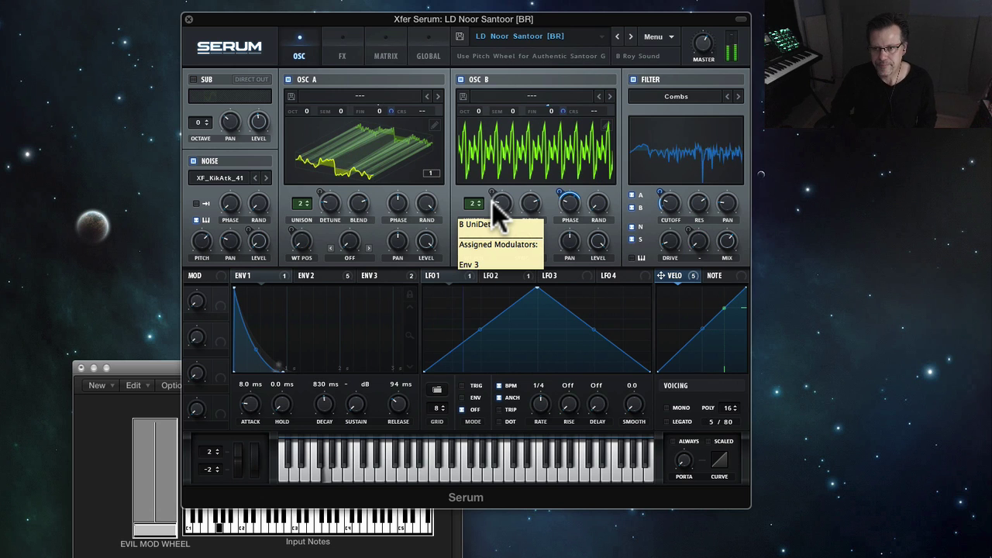
pyautogui.click(629, 36)
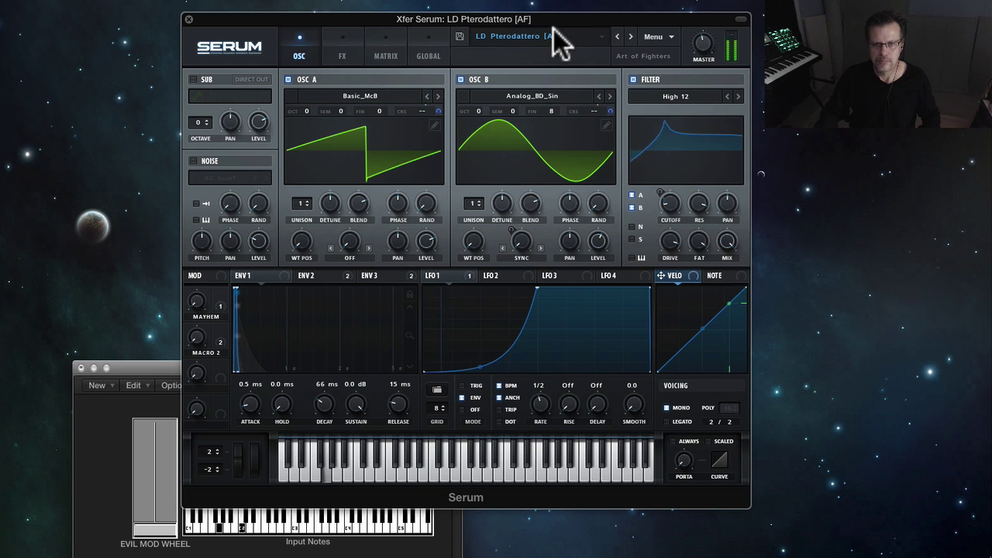
pyautogui.moveTo(304, 110); pyautogui.dragTo(315, 126)
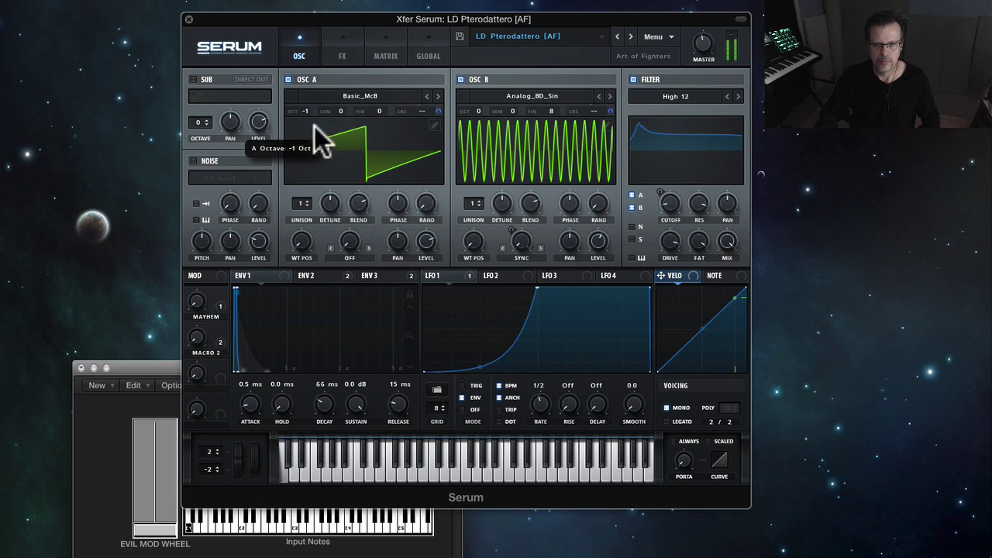
pyautogui.moveTo(477, 114); pyautogui.dragTo(478, 124)
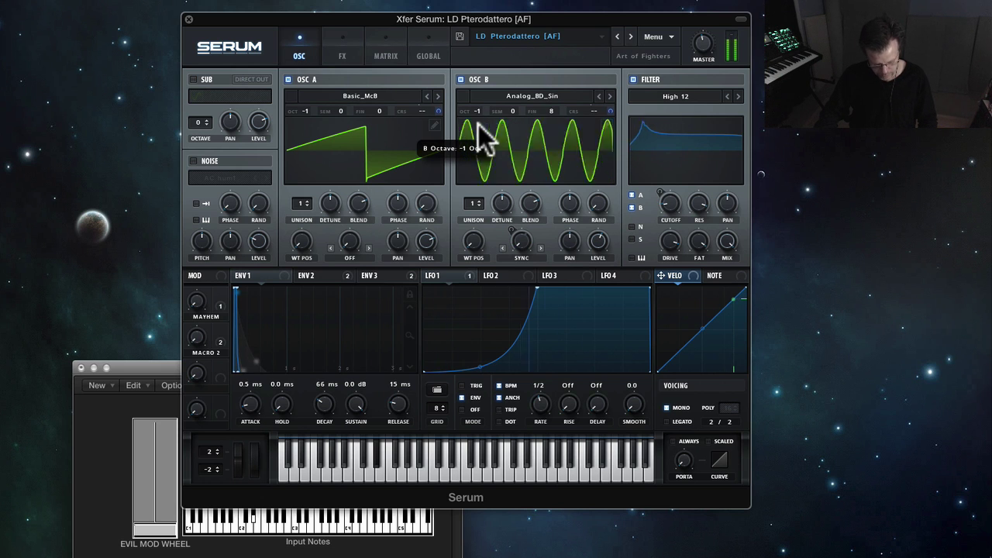
# - Audition the LD SAW Nirvana [AF], LD Titan [CFA] and MID Fenugreek [BR] presets
pyautogui.click(630, 37)
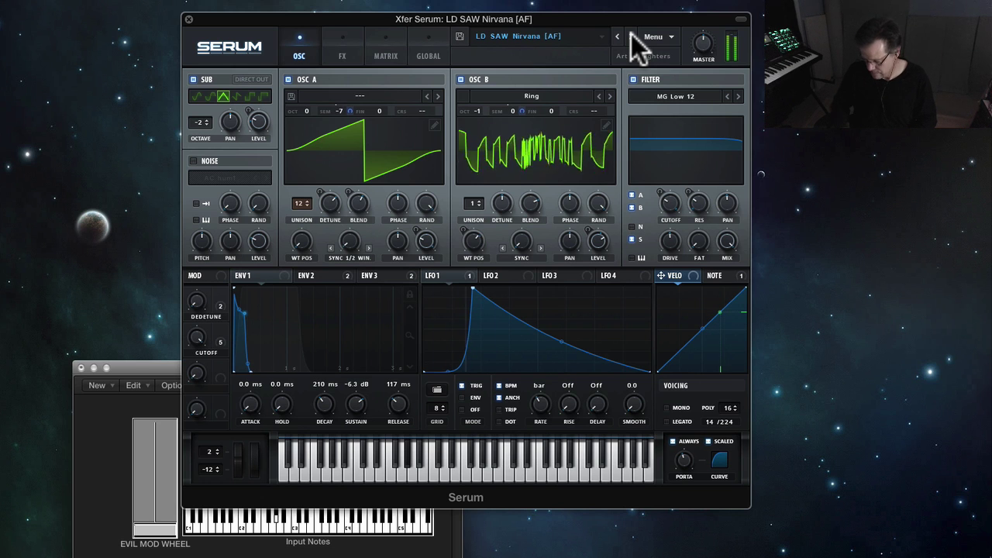
pyautogui.click(630, 36)
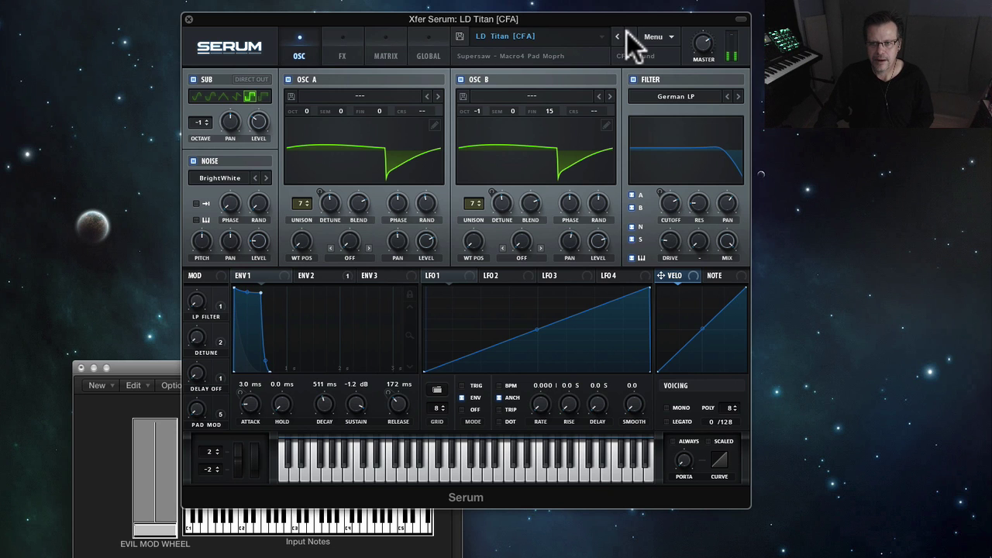
pyautogui.click(630, 36)
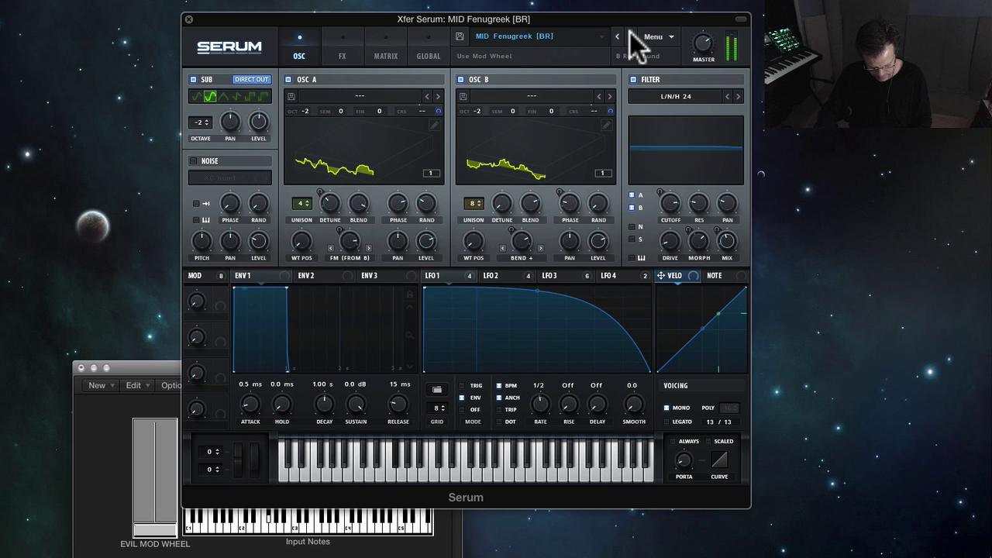
# - Audition the pad presets PD Beating Pad [AS], PD Centipad [7S] and PD CONTROL pad jp [AF]
pyautogui.click(629, 32)
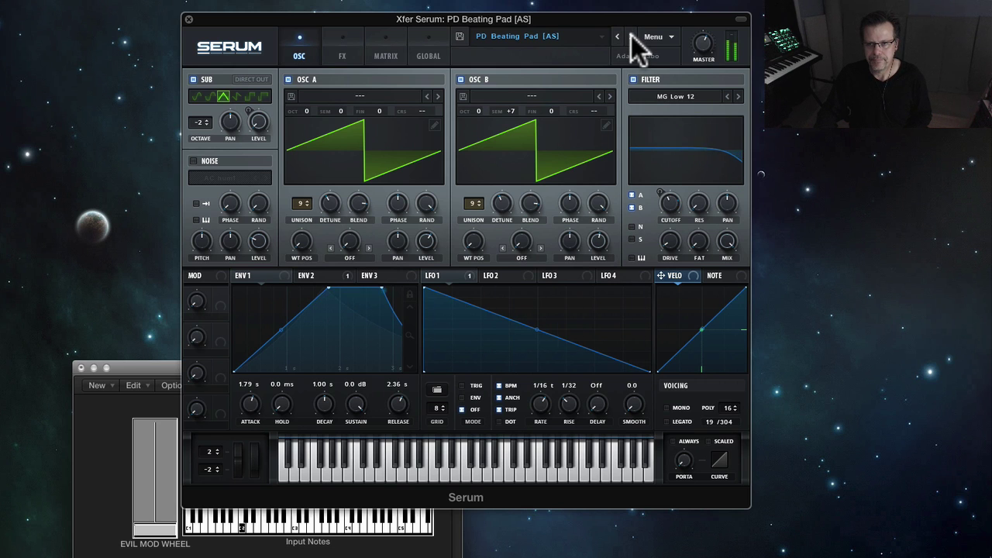
pyautogui.click(629, 32)
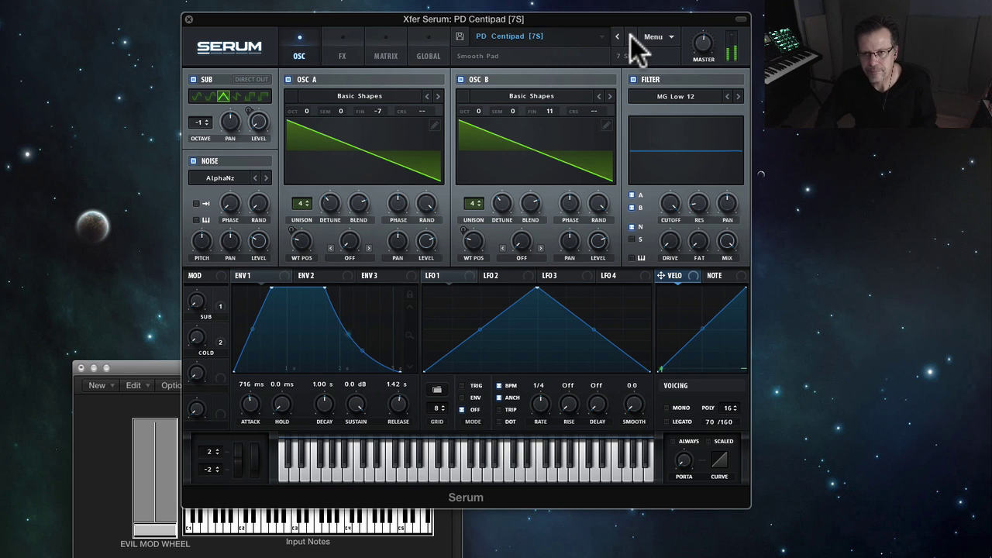
pyautogui.click(628, 36)
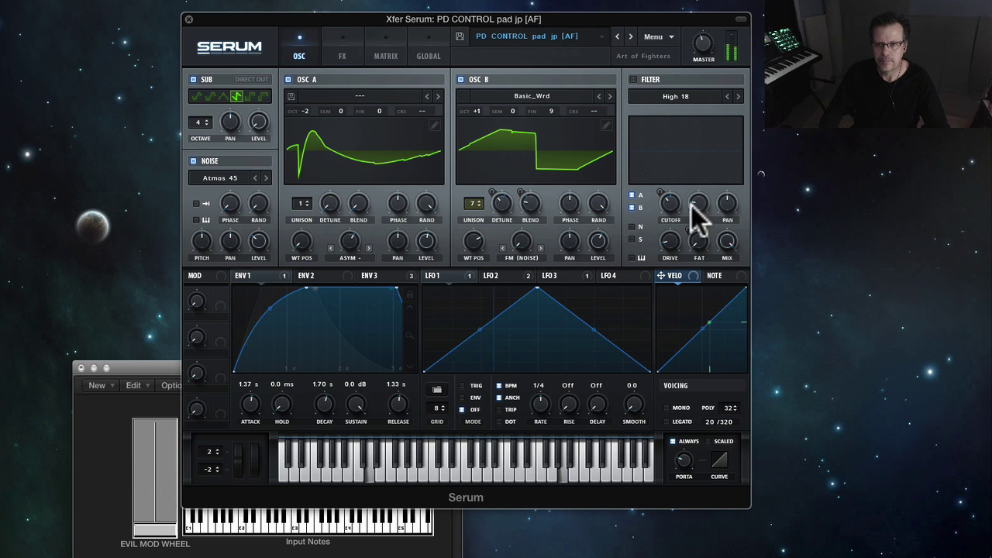
pyautogui.moveTo(671, 191)
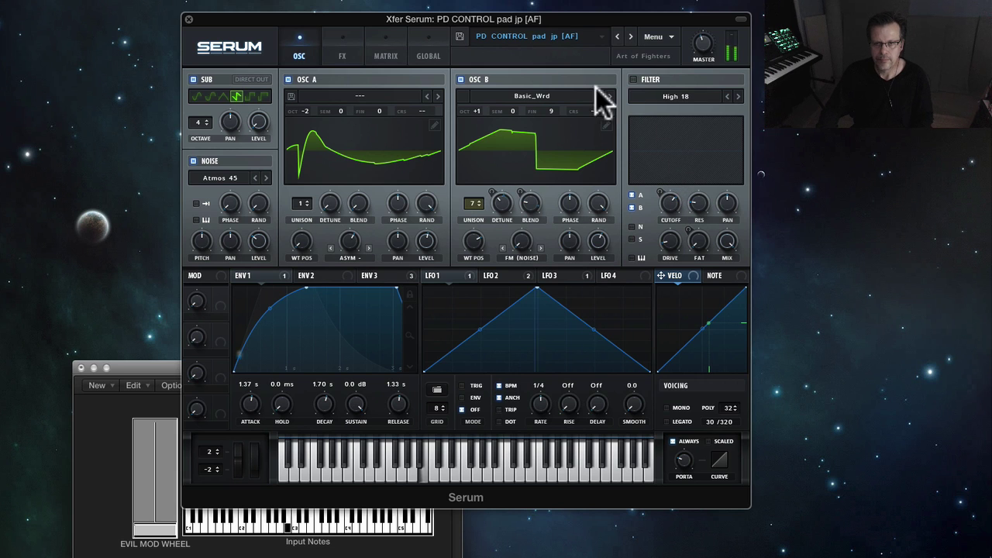
# - Sweep the cutoff, mix and fat amount of the MG Low 12 effects filter on the PD CONTROL pad jp [AF] preset
pyautogui.click(343, 53)
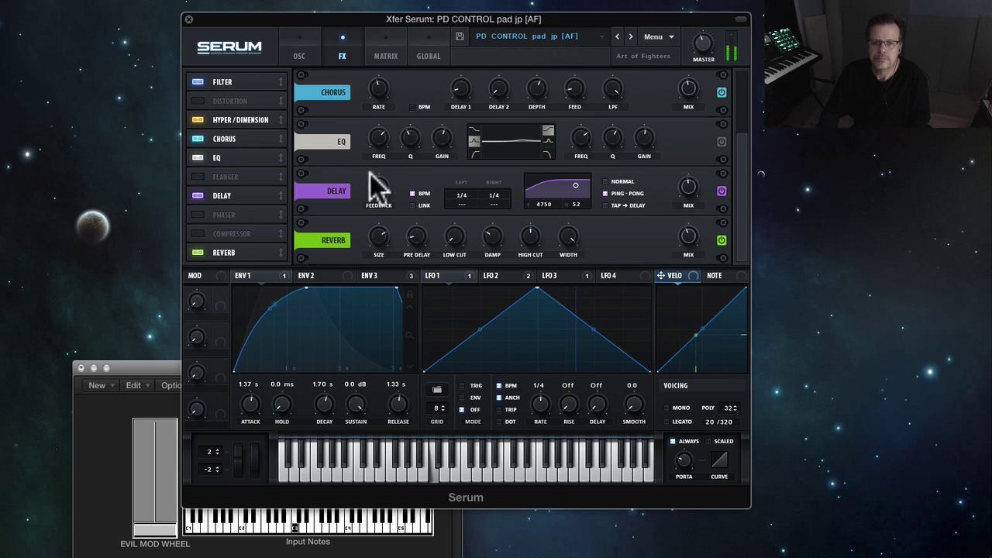
pyautogui.scroll(2, 318, 172)
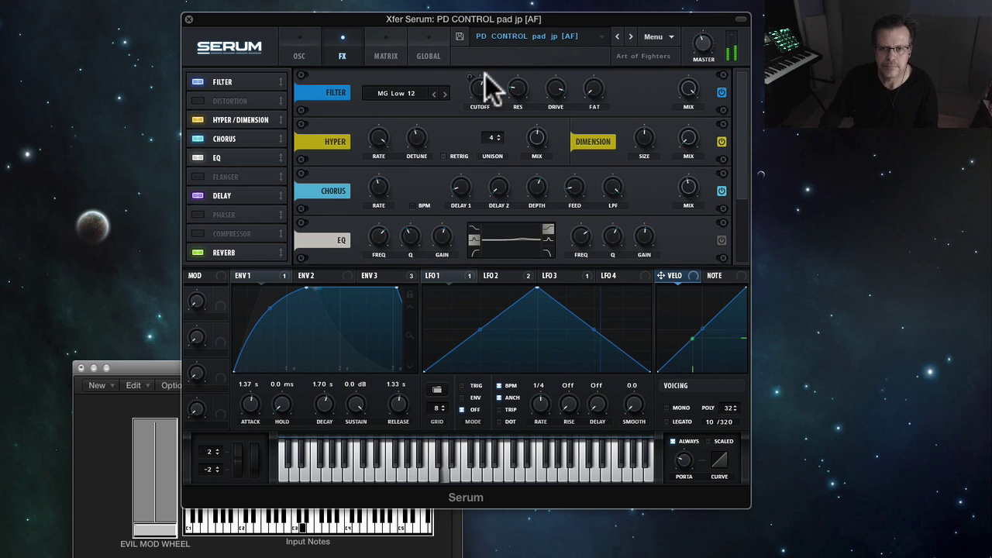
pyautogui.moveTo(485, 70)
pyautogui.moveTo(486, 43); pyautogui.dragTo(485, 69)
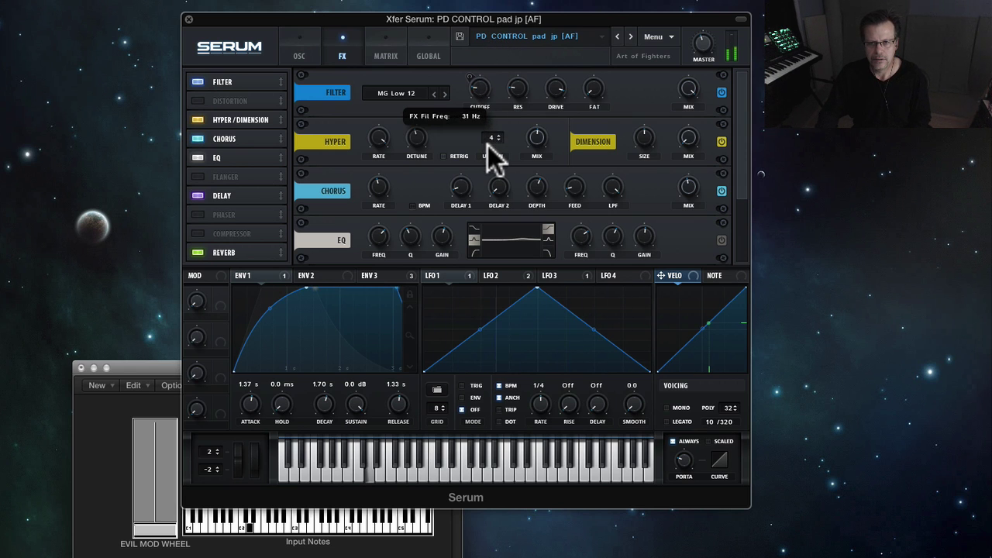
pyautogui.moveTo(487, 145); pyautogui.dragTo(537, 99)
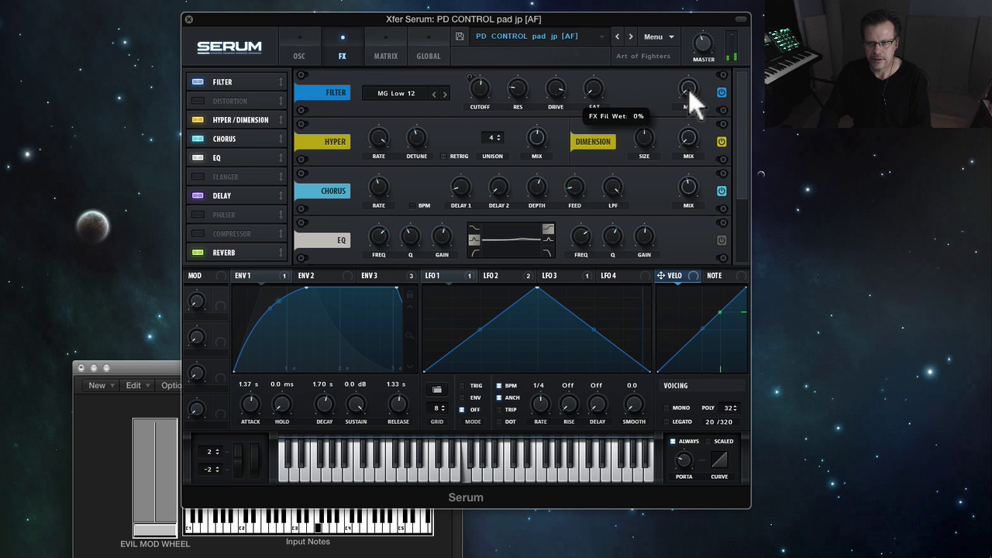
pyautogui.moveTo(688, 89); pyautogui.dragTo(682, 27)
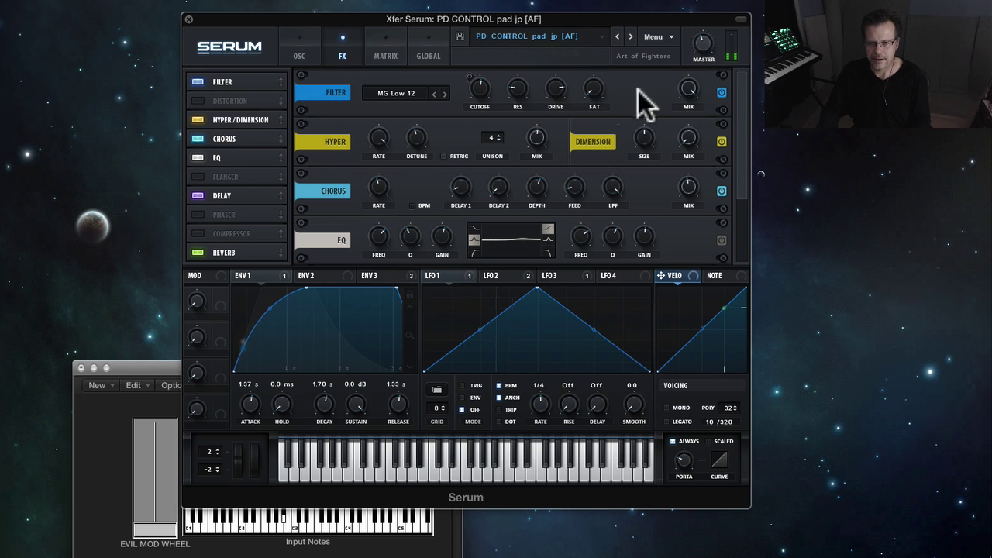
pyautogui.moveTo(480, 91); pyautogui.dragTo(516, 69)
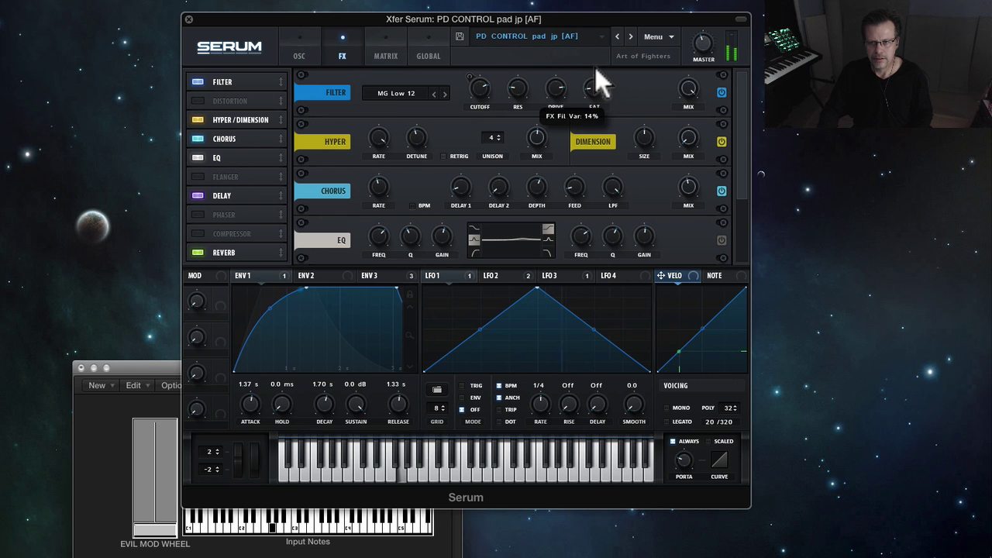
# - Audition PD Defiant [BR], and load PD Dont Go In There [JL] with its reverb mix raised to 98%
pyautogui.click(631, 37)
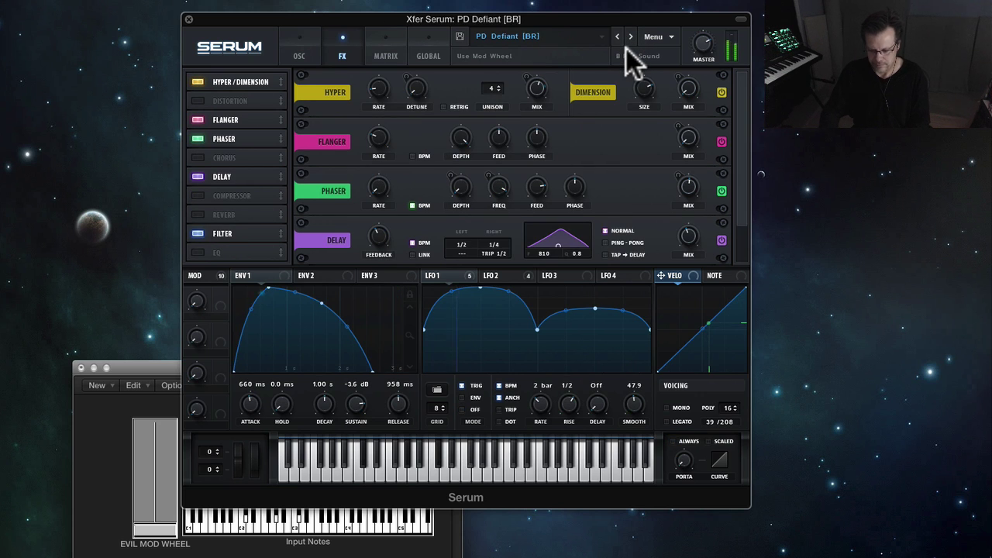
pyautogui.press('space')
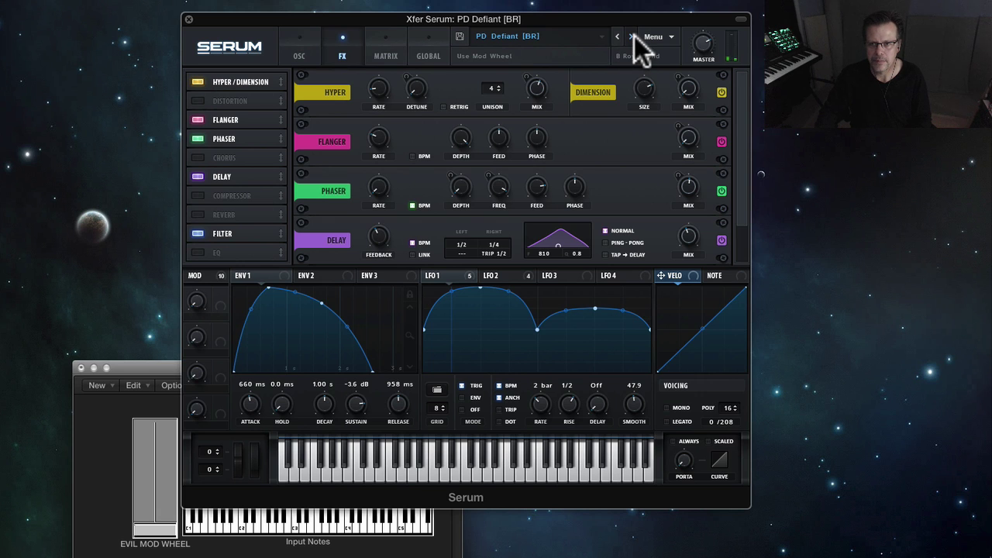
pyautogui.click(633, 36)
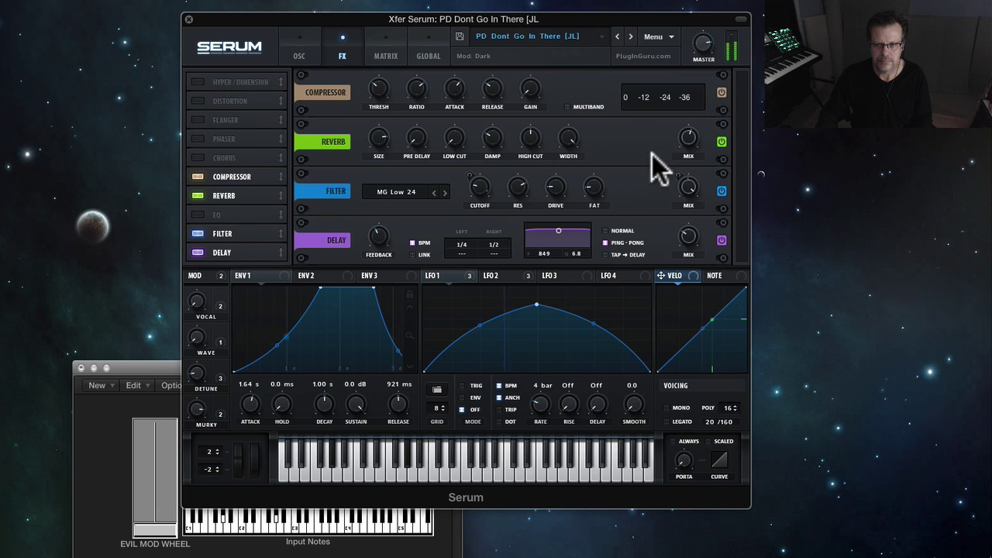
pyautogui.moveTo(695, 116); pyautogui.dragTo(698, 81)
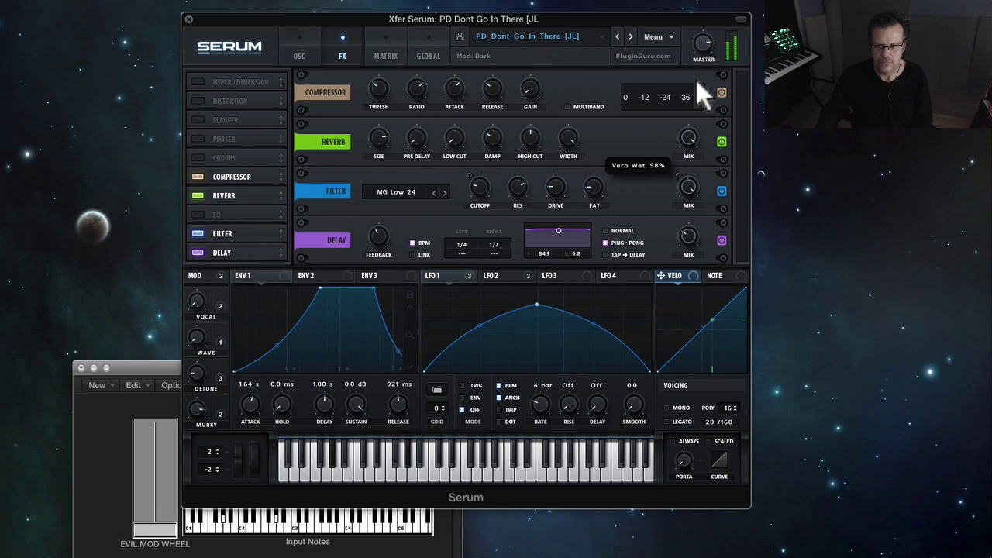
# - Show the oscillators of PD Dont Go In There [JL] and vary its Vocal, Wave, Detune and Murky macros
pyautogui.click(297, 40)
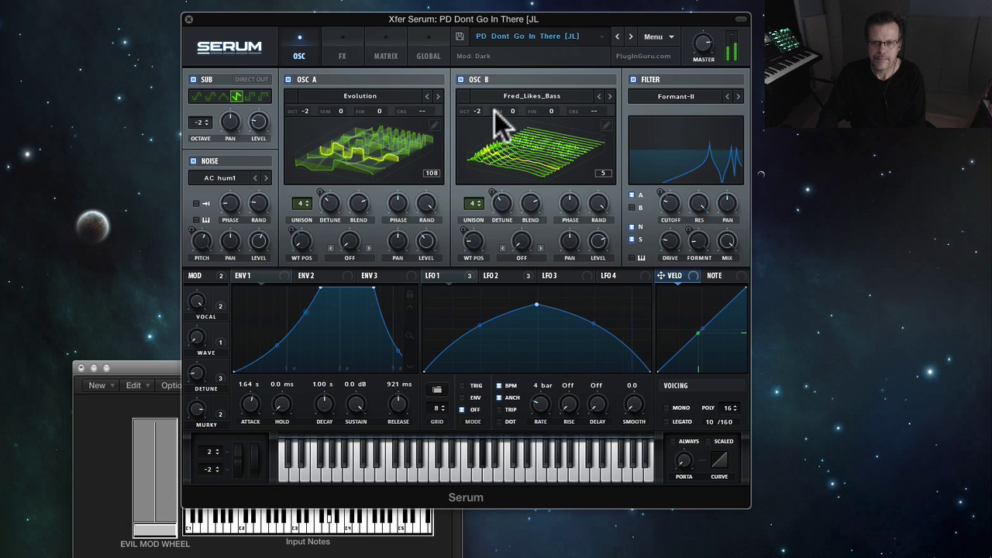
pyautogui.moveTo(193, 335); pyautogui.dragTo(205, 262)
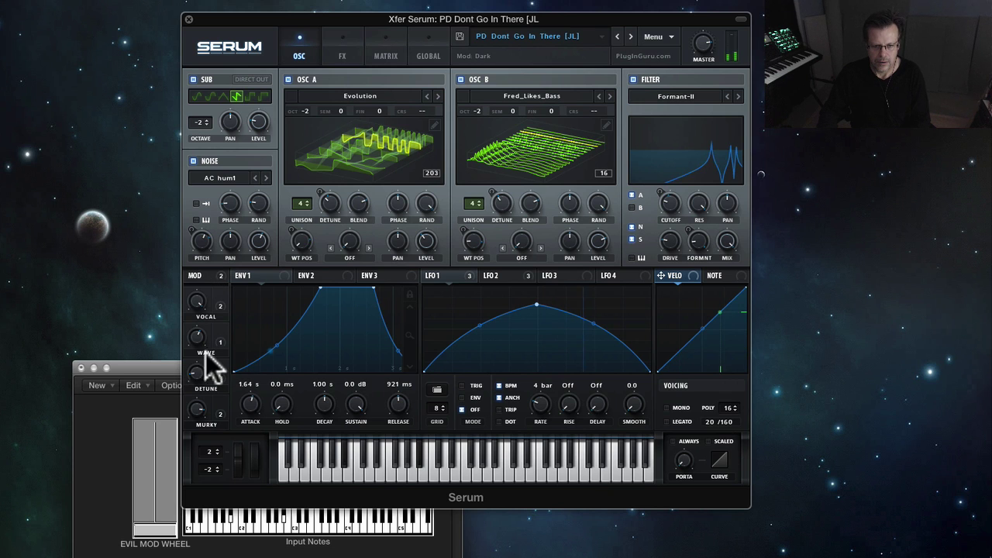
pyautogui.moveTo(204, 358); pyautogui.dragTo(218, 246)
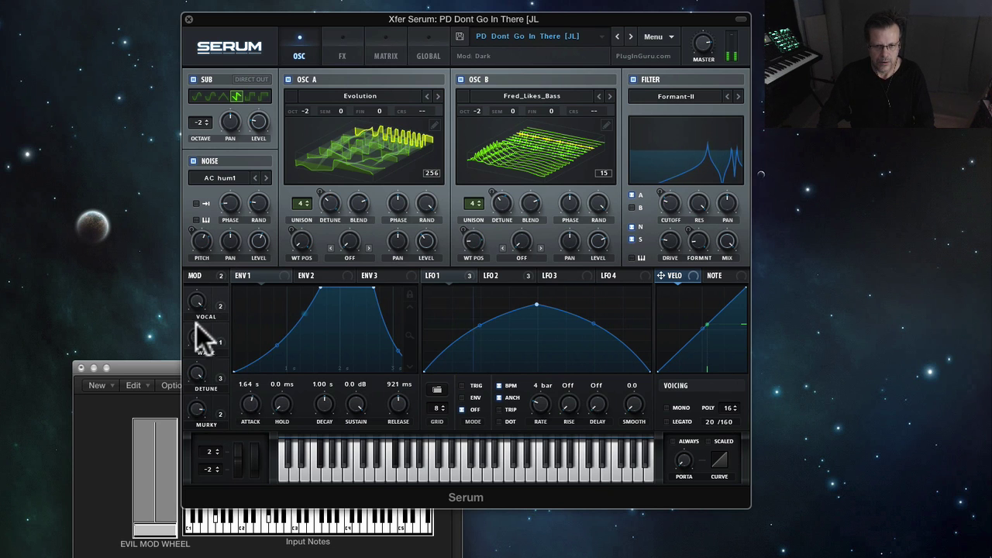
pyautogui.moveTo(199, 299)
pyautogui.moveTo(198, 357)
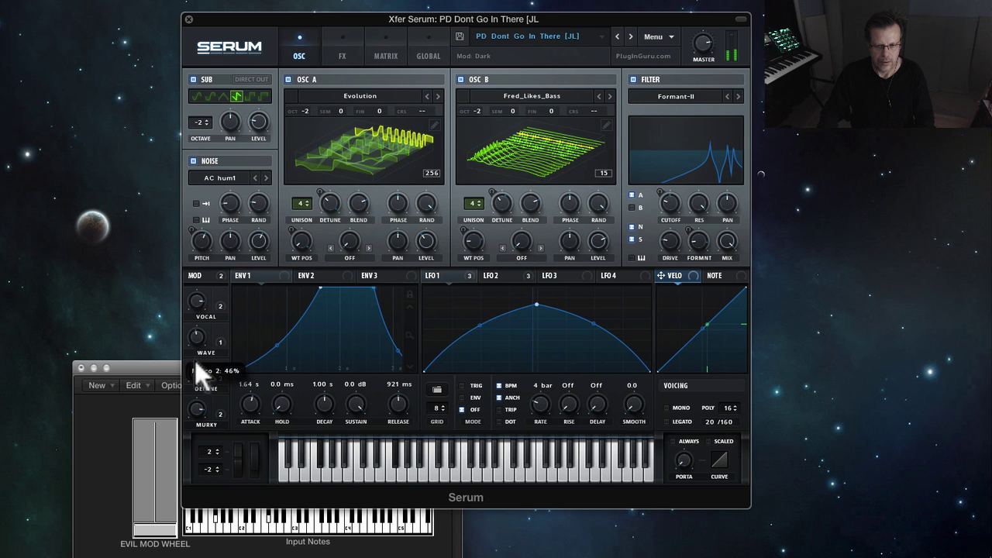
pyautogui.moveTo(195, 385); pyautogui.dragTo(198, 429)
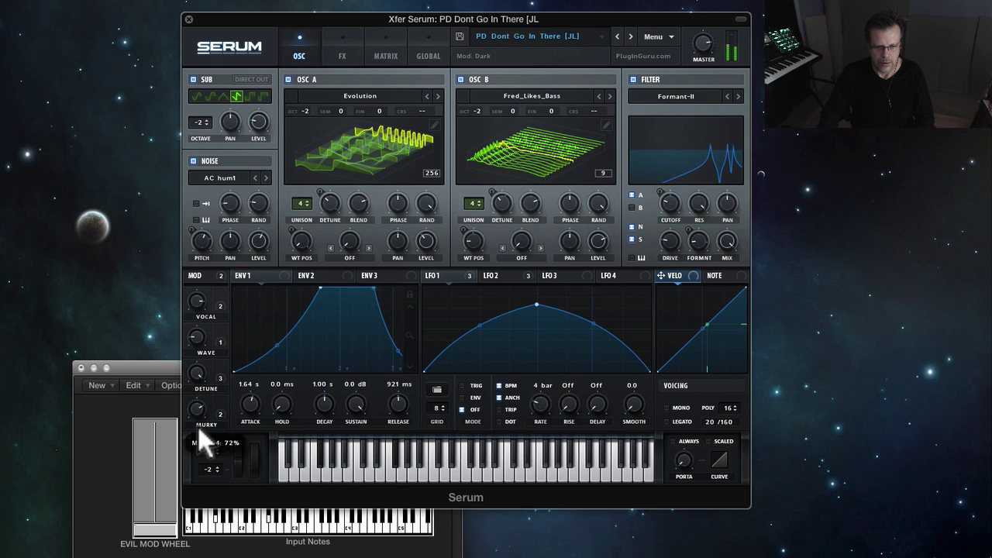
pyautogui.moveTo(203, 485); pyautogui.dragTo(221, 554)
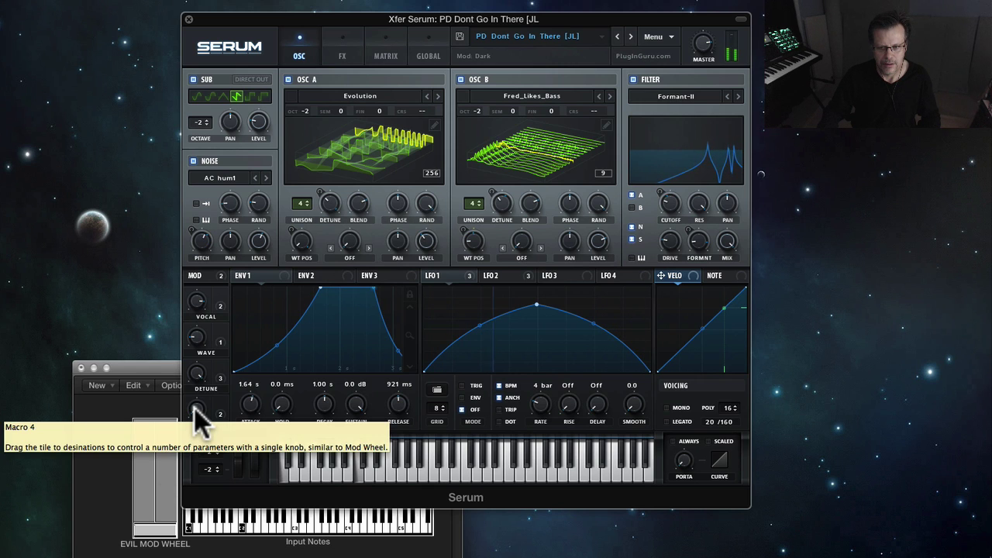
# - Load PD Epic Bandpass Pad [JL], lower its filter cutoff to 212 Hz, and advance to the following pad preset
pyautogui.click(632, 36)
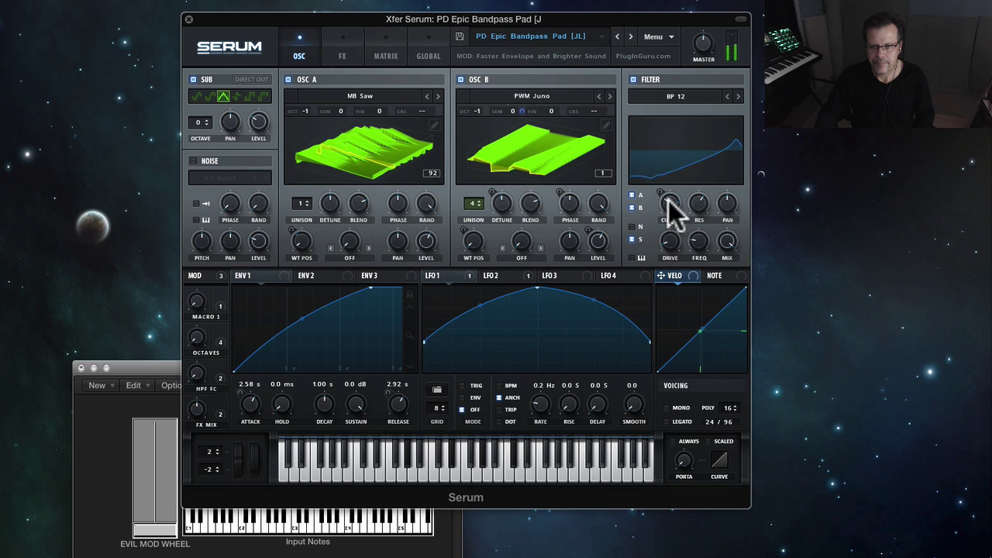
pyautogui.moveTo(669, 199)
pyautogui.mouseDown()
pyautogui.moveTo(668, 163)
pyautogui.moveTo(659, 210)
pyautogui.mouseUp()
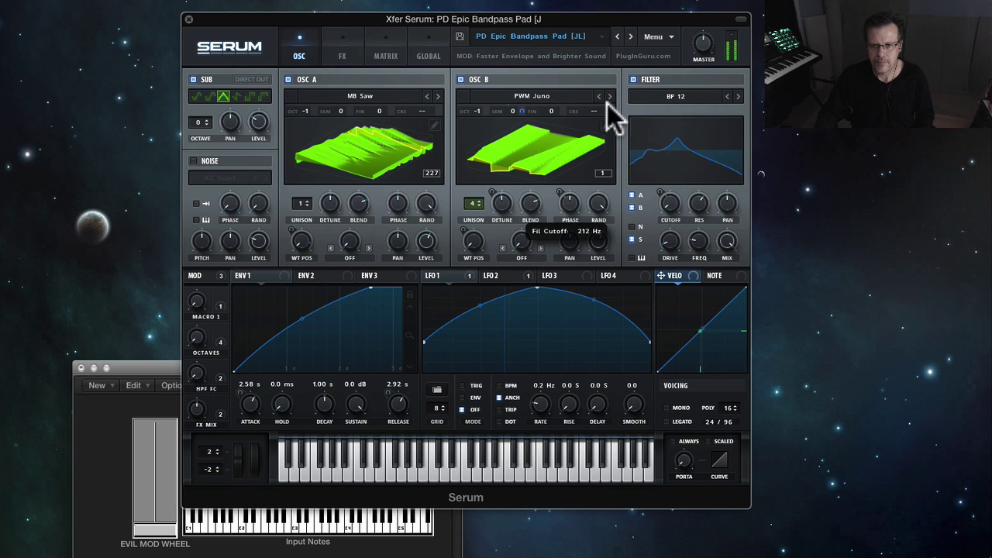
pyautogui.click(631, 36)
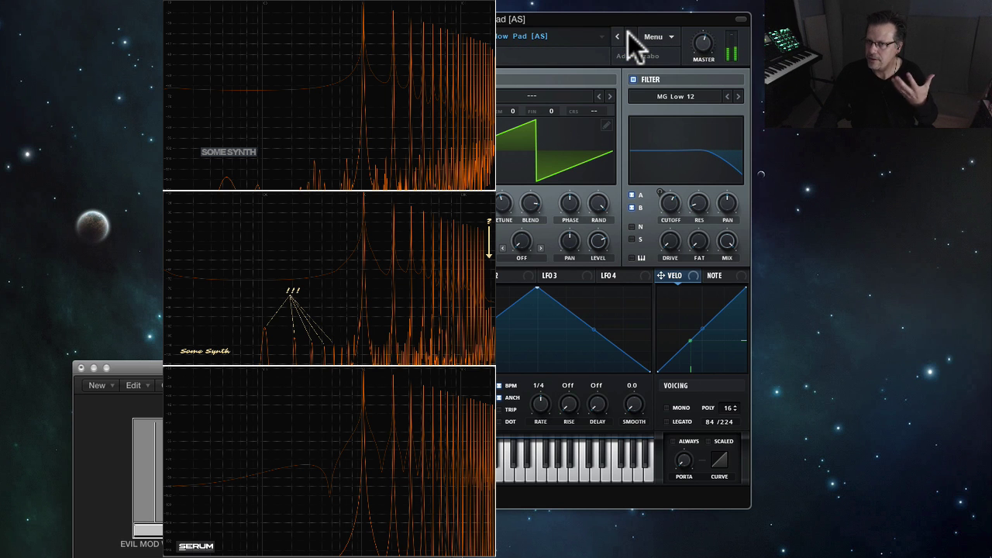
# - Audition the PD Too much drama [AF], PL Dyk Pyk [PL] and PL Phantoms [SD] presets
pyautogui.click(628, 32)
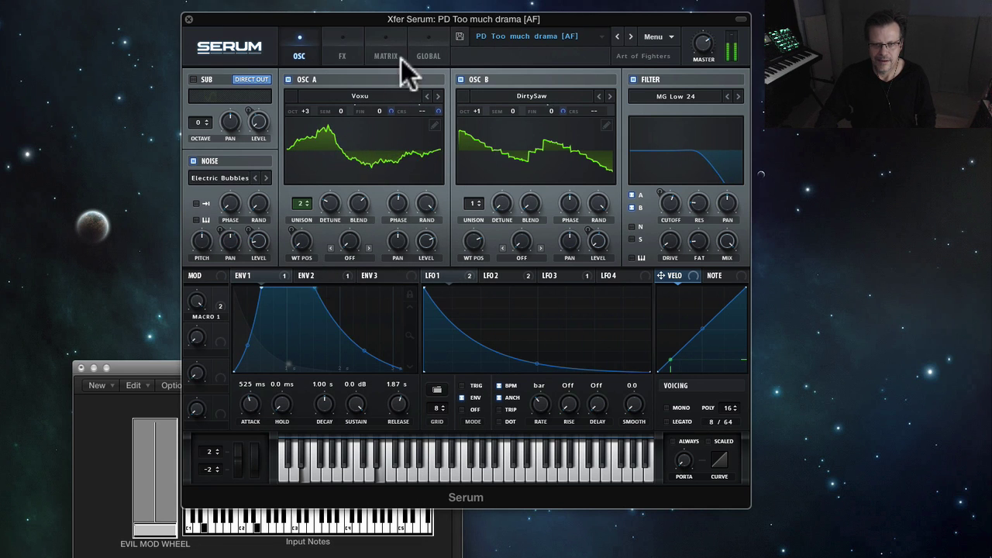
pyautogui.click(631, 37)
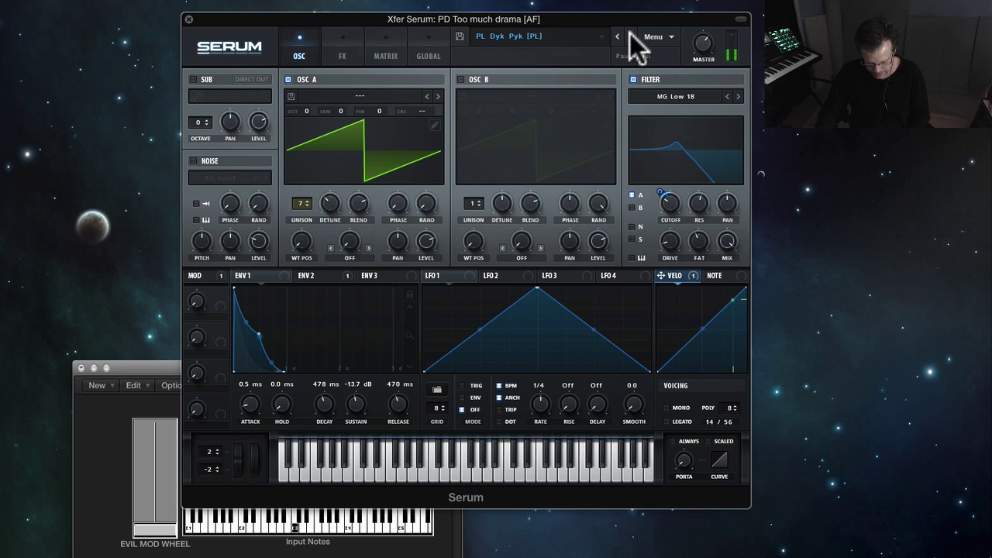
pyautogui.click(630, 35)
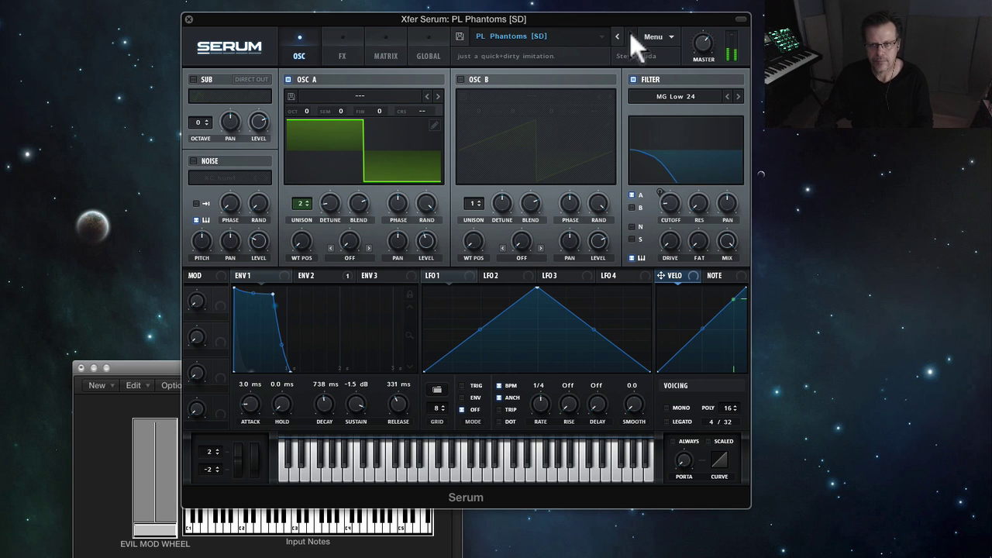
# - Reshape LFO 1 of the PR Dirty Kick [SN] preset into one rounded fall to zero and set its rate to 1/2
pyautogui.click(631, 35)
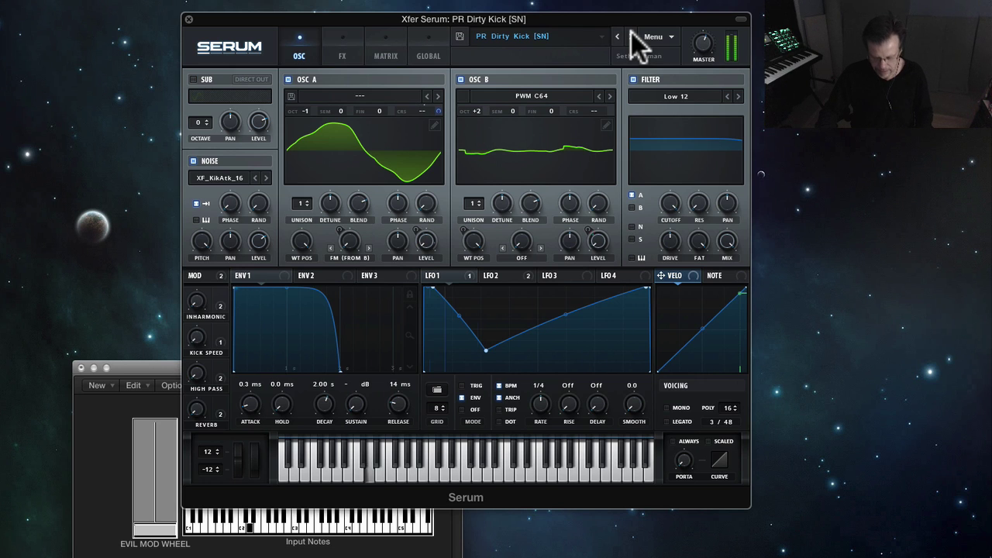
pyautogui.moveTo(486, 350); pyautogui.dragTo(576, 405)
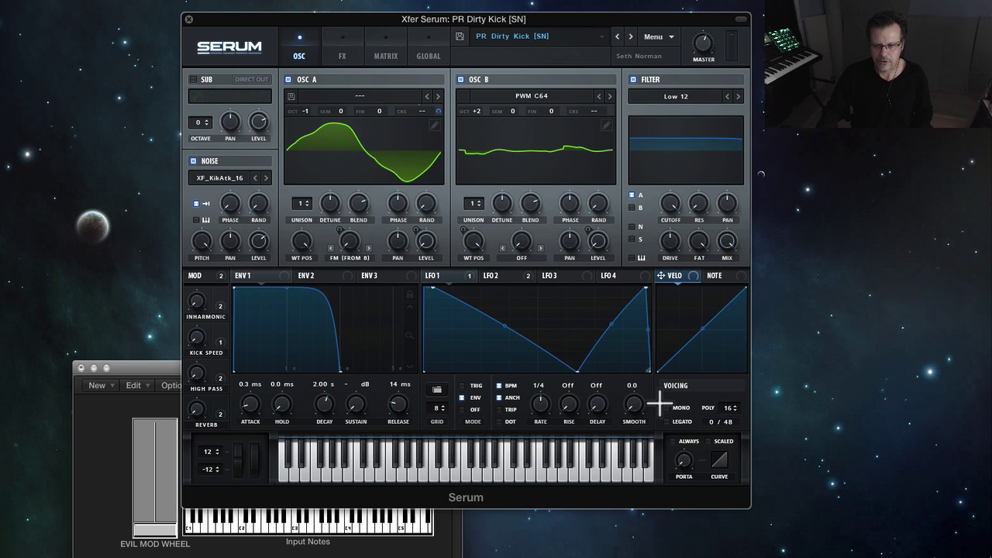
pyautogui.moveTo(645, 286); pyautogui.dragTo(675, 406)
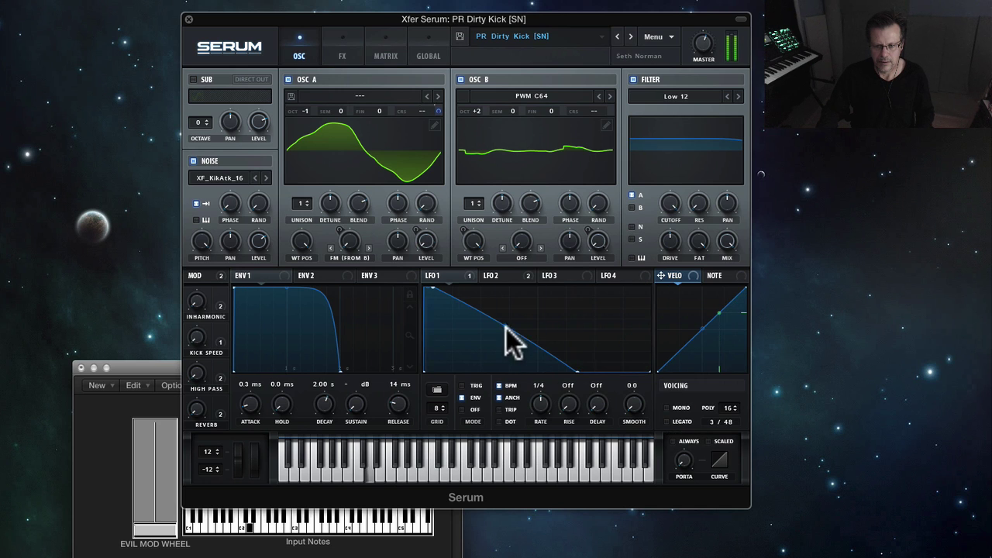
pyautogui.moveTo(506, 328); pyautogui.dragTo(488, 304)
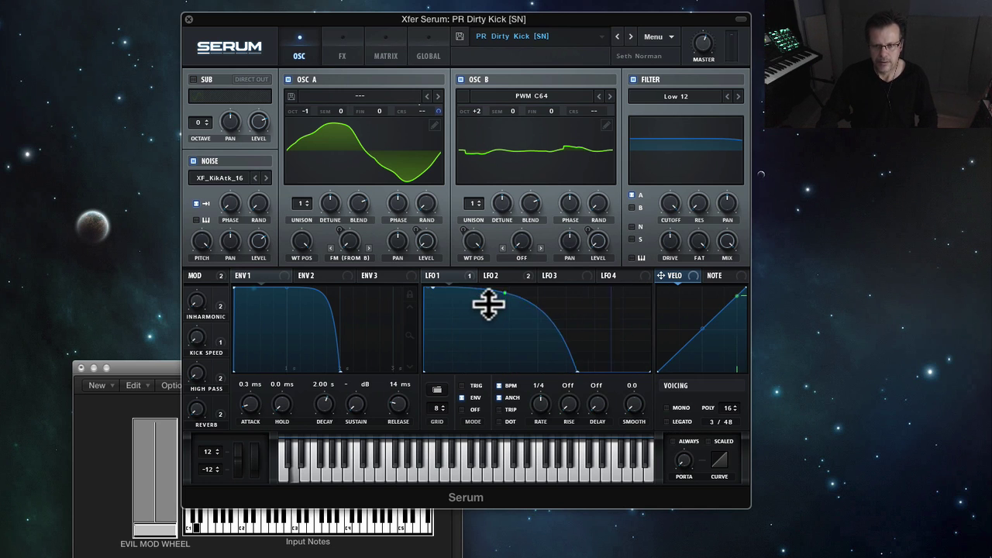
pyautogui.moveTo(537, 405); pyautogui.dragTo(550, 364)
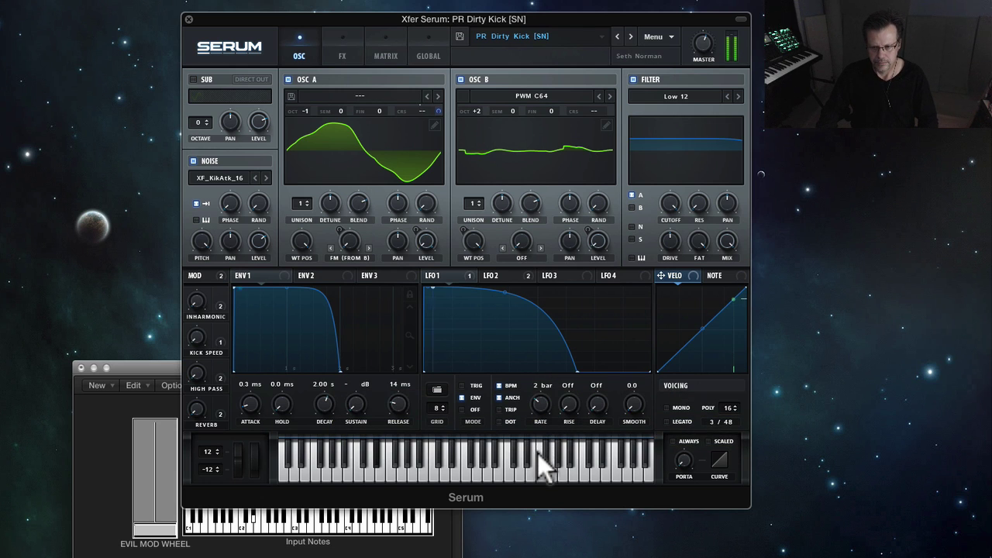
pyautogui.moveTo(537, 452); pyautogui.dragTo(547, 471)
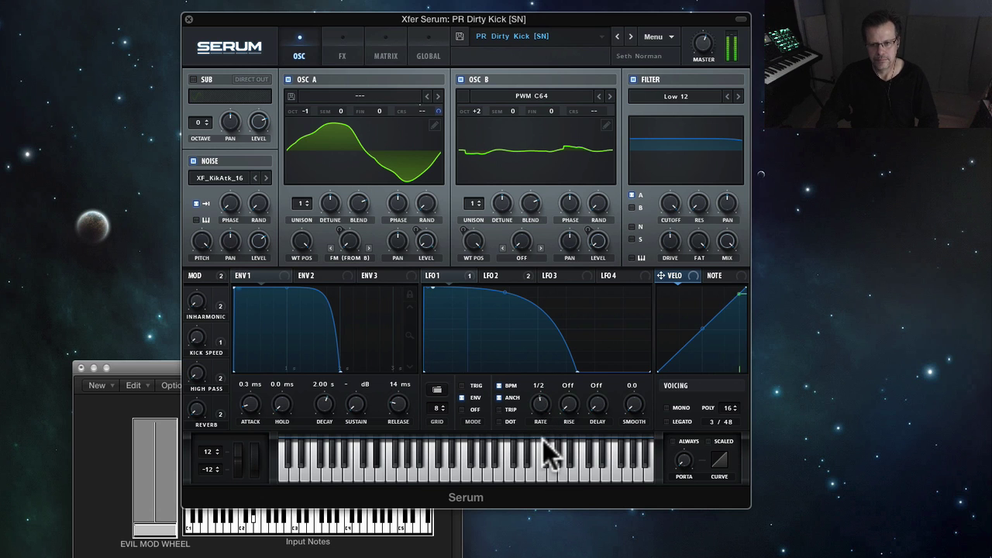
# - Audition the synth presets SY CRAZYFEST [BS], SY electro-y chords [GI], SY Linear Arithmetic [FP] and SY Poly Numana [ASL]
pyautogui.click(617, 37)
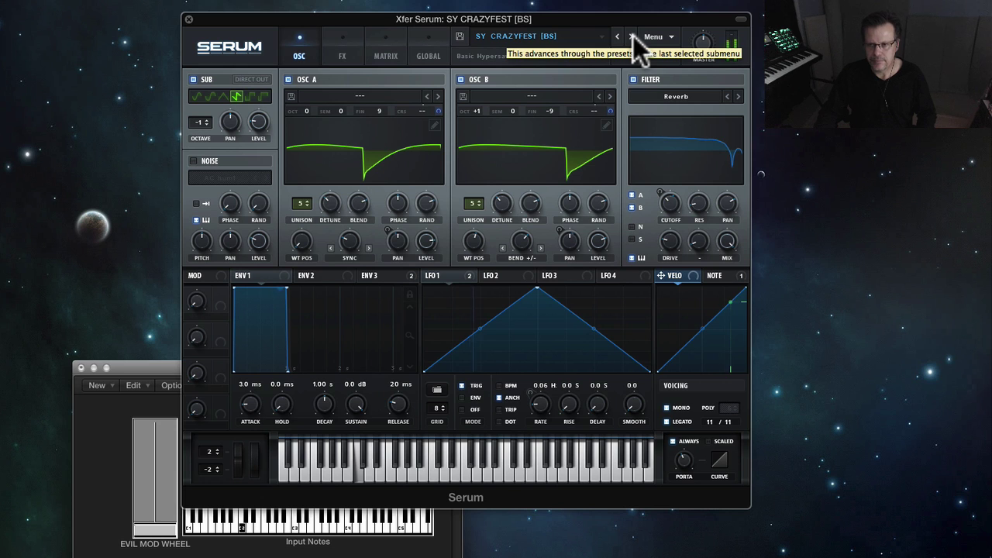
pyautogui.click(629, 35)
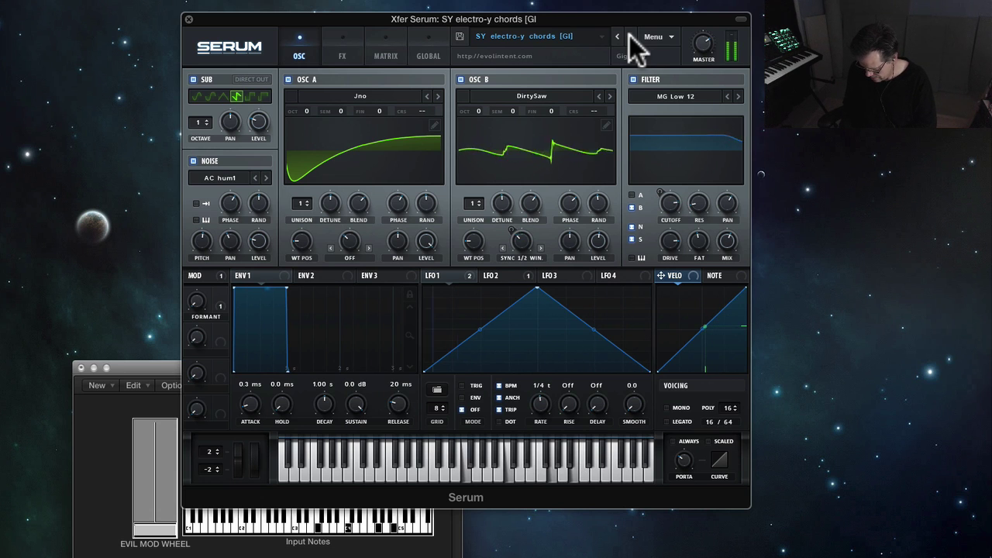
pyautogui.click(630, 35)
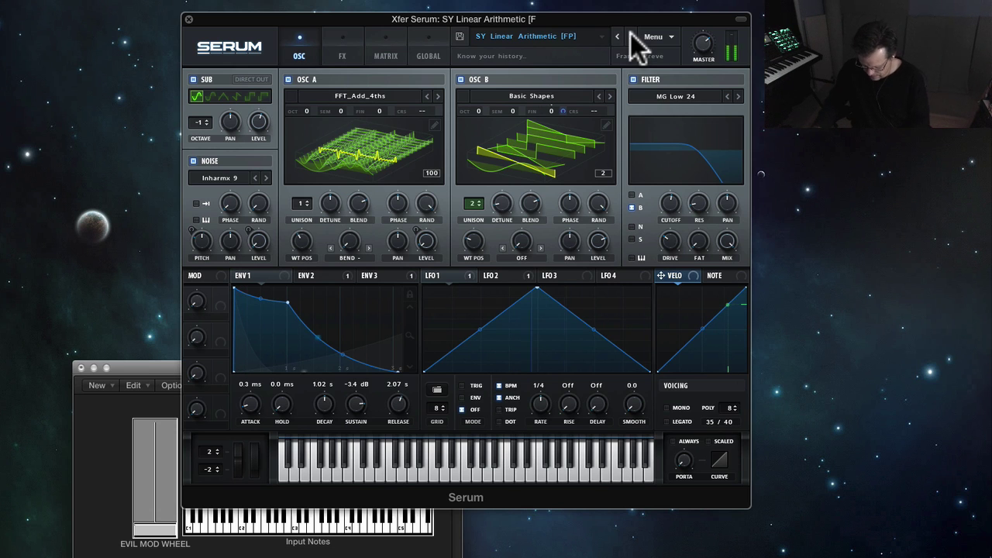
pyautogui.click(630, 35)
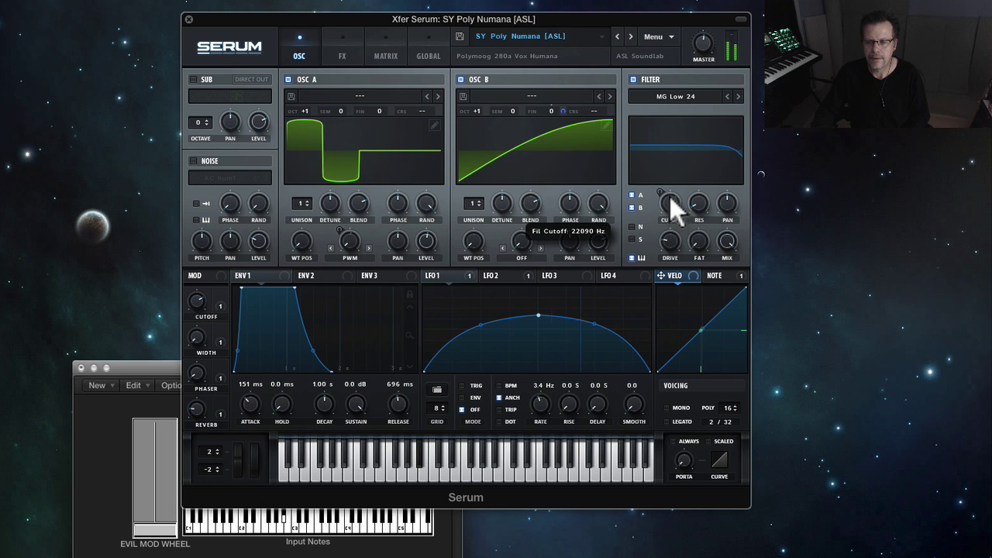
# - Load and audition the SQ 2notes [GS] preset from the Seq category
pyautogui.click(526, 36)
pyautogui.moveTo(528, 152)
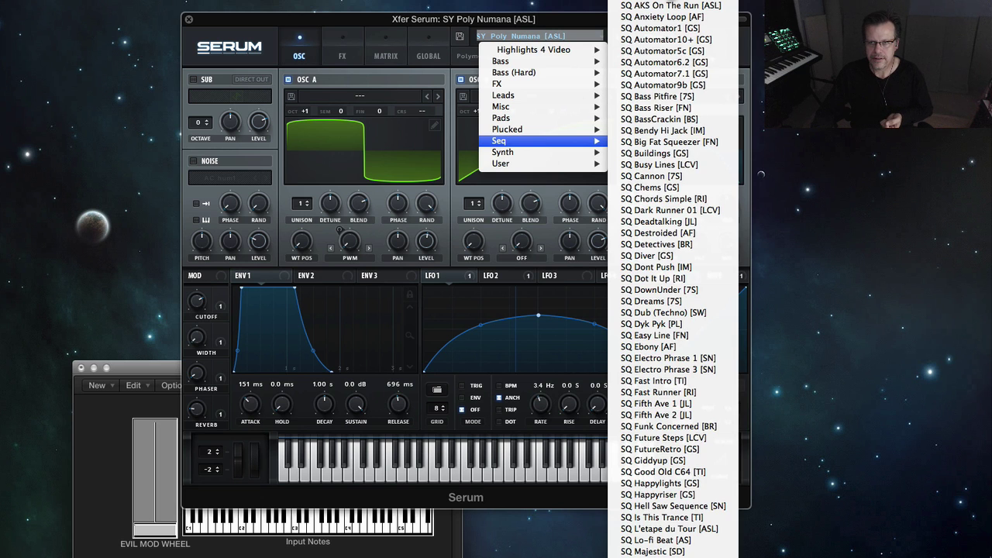
pyautogui.click(662, 5)
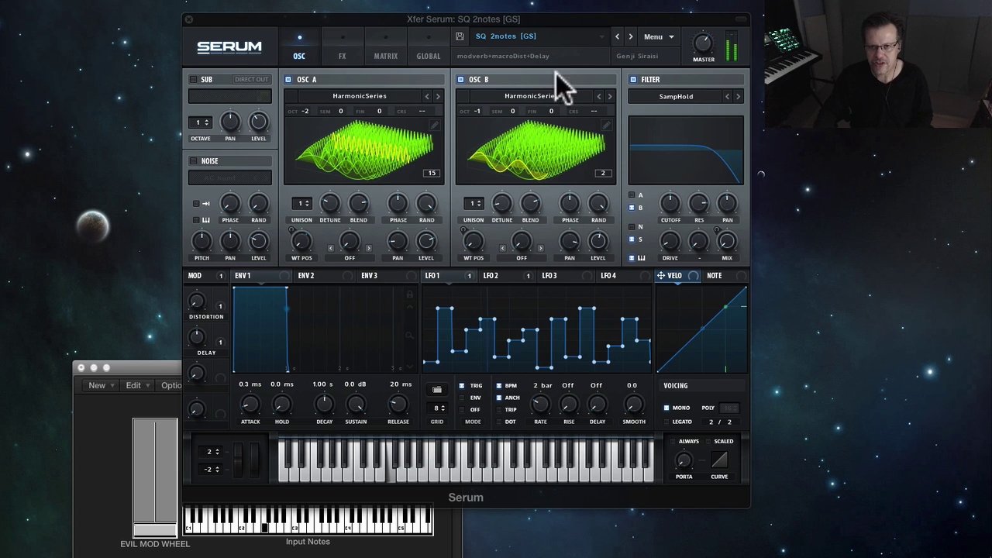
# - Load the SQ AKS On The Run [ASL] preset from the Seq category and sweep its Env Mod and Waveform macros
pyautogui.click(518, 38)
pyautogui.moveTo(525, 126)
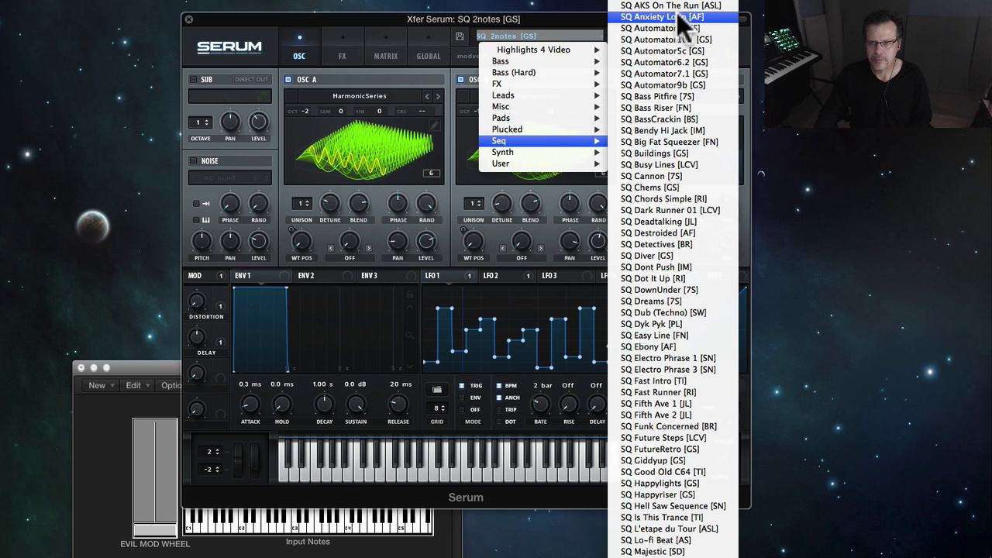
pyautogui.click(673, 6)
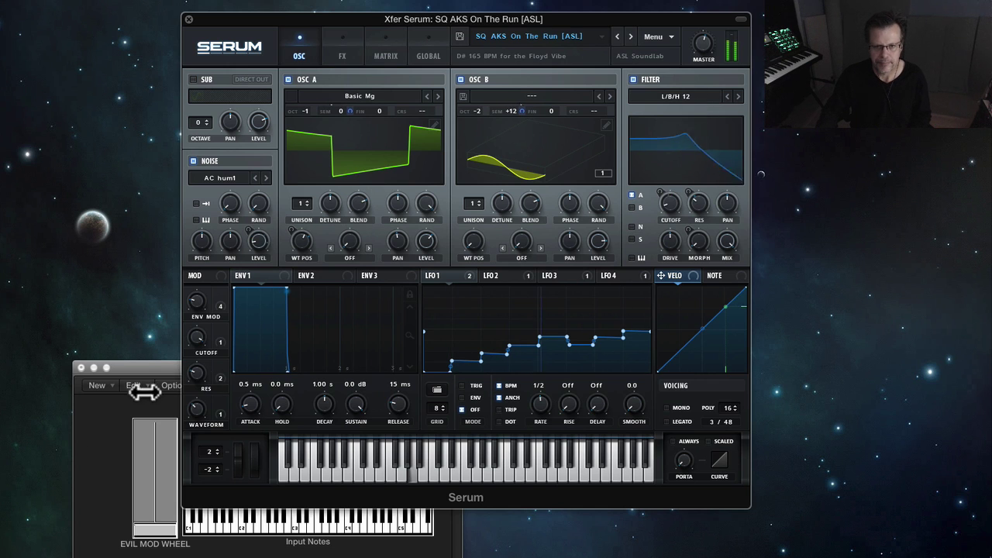
pyautogui.moveTo(204, 284)
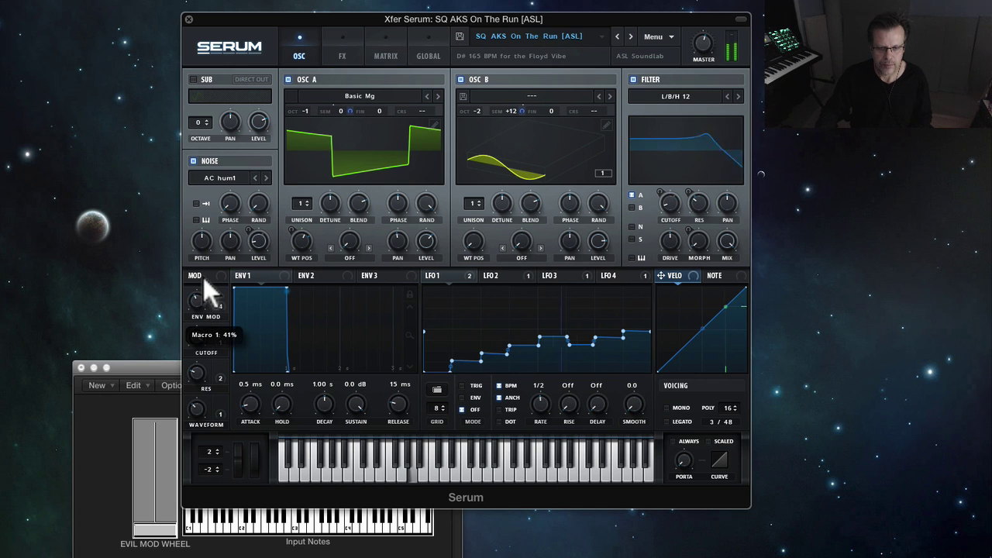
pyautogui.moveTo(203, 281); pyautogui.dragTo(213, 244)
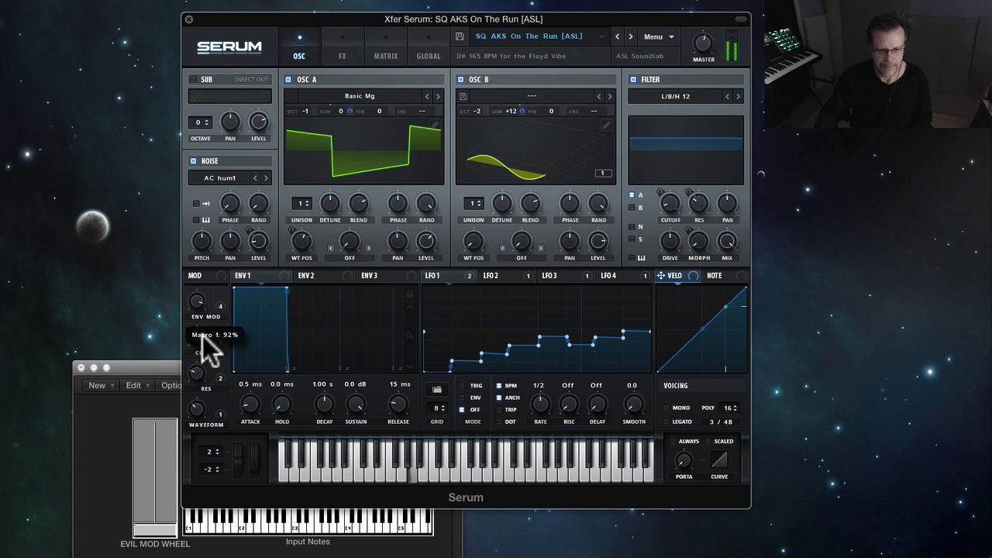
pyautogui.moveTo(195, 407); pyautogui.dragTo(206, 436)
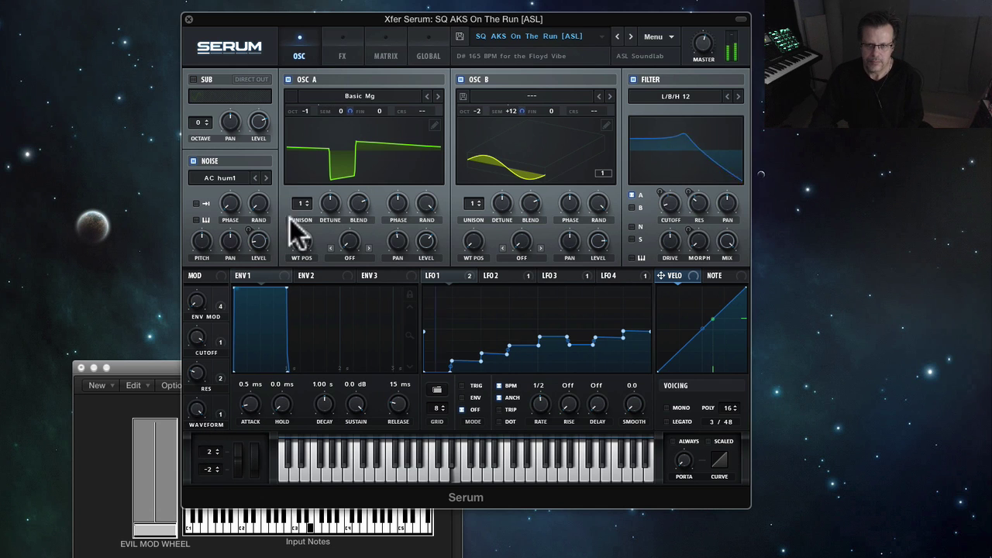
# - Audition the sequence presets SQ Anxiety Loop [AF], SQ Automator1 [GS], SQ Automator10+ [GS] and SQ Automator5c [GS]
pyautogui.click(630, 33)
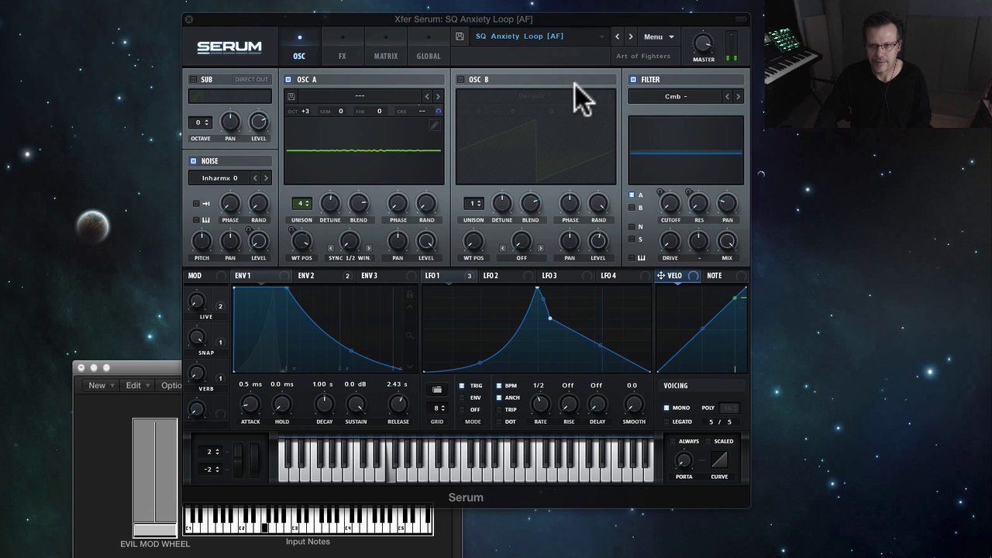
pyautogui.click(631, 35)
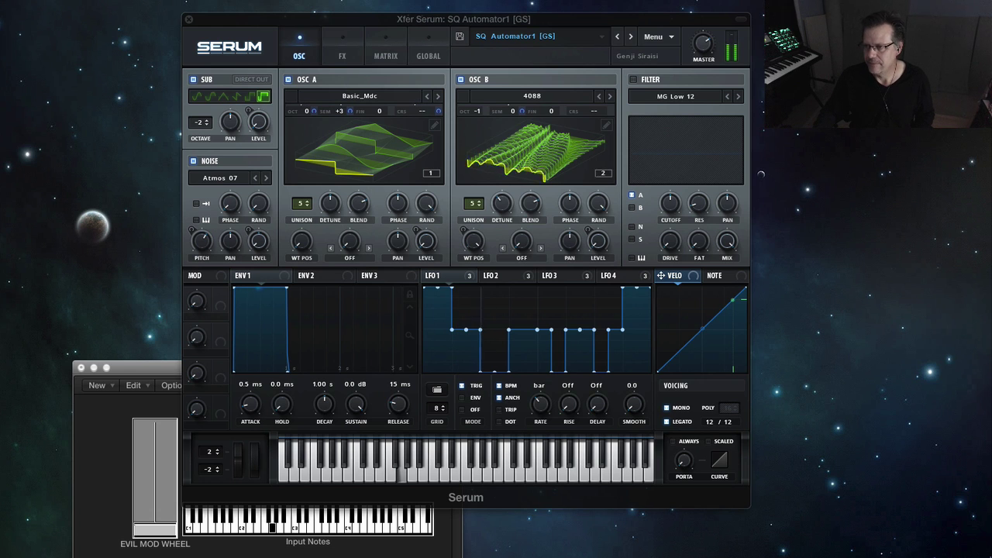
pyautogui.click(631, 37)
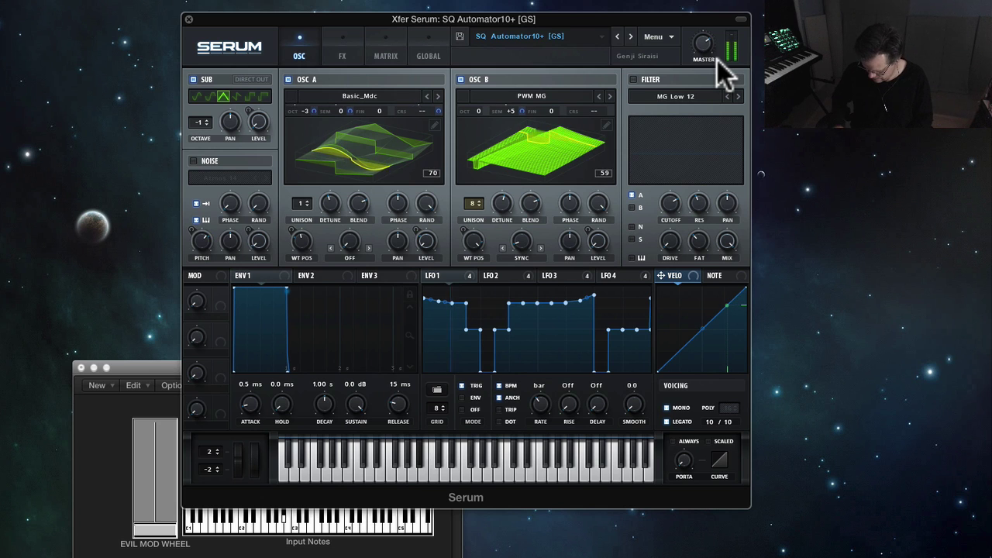
pyautogui.click(630, 36)
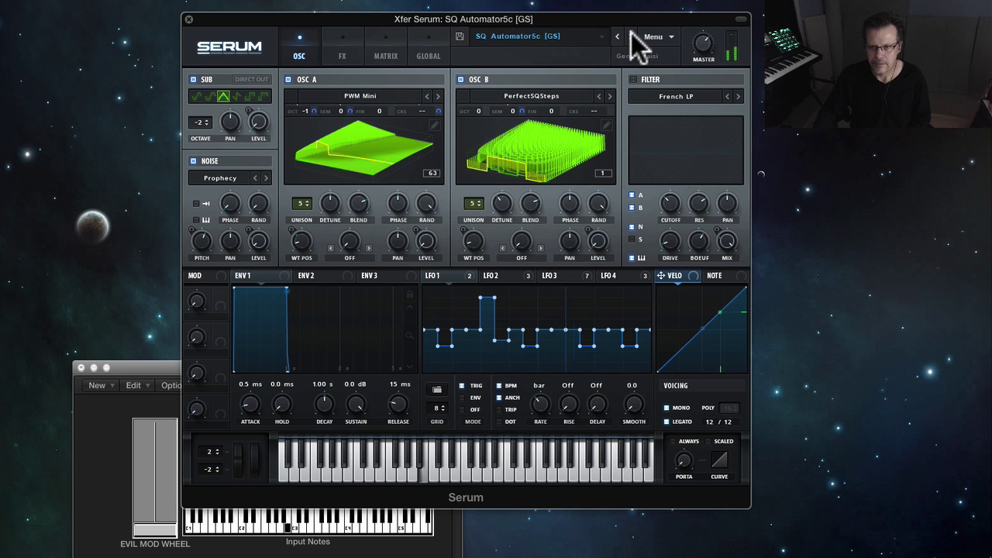
# - Browse the preset categories, and audition the SQ Bendy Hi Jack [IM] and SQ Big Fat Squeezer [FN] presets
pyautogui.click(543, 34)
pyautogui.moveTo(527, 90)
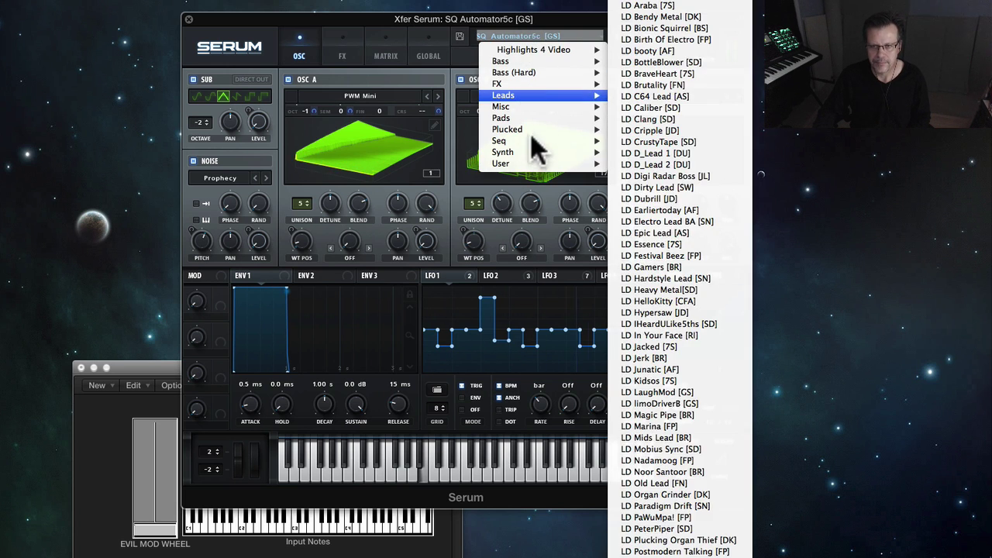
pyautogui.click(631, 21)
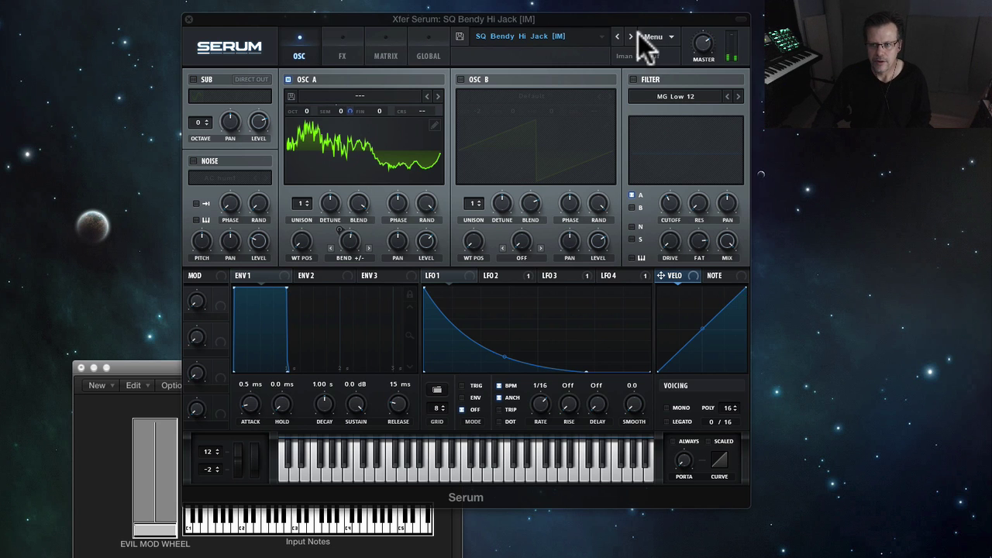
pyautogui.click(631, 36)
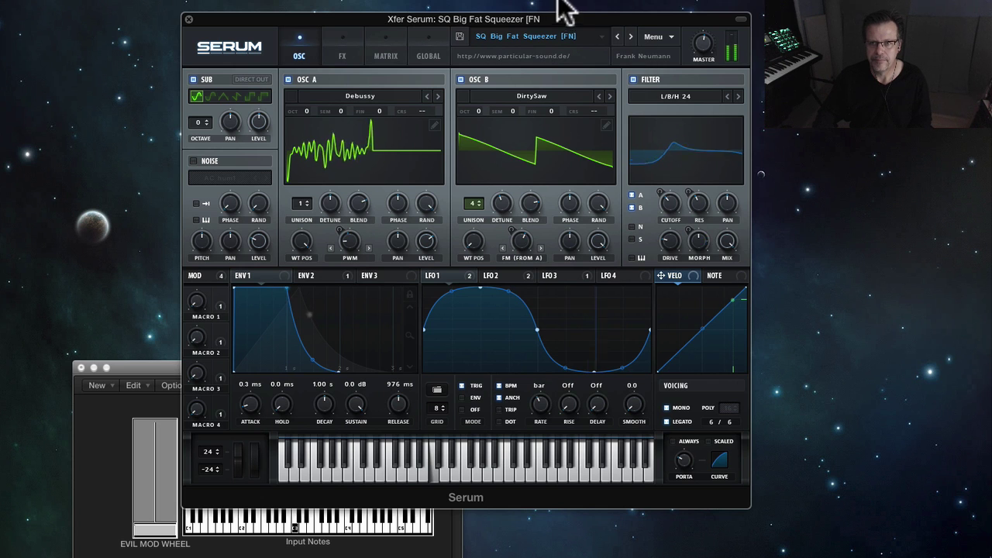
# - Audition the SQ Cannon [7S], SQ Chems [GS], SQ Chords Simple [RI], SQ Dark Runner 01 [LCV] and SQ Deadtalking [JL] presets
pyautogui.click(521, 34)
pyautogui.moveTo(513, 140)
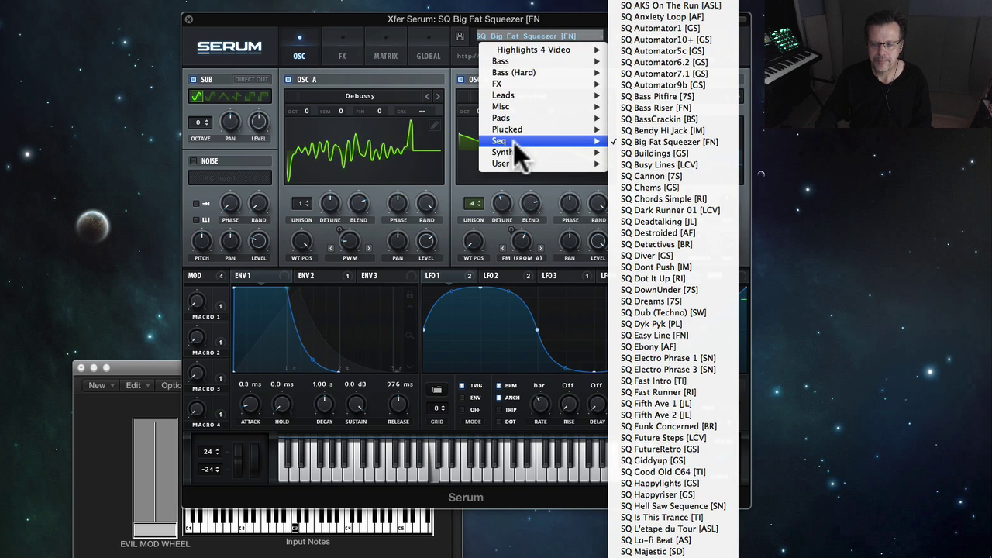
pyautogui.click(681, 176)
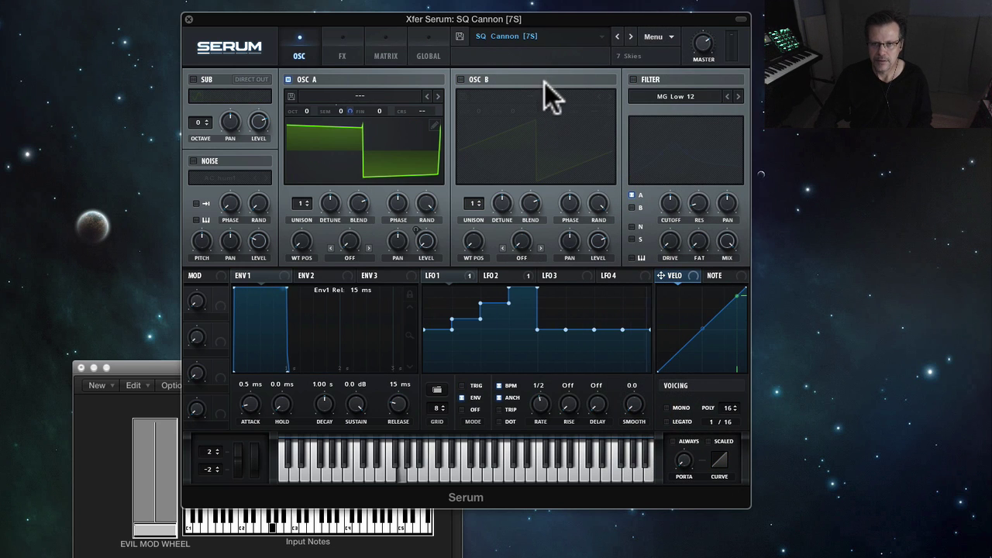
pyautogui.click(630, 35)
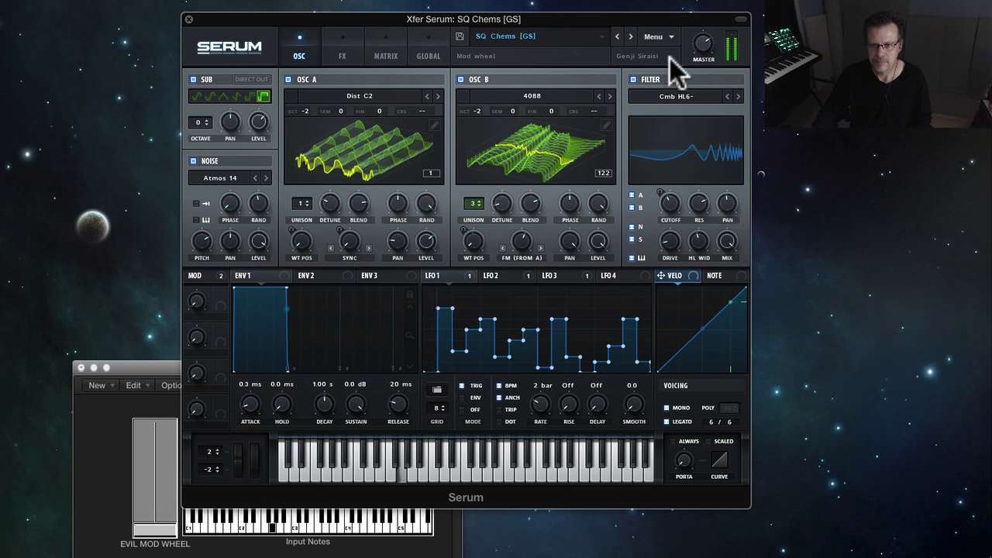
pyautogui.click(632, 40)
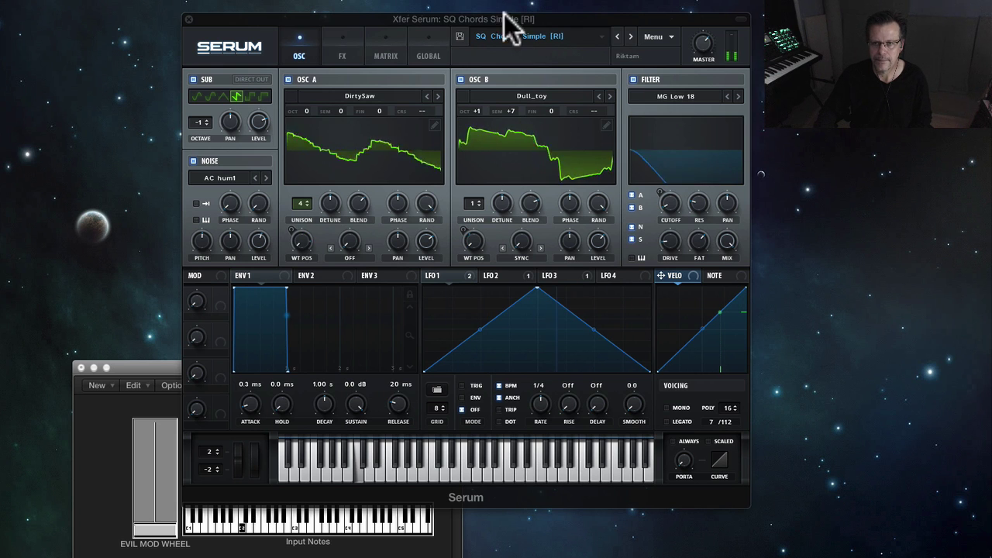
pyautogui.click(630, 36)
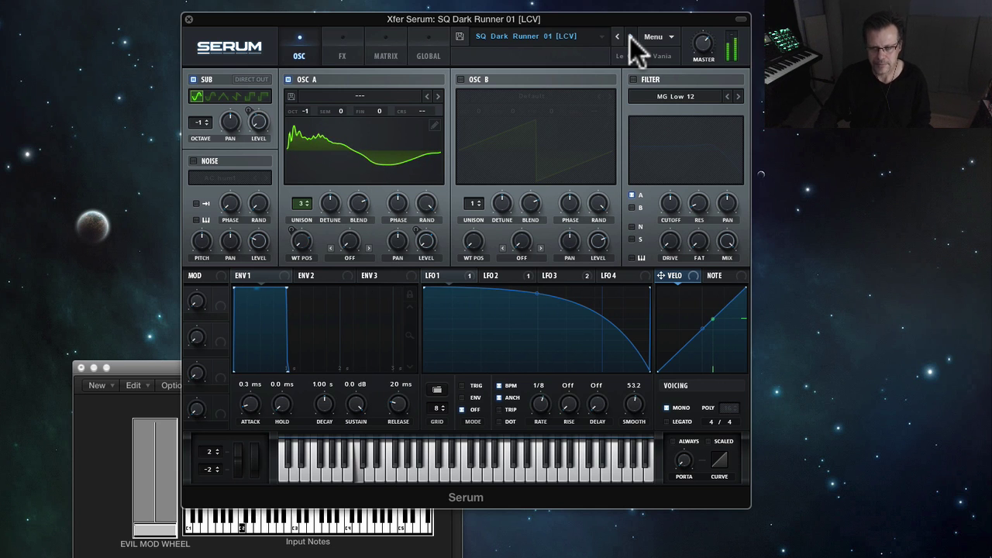
pyautogui.click(631, 37)
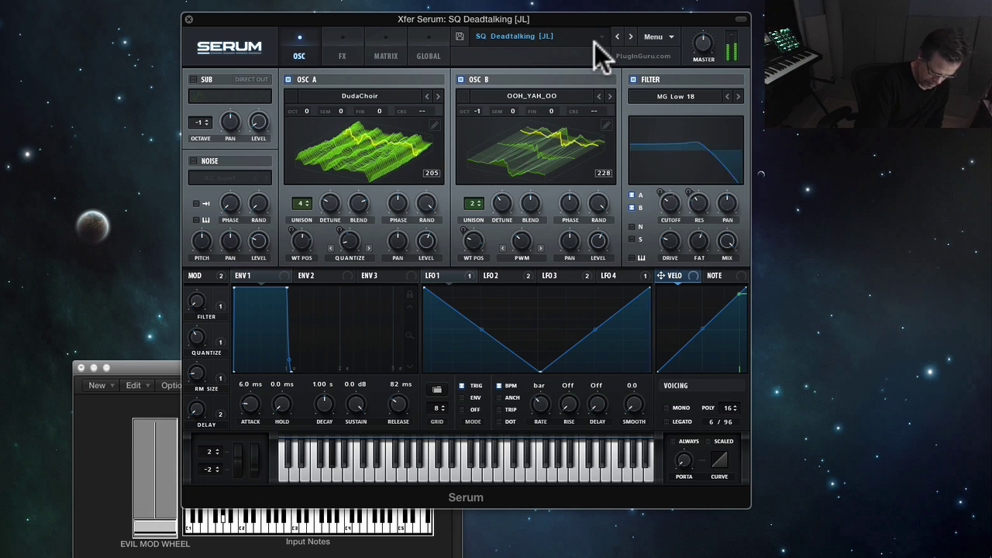
# - Load the SQ Destroided [AF] preset and try out its Cutoff and Tame It macros while it plays
pyautogui.click(630, 37)
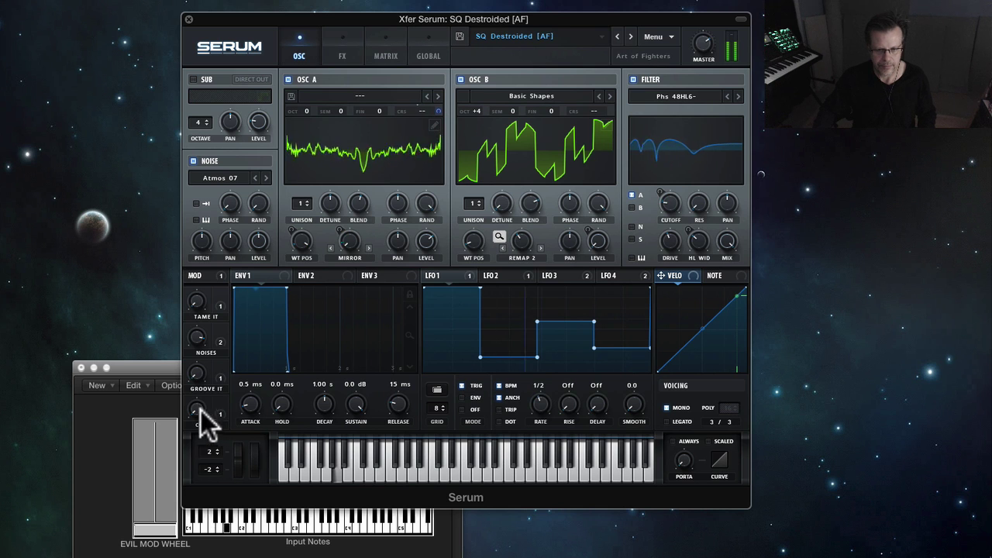
pyautogui.moveTo(201, 410); pyautogui.dragTo(229, 338)
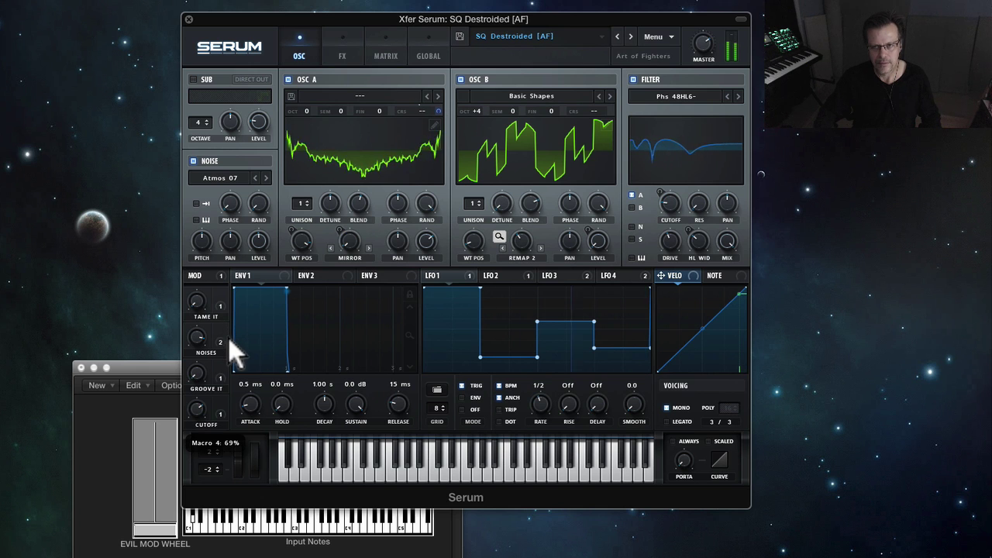
pyautogui.moveTo(224, 391); pyautogui.dragTo(194, 263)
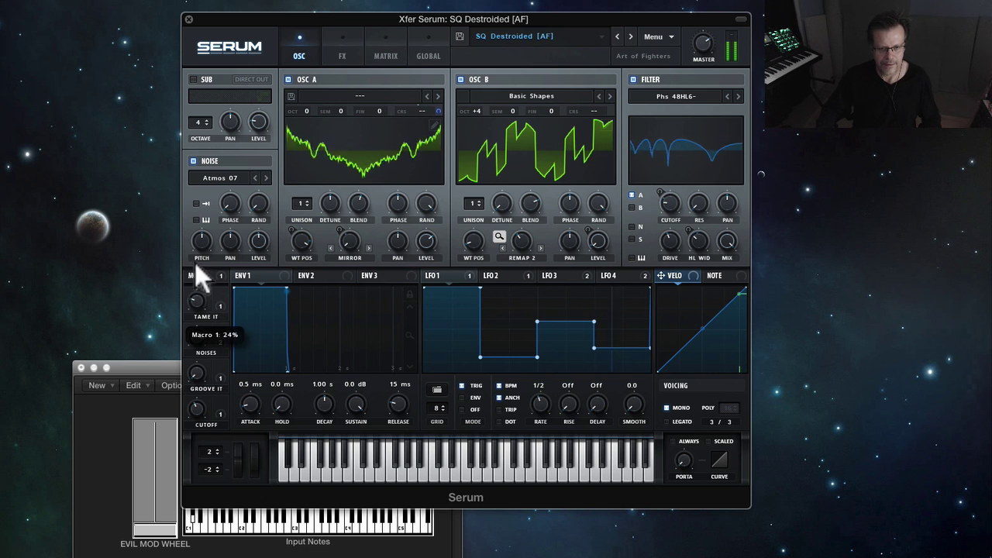
# - Audition the sequence presets SQ Detectives [BR], SQ Diver [GS] and SQ Ebony [AF]
pyautogui.click(631, 36)
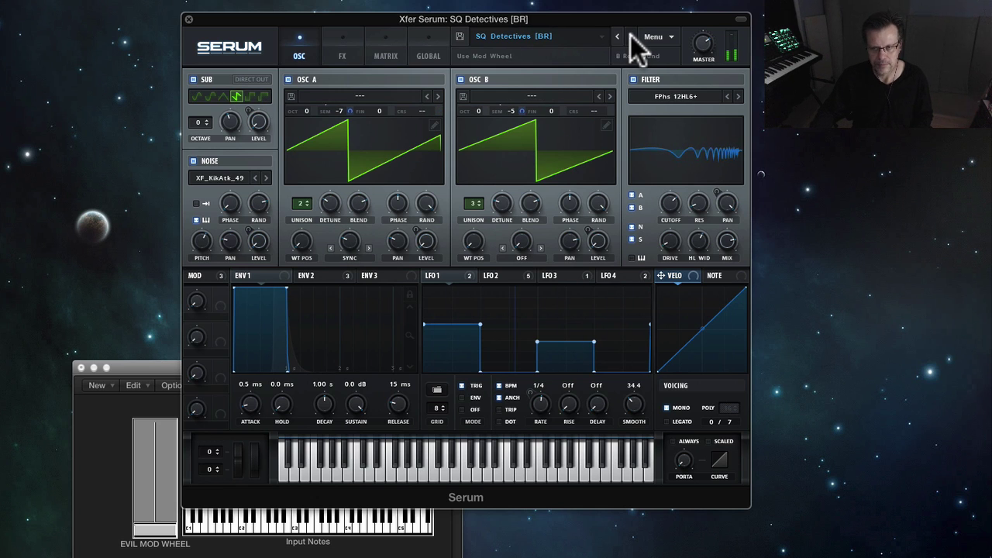
pyautogui.click(631, 37)
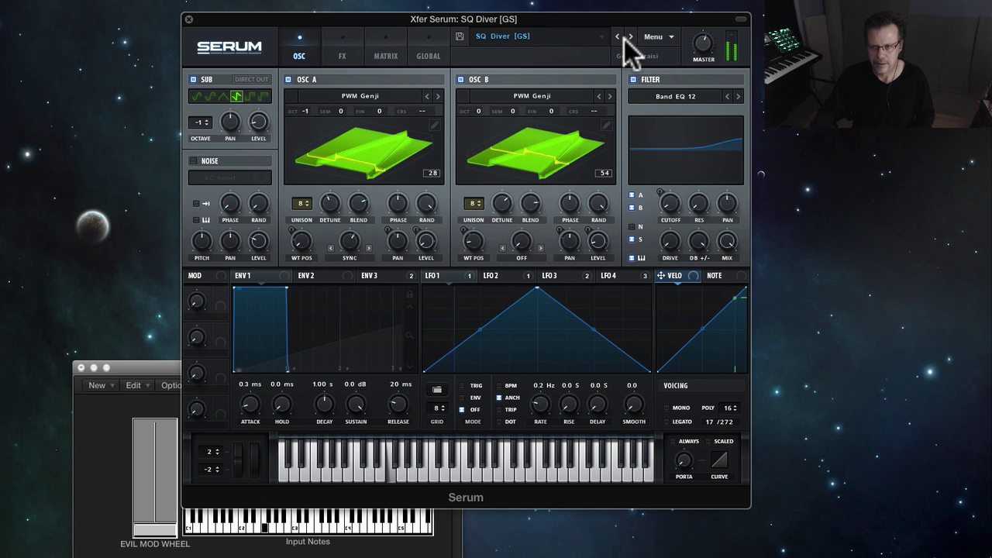
pyautogui.click(490, 37)
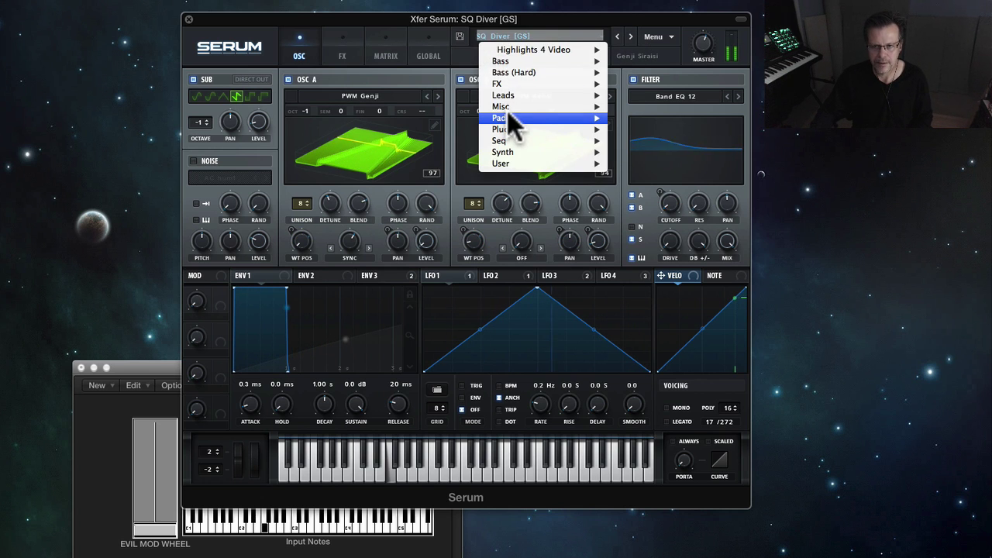
pyautogui.moveTo(513, 141)
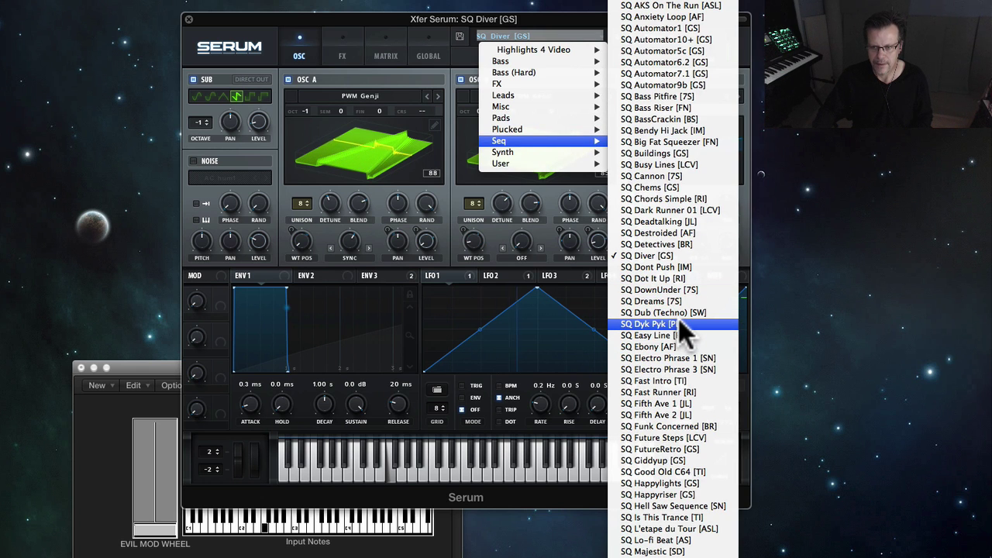
pyautogui.click(648, 347)
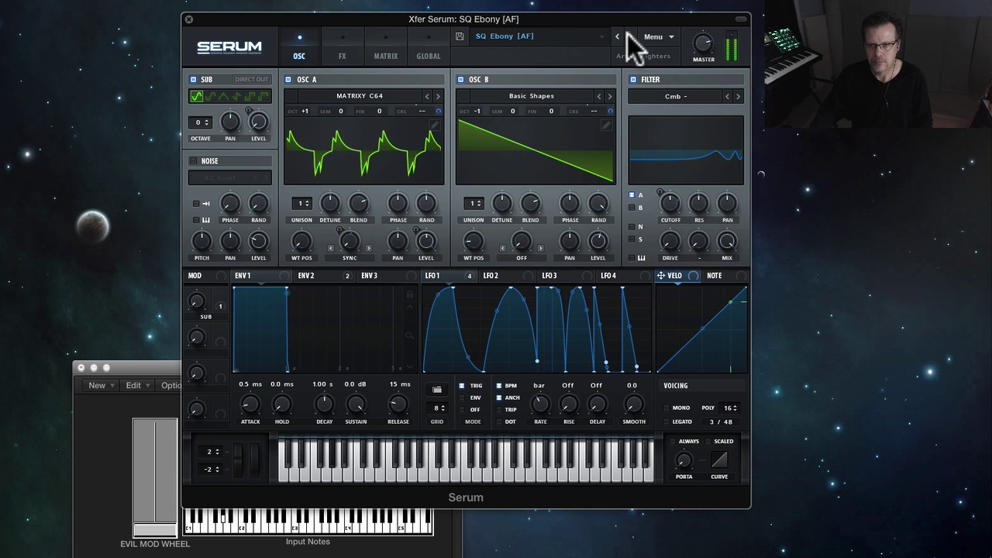
# - Audition SQ Fifth Ave 1 [JL] and SQ Fifth Ave 2 [JL], then load SQ Funk Concerned [BR] and inspect its mod wheel destinations
pyautogui.click(628, 35)
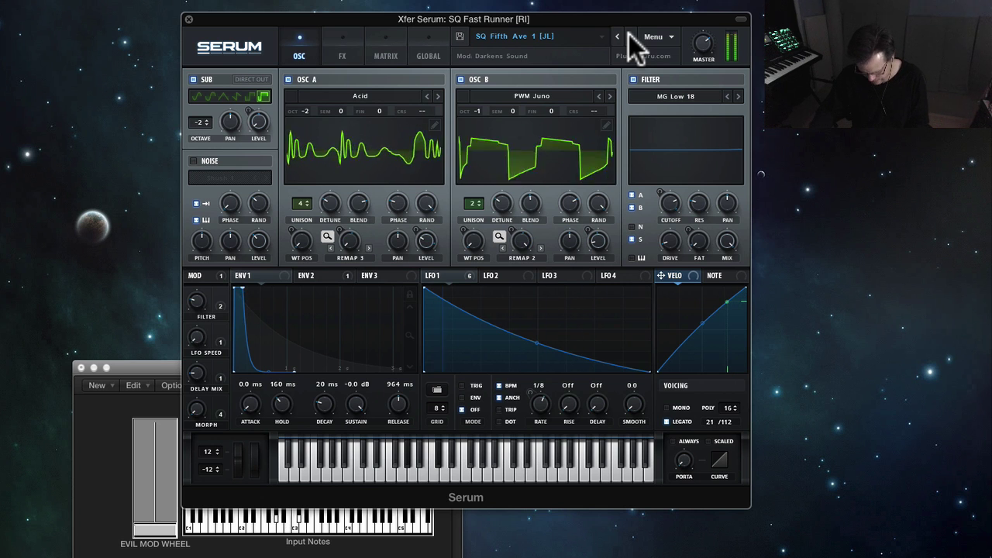
pyautogui.click(629, 35)
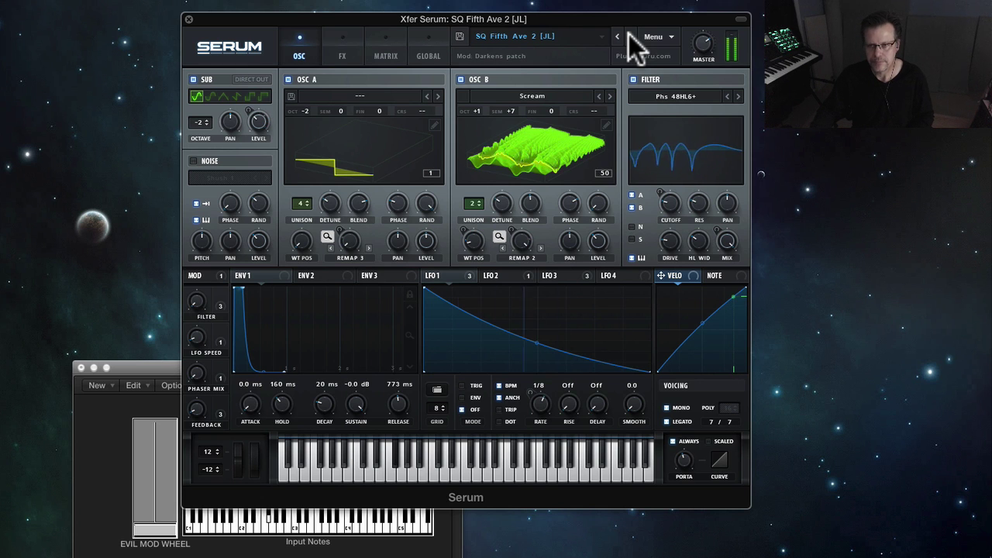
pyautogui.click(630, 36)
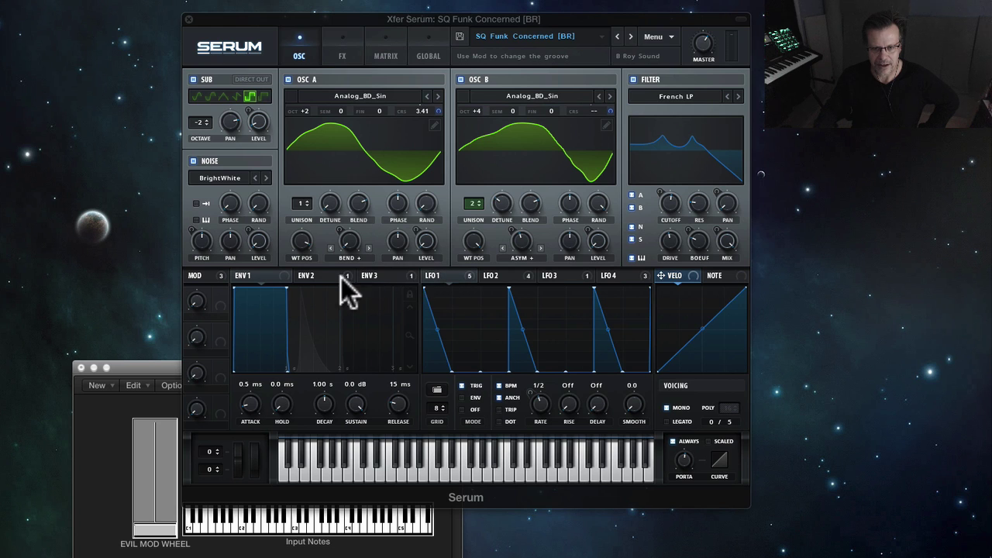
pyautogui.moveTo(222, 273)
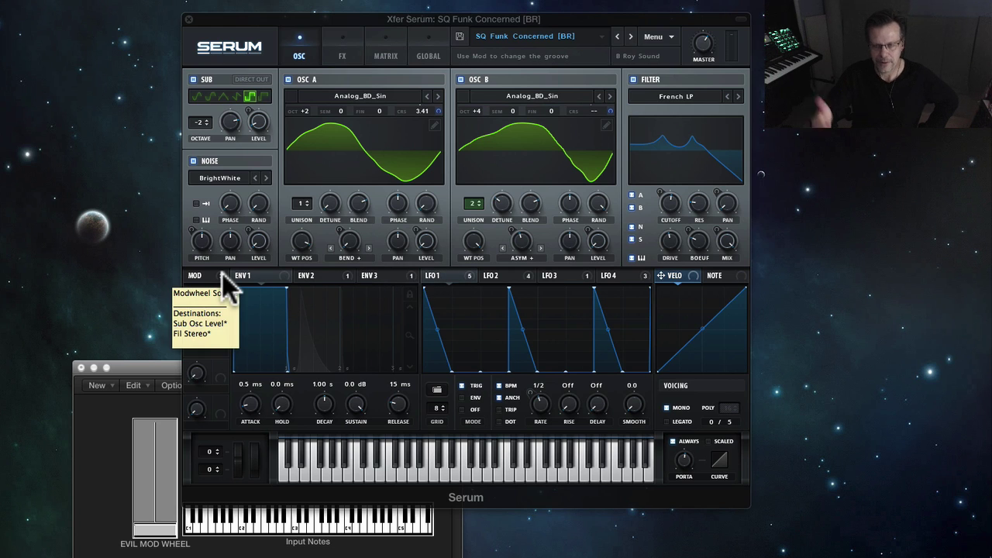